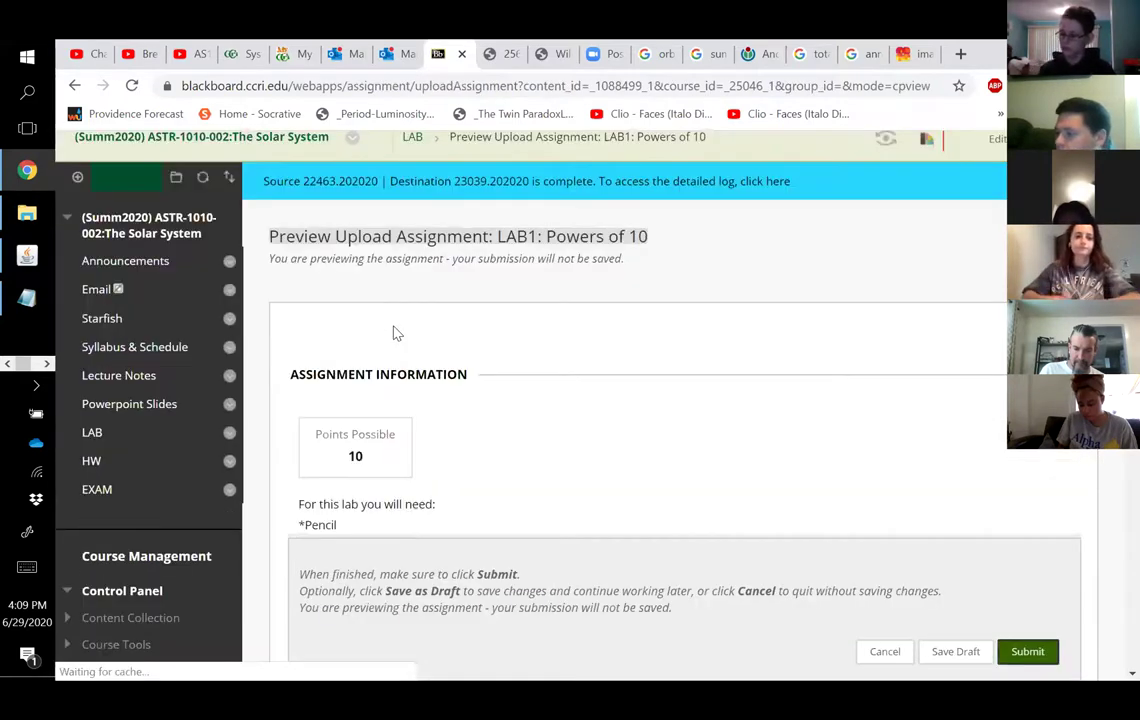
# Step: Open the Grade Center's Needs Grading list and reload it to check for submitted attempts
pyautogui.scroll(-6, 394, 331)
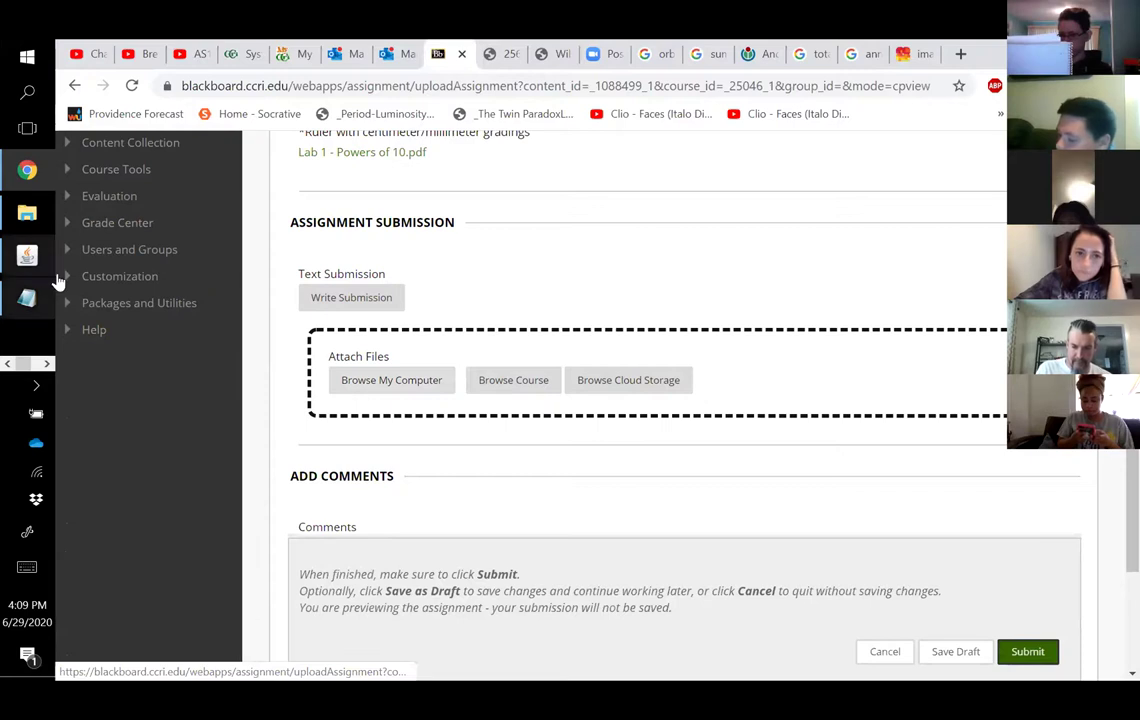
pyautogui.click(66, 226)
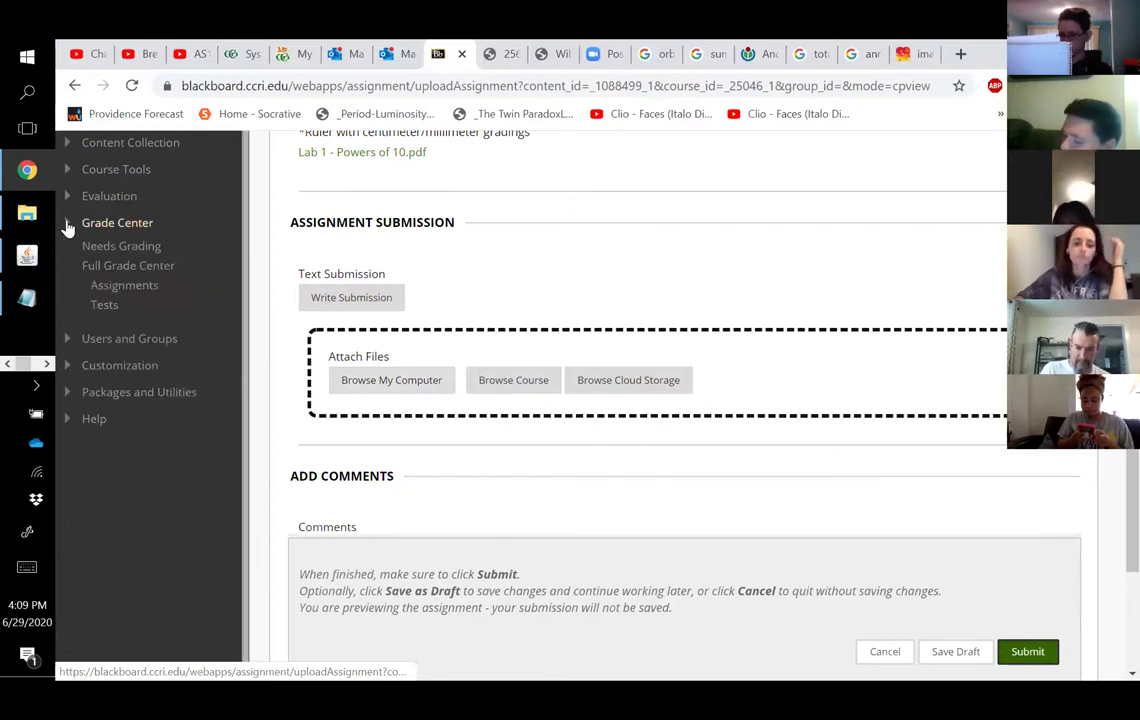
pyautogui.click(120, 246)
pyautogui.scroll(-2, 410, 427)
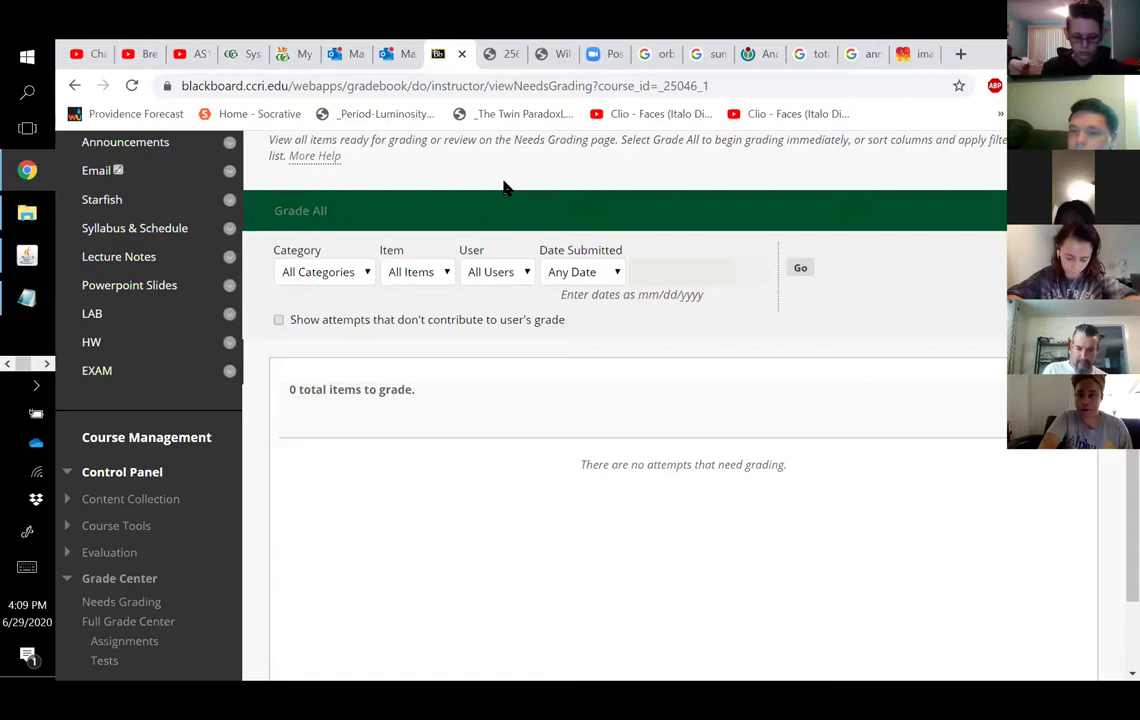
pyautogui.click(112, 603)
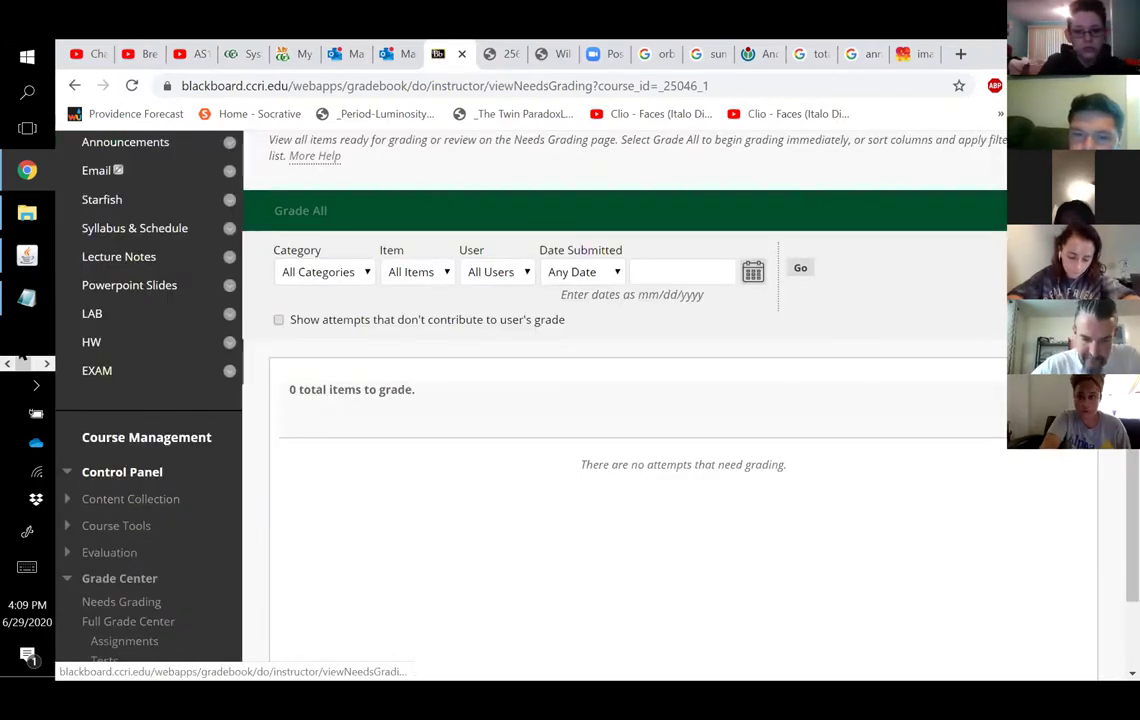
# Step: Open the course's HW content area and look through the listed homework assignments
pyautogui.click(94, 346)
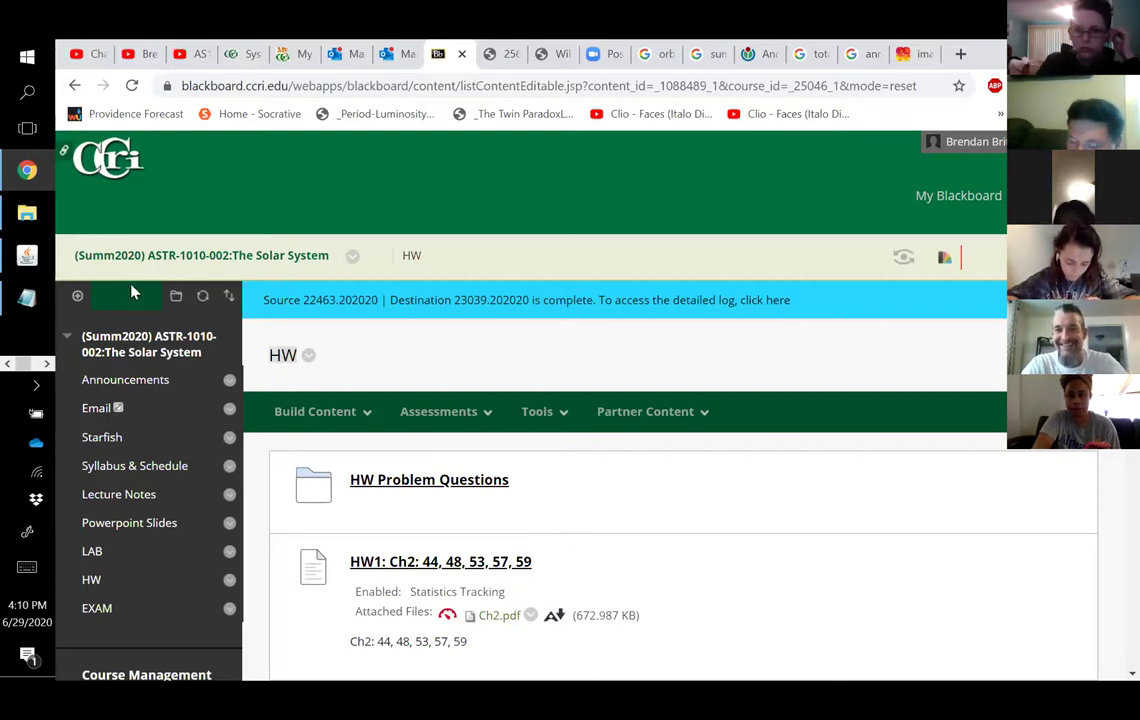
pyautogui.scroll(-1, 100, 458)
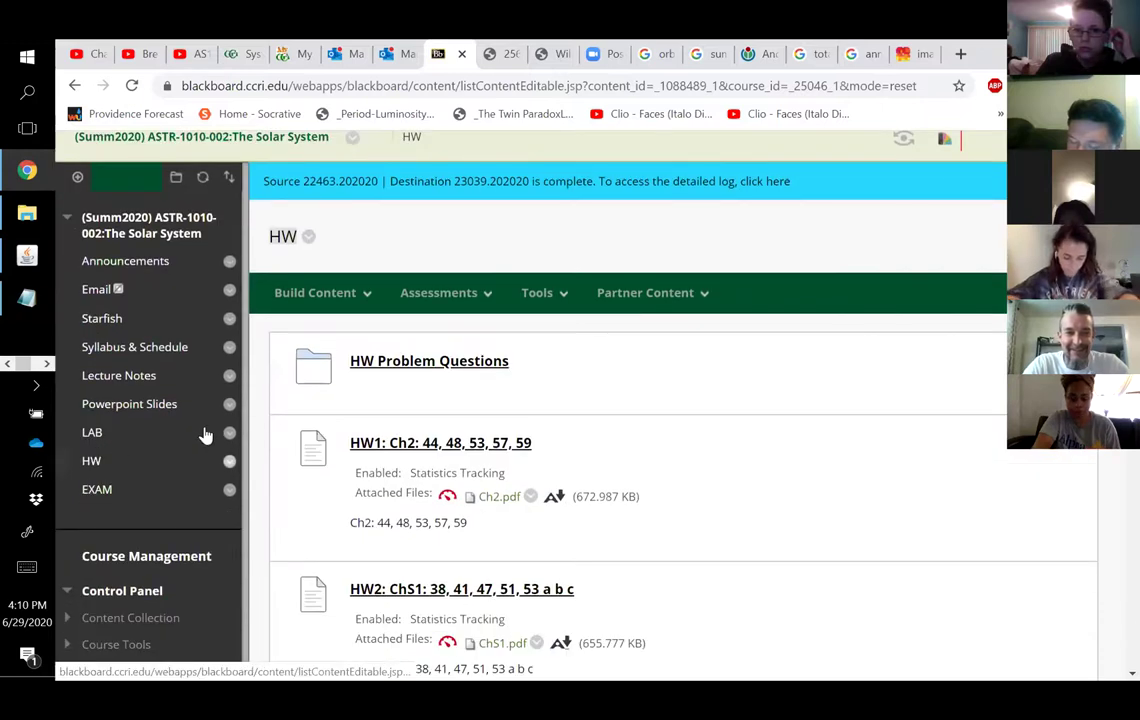
pyautogui.scroll(-3, 160, 420)
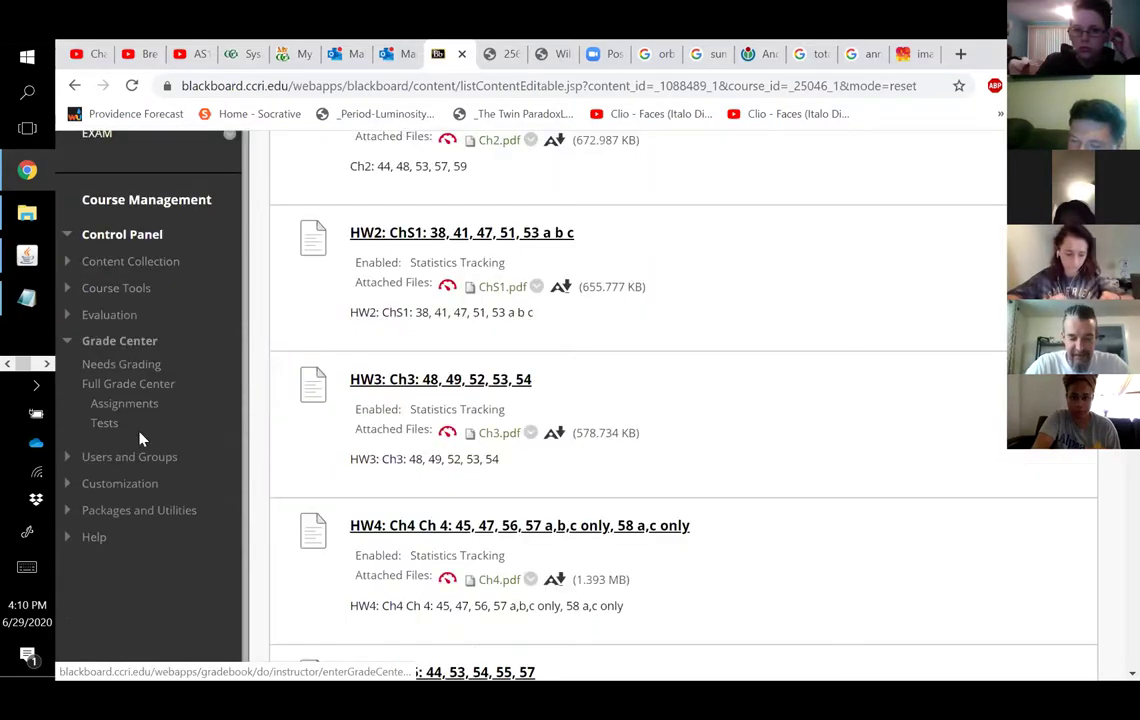
# Step: Return to the Needs Grading list and start grading all users for LAB1: Powers of 10
pyautogui.click(125, 365)
pyautogui.scroll(-3, 302, 416)
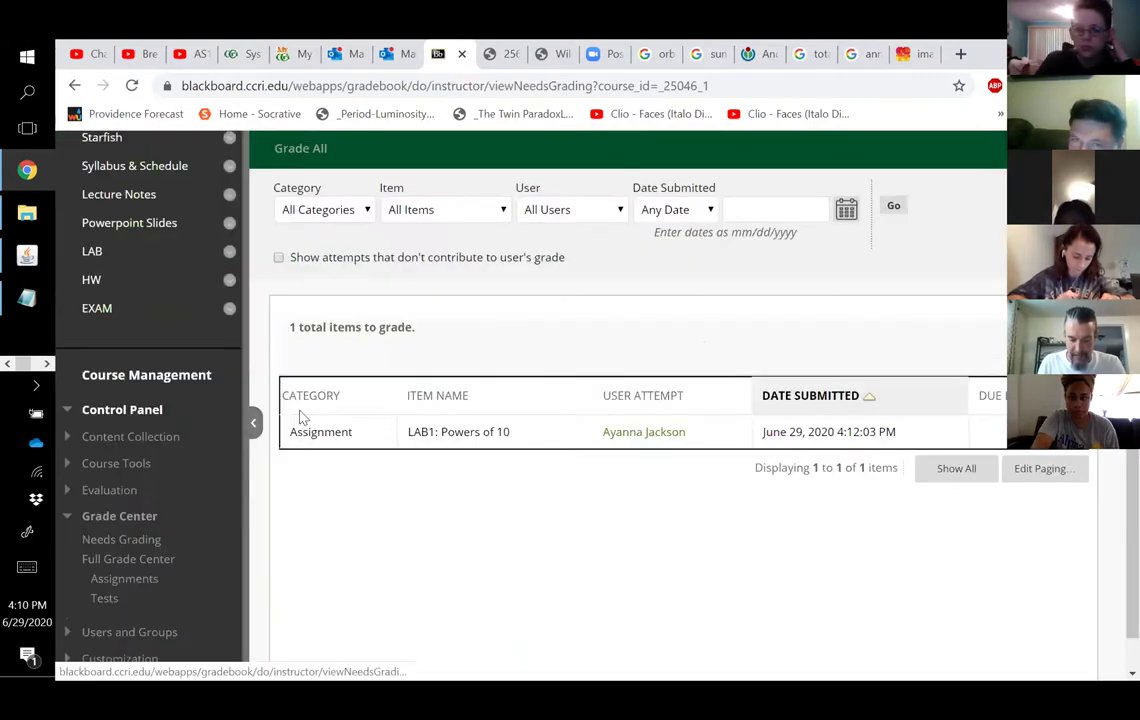
pyautogui.scroll(-1, 302, 416)
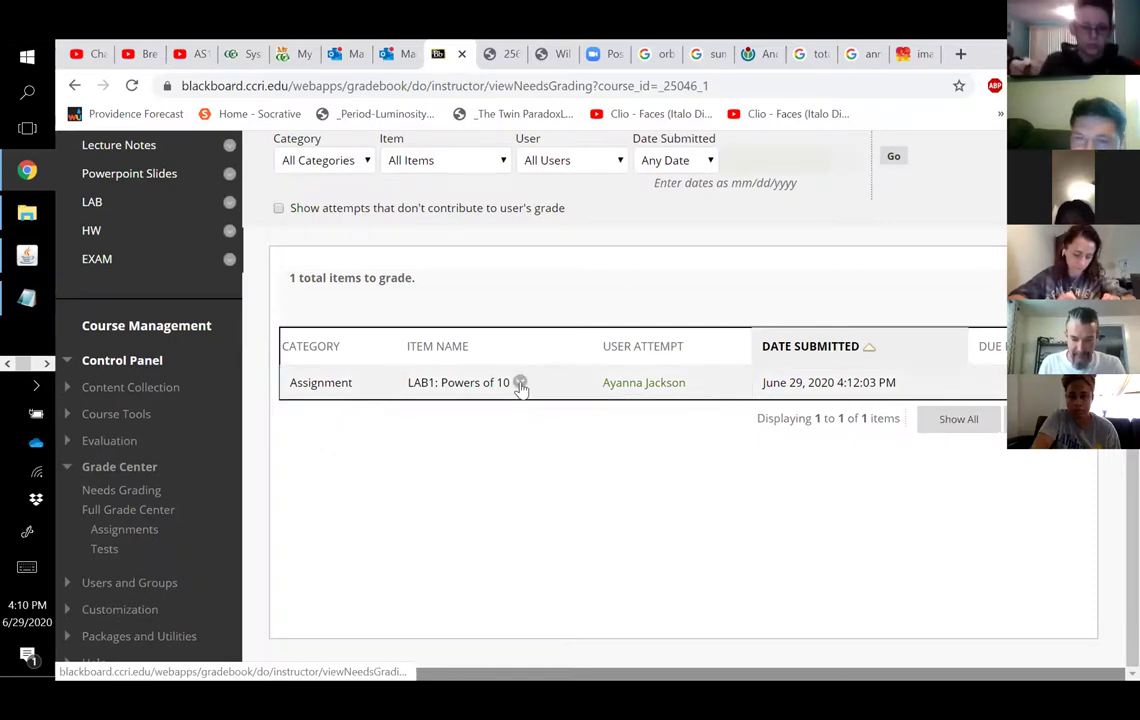
pyautogui.click(519, 386)
pyautogui.click(541, 334)
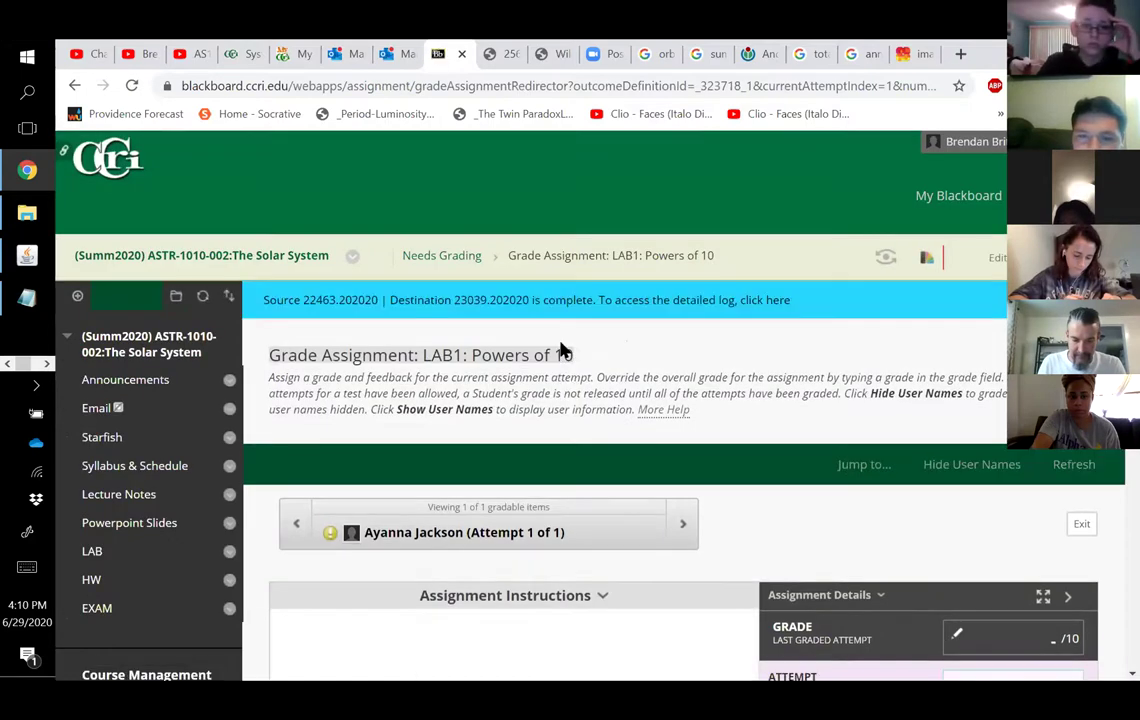
# Step: Examine the first student's submitted problem set image, 20200629_161045.jpg, on the grading page
pyautogui.scroll(-5, 643, 476)
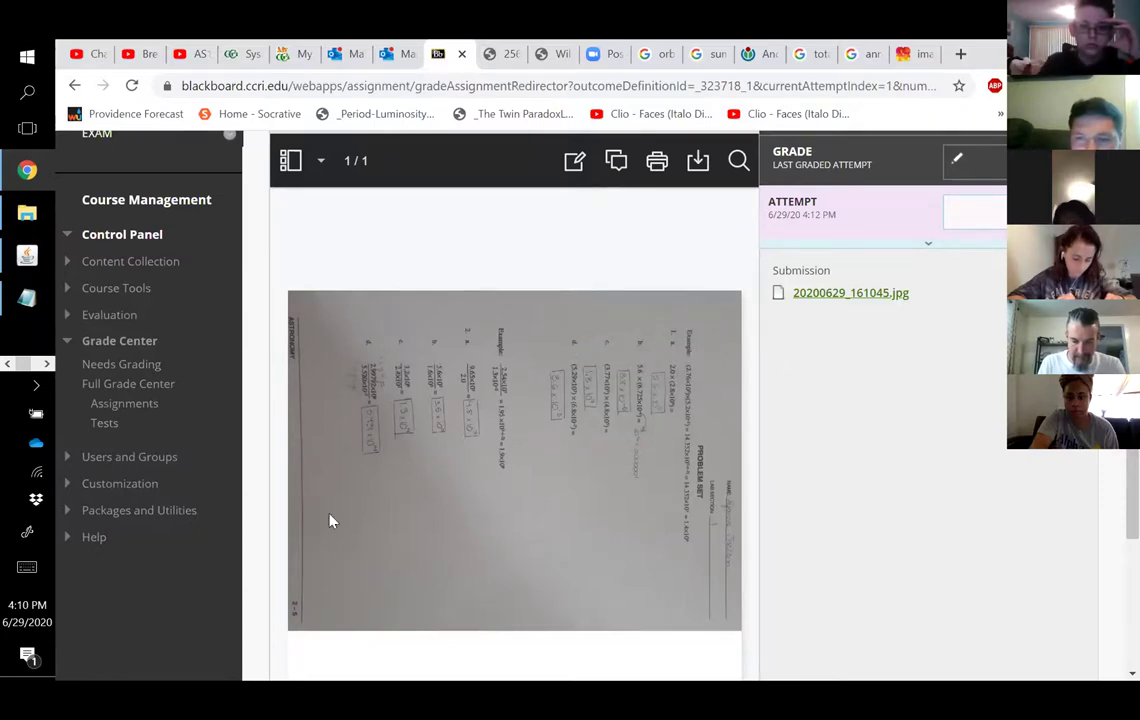
pyautogui.scroll(3, 445, 405)
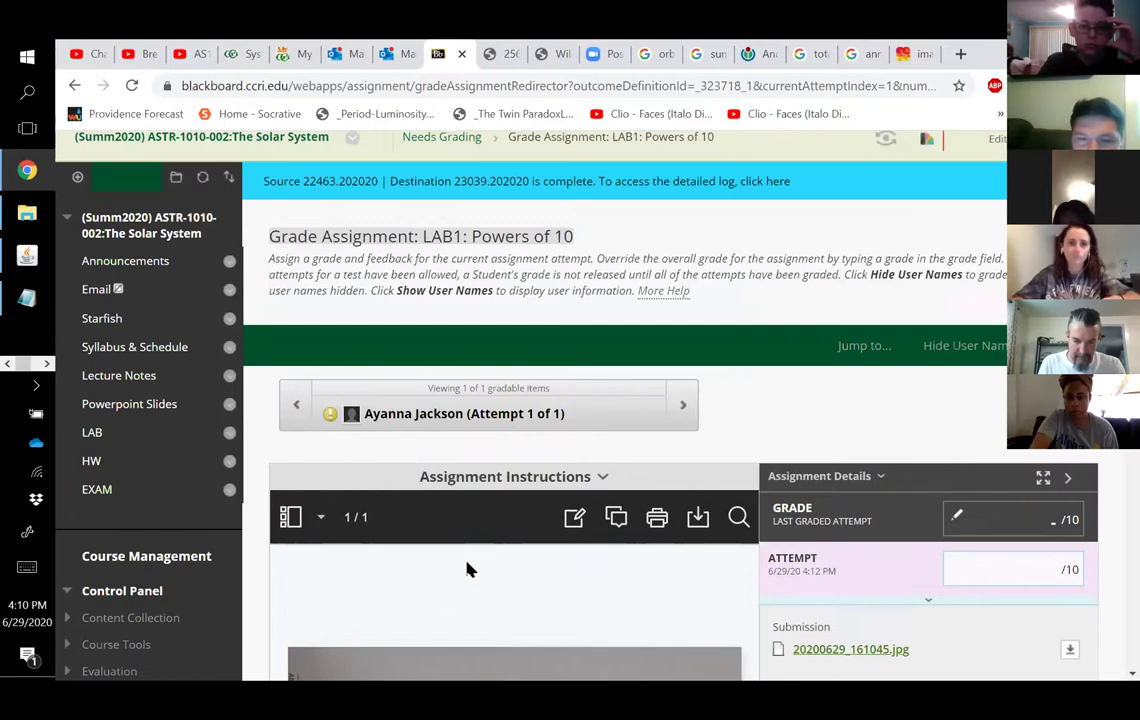
pyautogui.scroll(-1, 545, 482)
pyautogui.scroll(-1, 491, 392)
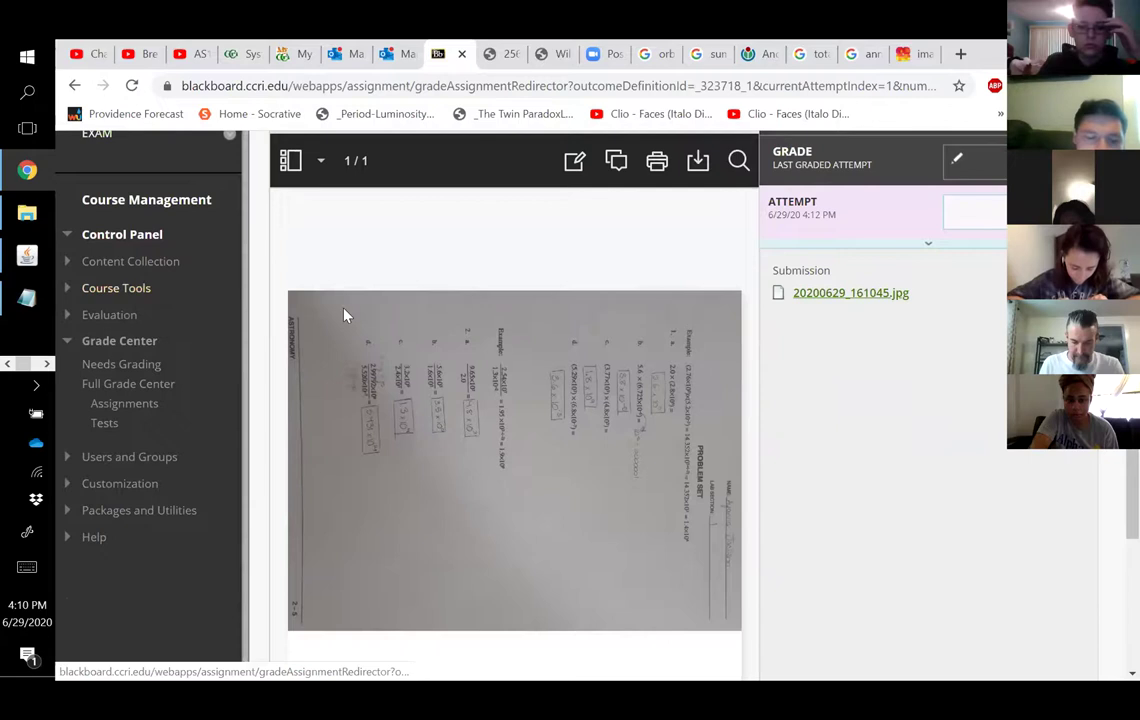
pyautogui.scroll(2, 344, 316)
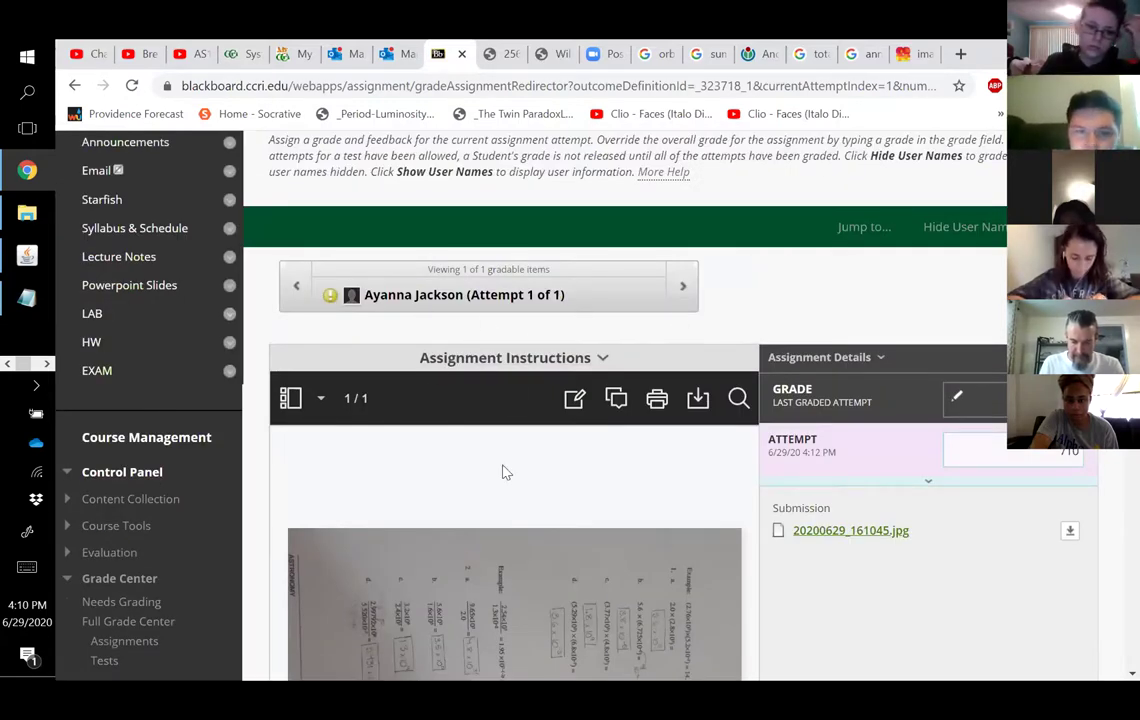
# Step: Reload the Needs Grading list and open the second student's LAB1: Powers of 10 attempt for grading
pyautogui.click(106, 606)
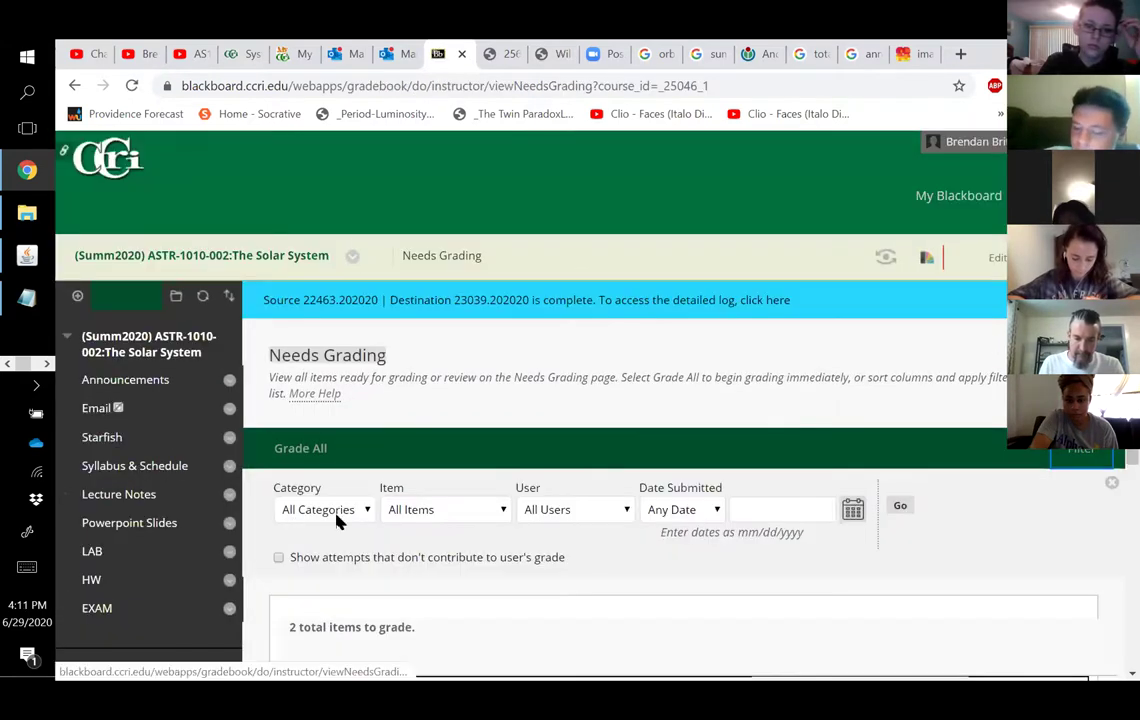
pyautogui.scroll(-3, 488, 518)
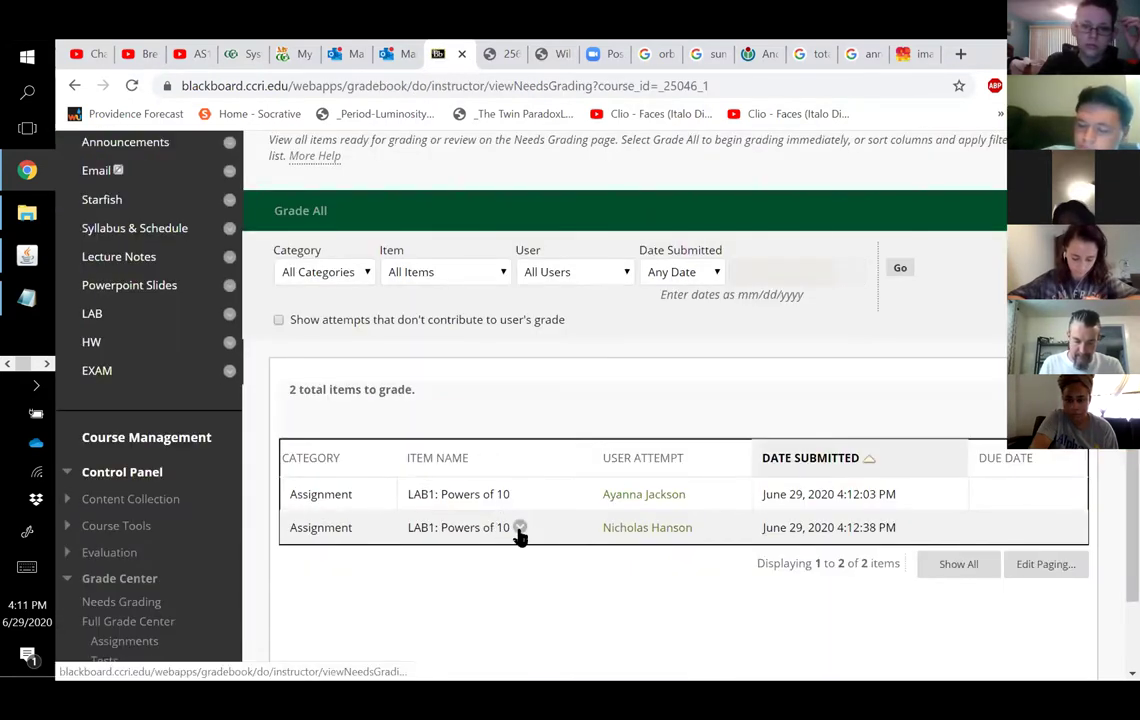
pyautogui.click(520, 528)
pyautogui.click(556, 480)
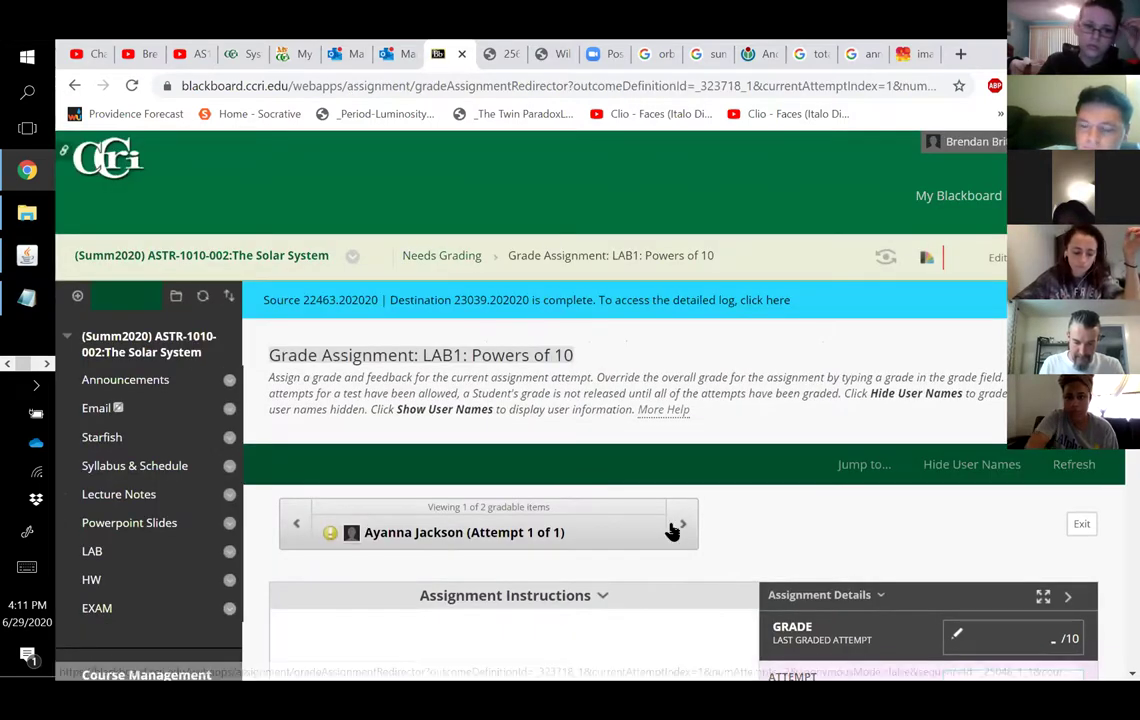
pyautogui.click(677, 528)
# Step: Review the handwritten answers to problems 1 and 2 in the second student's submitted problem set
pyautogui.scroll(-3, 636, 534)
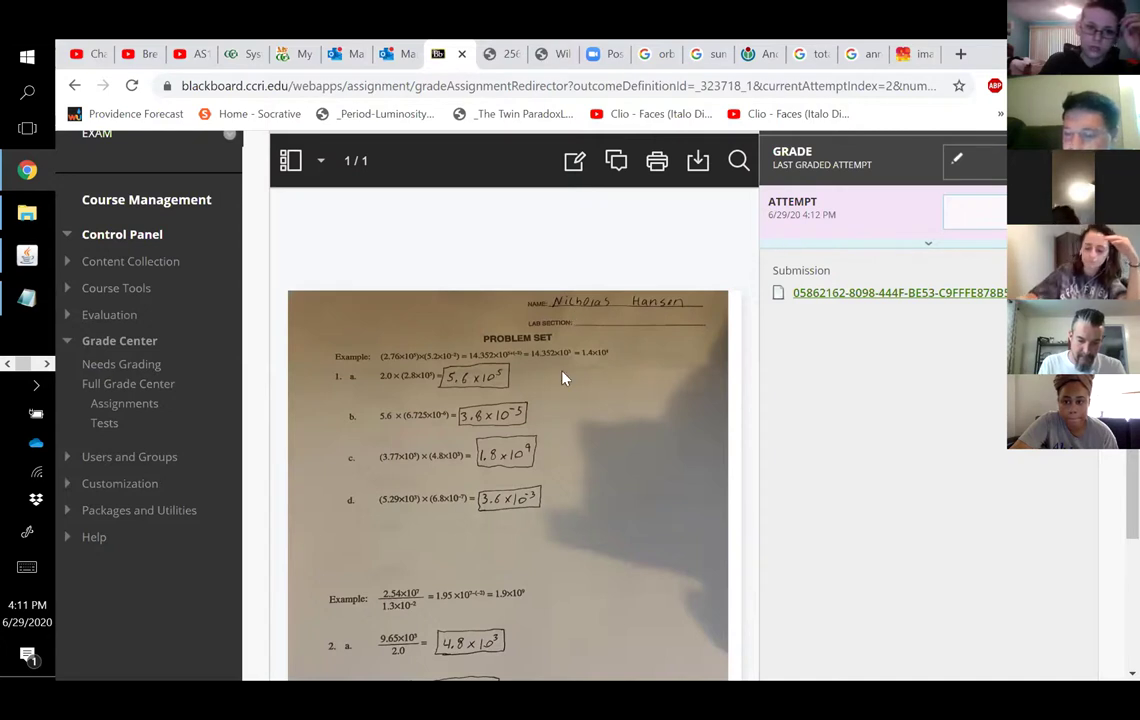
pyautogui.scroll(-3, 512, 460)
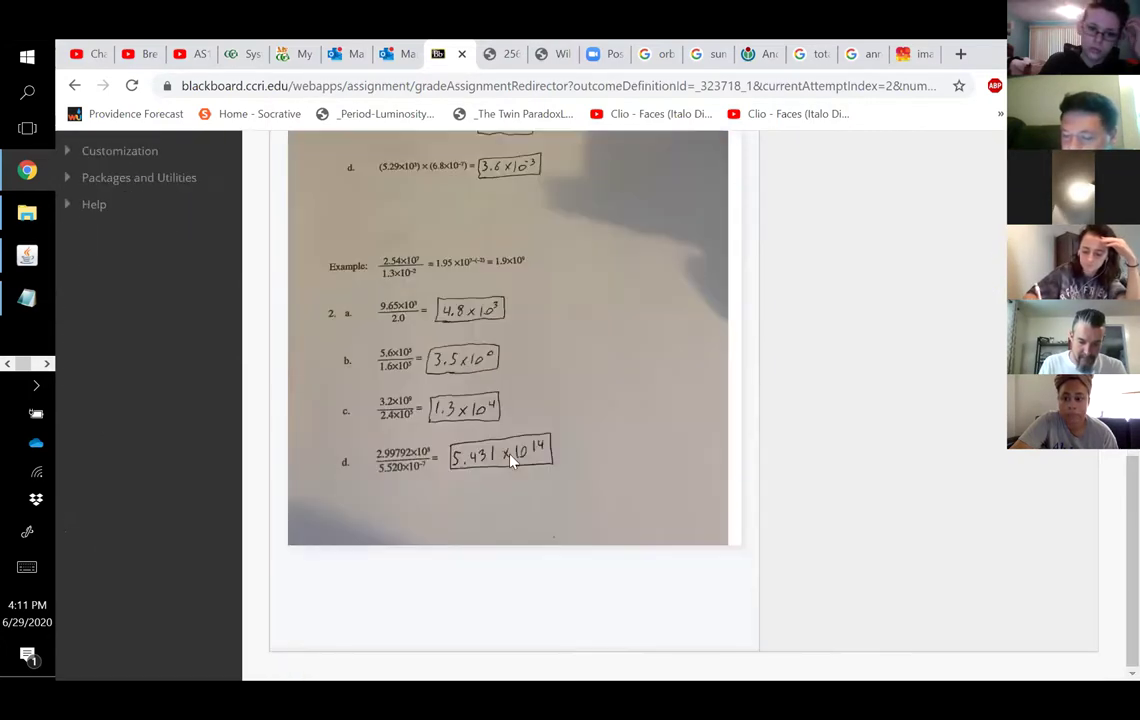
pyautogui.scroll(1, 620, 390)
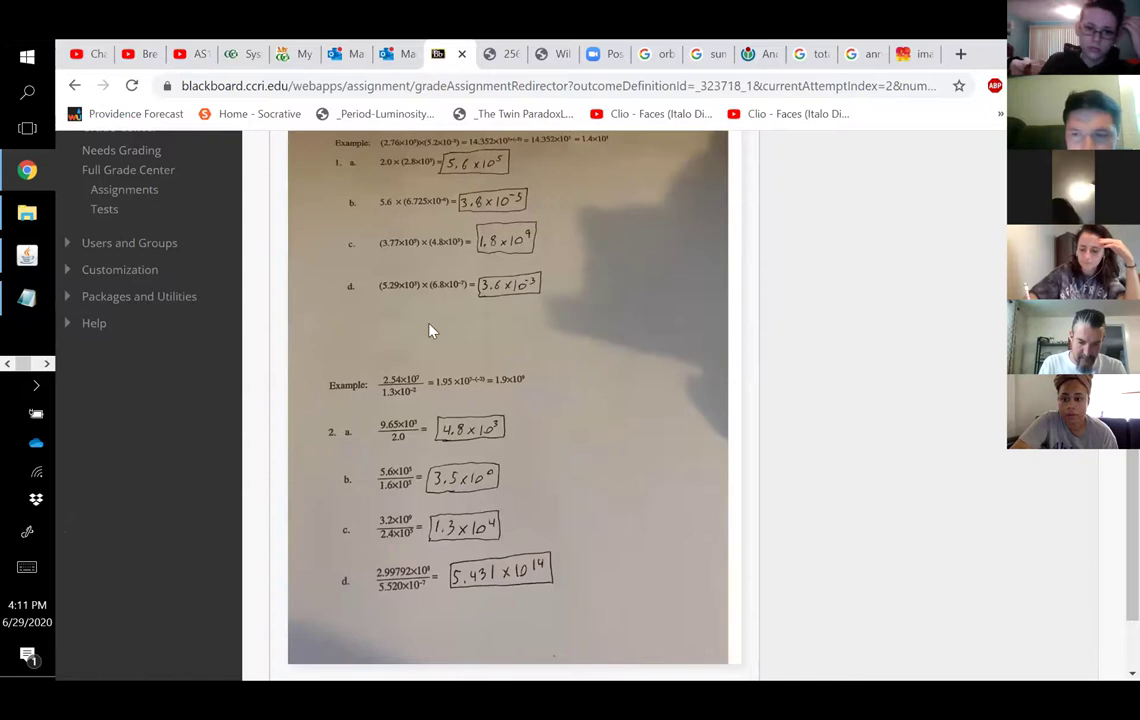
pyautogui.scroll(1, 550, 310)
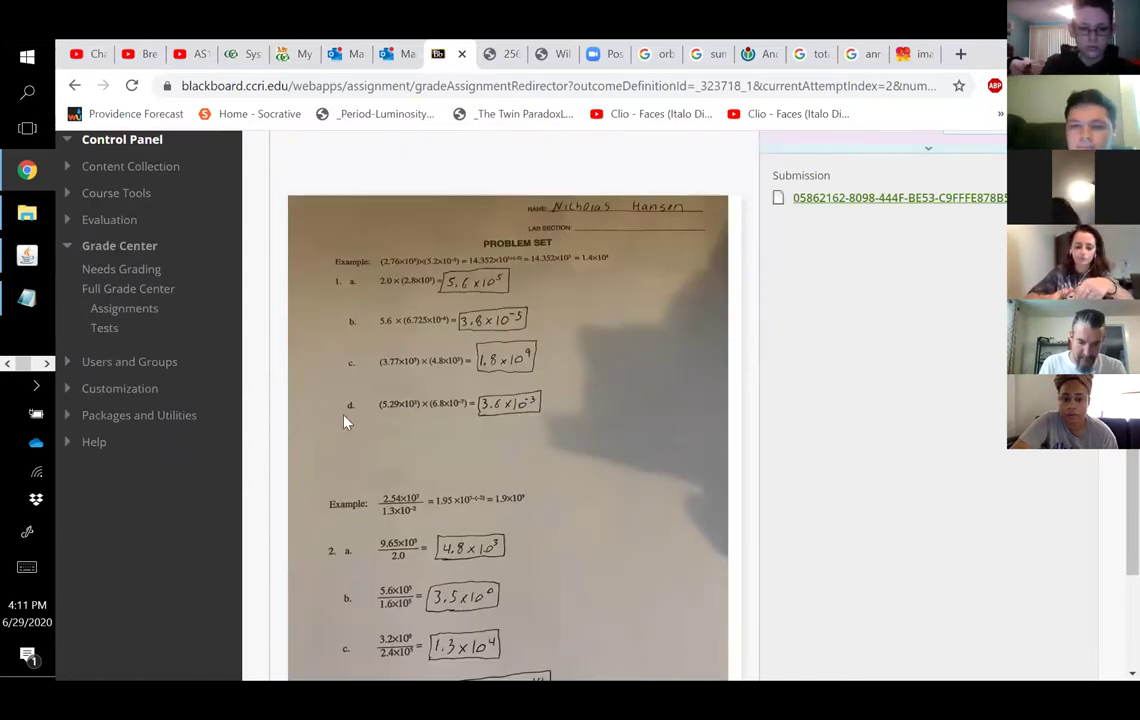
pyautogui.scroll(-1, 577, 320)
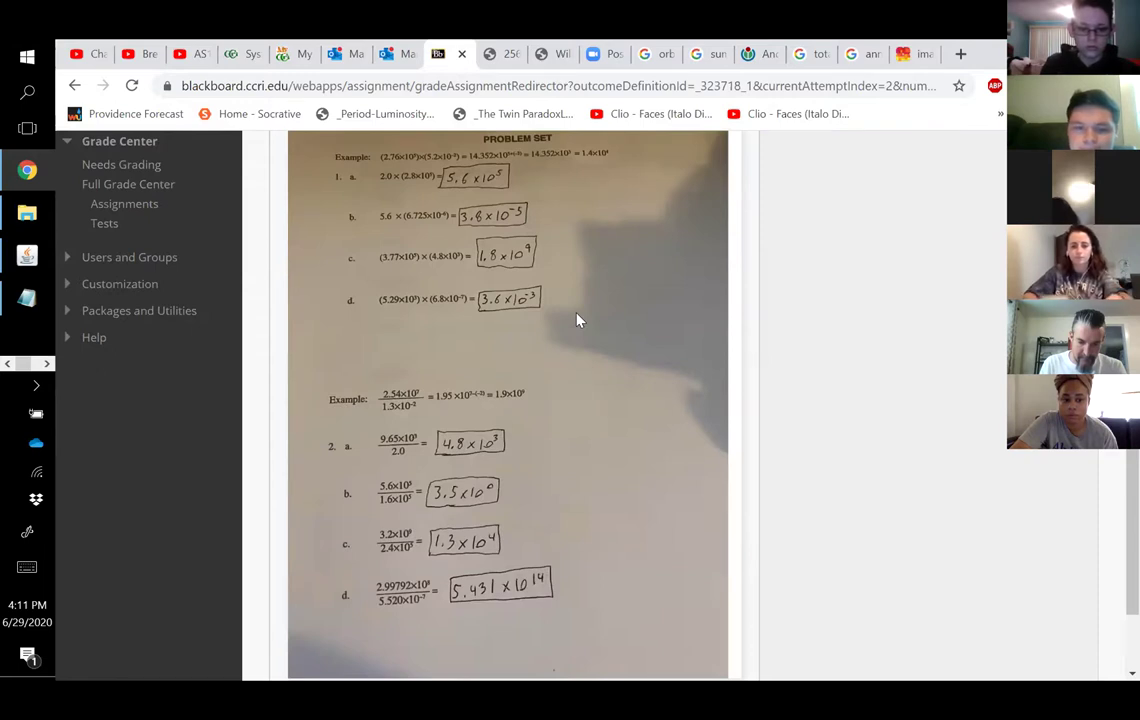
pyautogui.scroll(-1, 560, 380)
pyautogui.scroll(2, 534, 453)
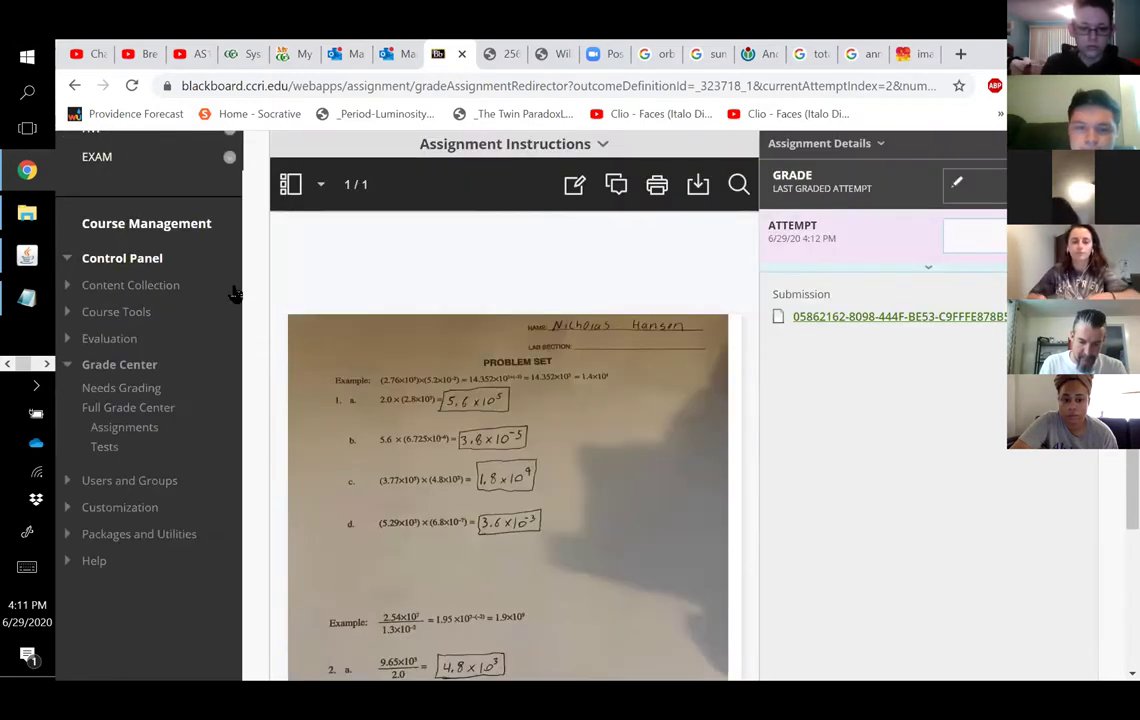
# Step: Reload the Needs Grading list, grade all users for LAB1: Powers of 10 and advance to the third student's attempt
pyautogui.click(138, 389)
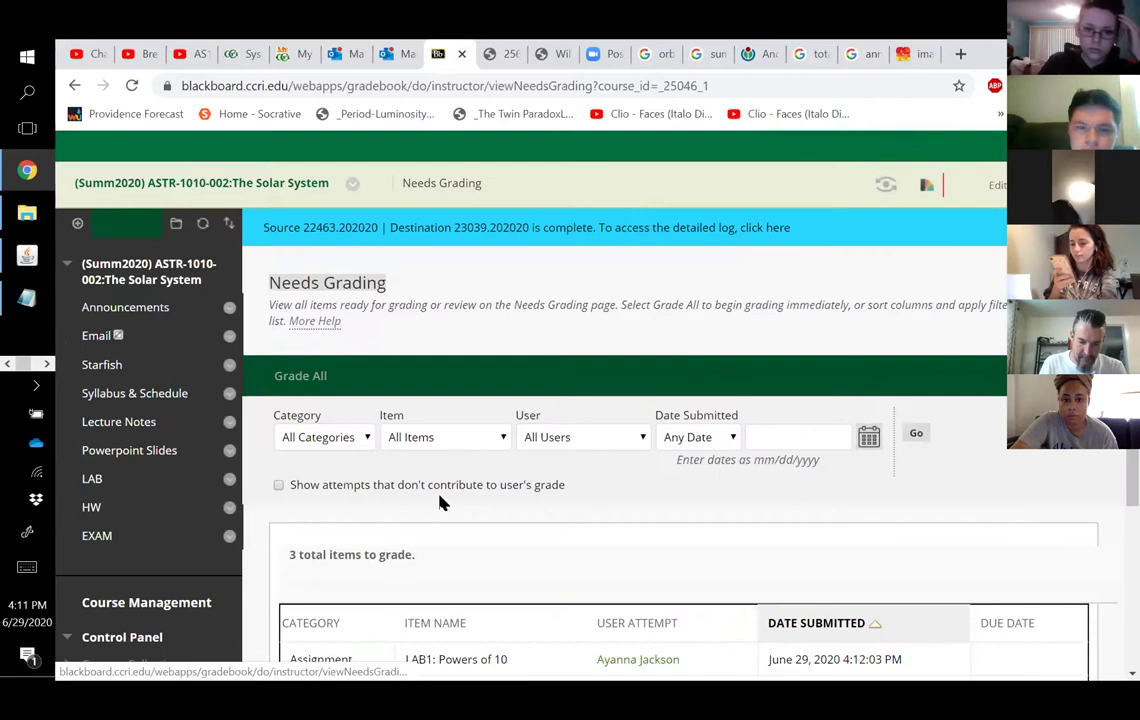
pyautogui.scroll(-1, 438, 501)
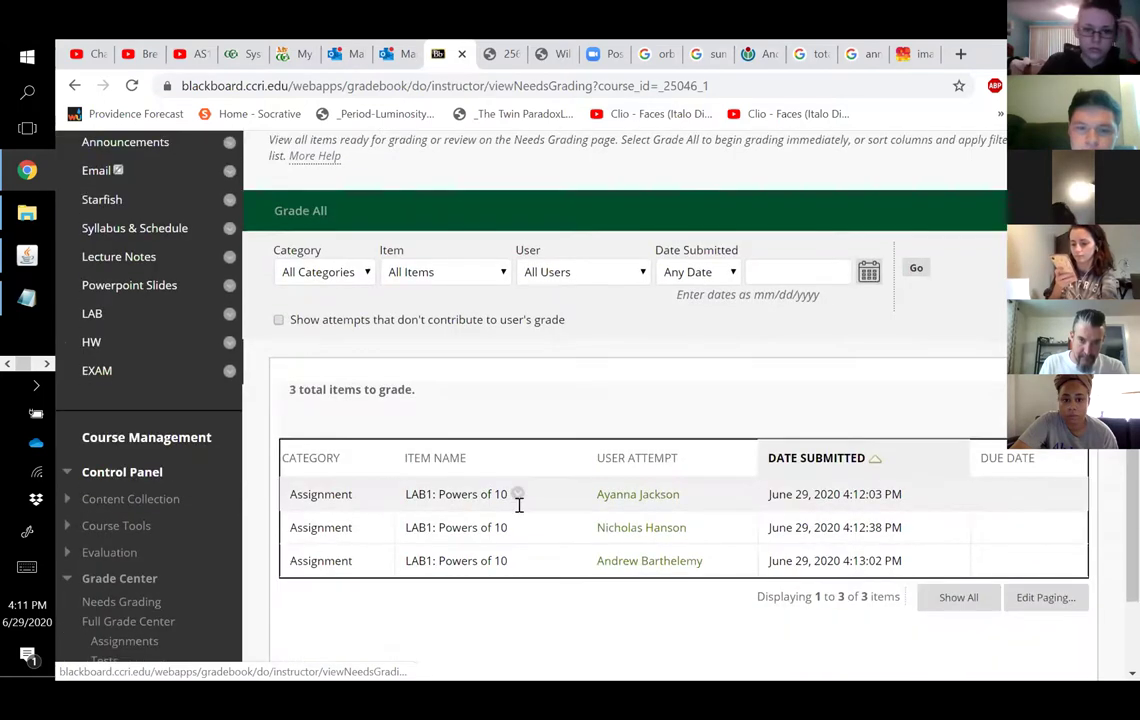
pyautogui.click(517, 561)
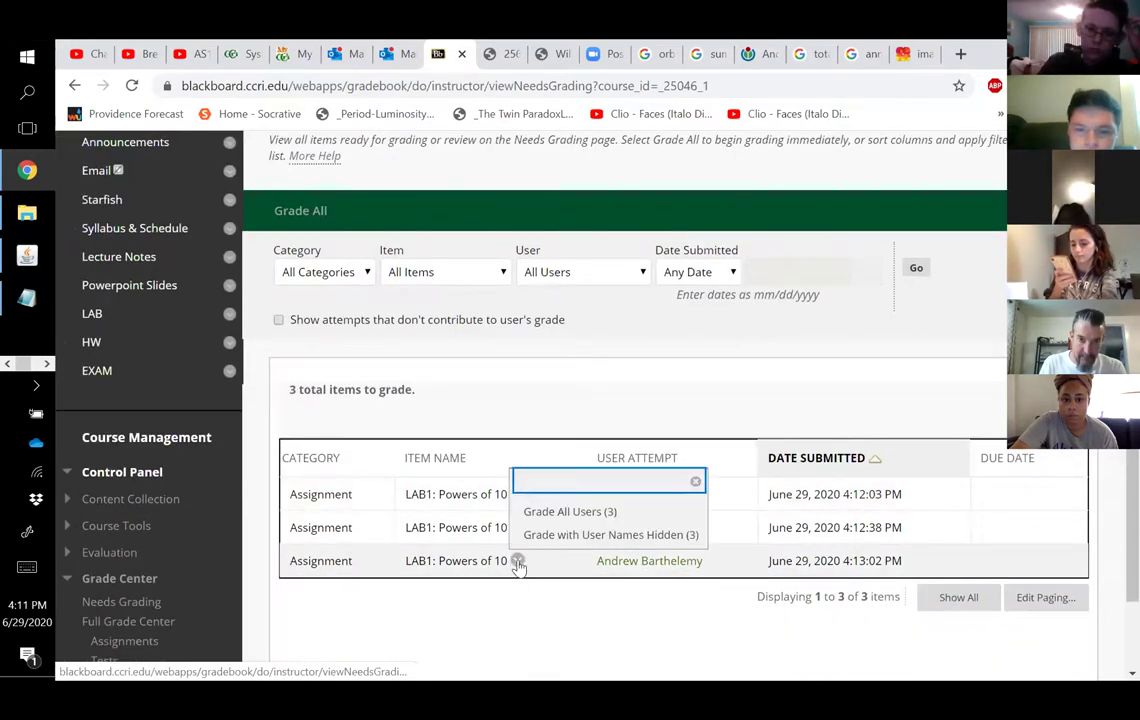
pyautogui.click(548, 515)
pyautogui.scroll(-3, 615, 482)
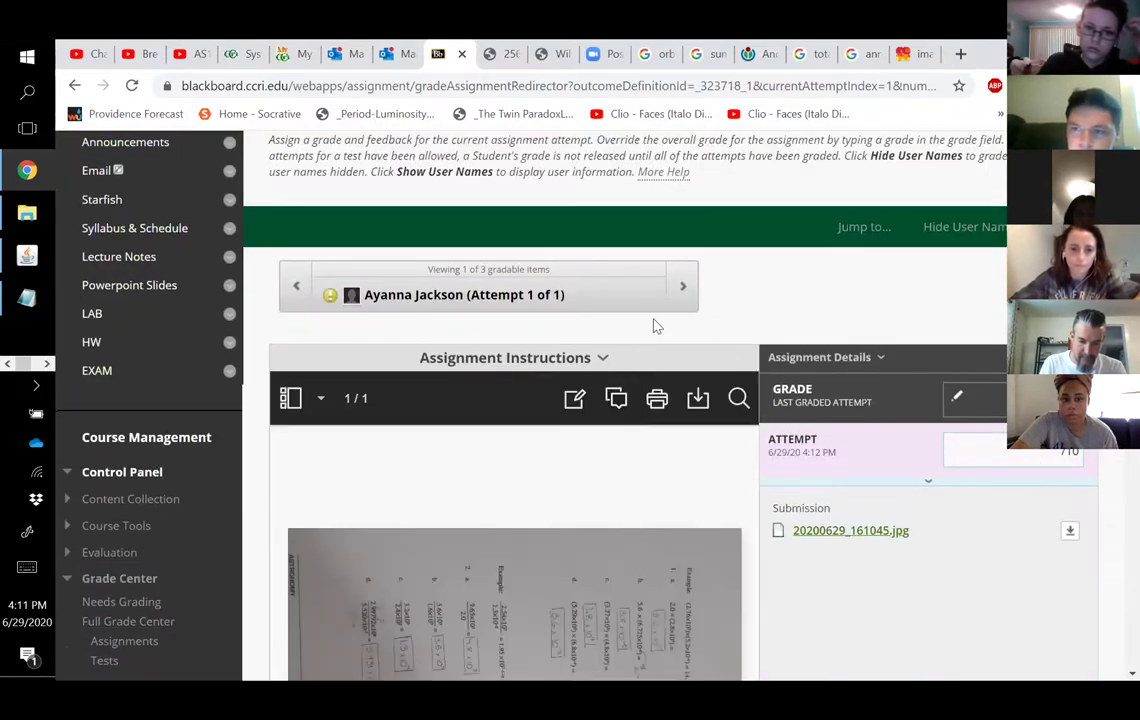
pyautogui.click(679, 296)
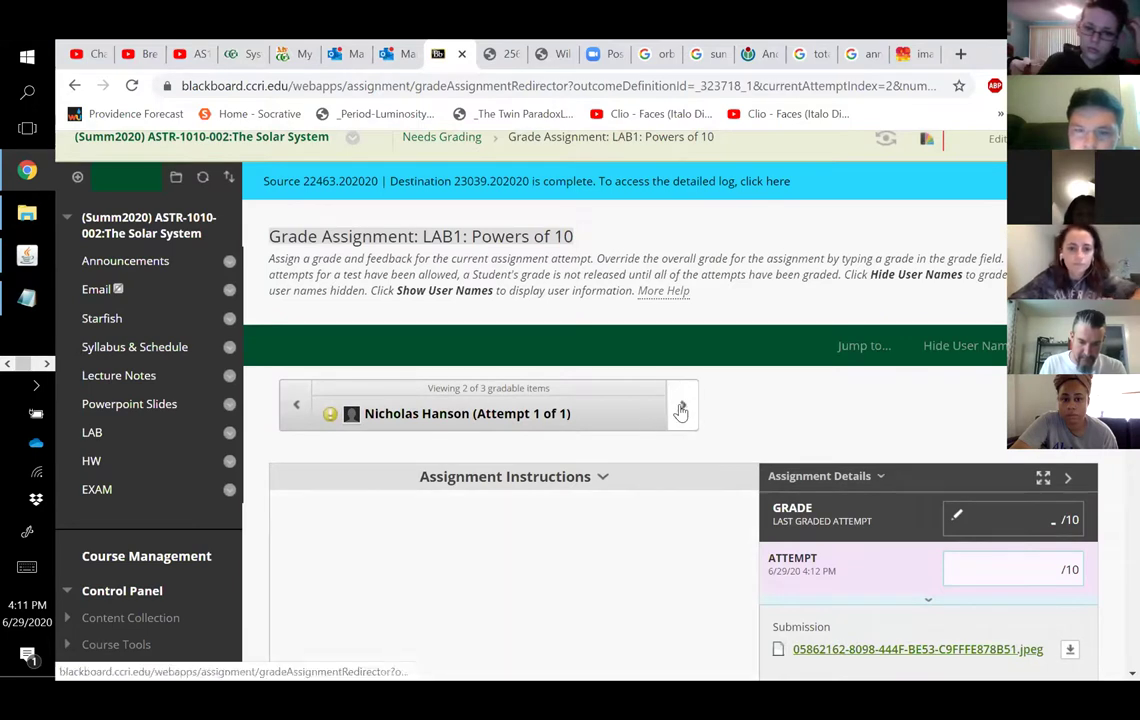
pyautogui.click(681, 410)
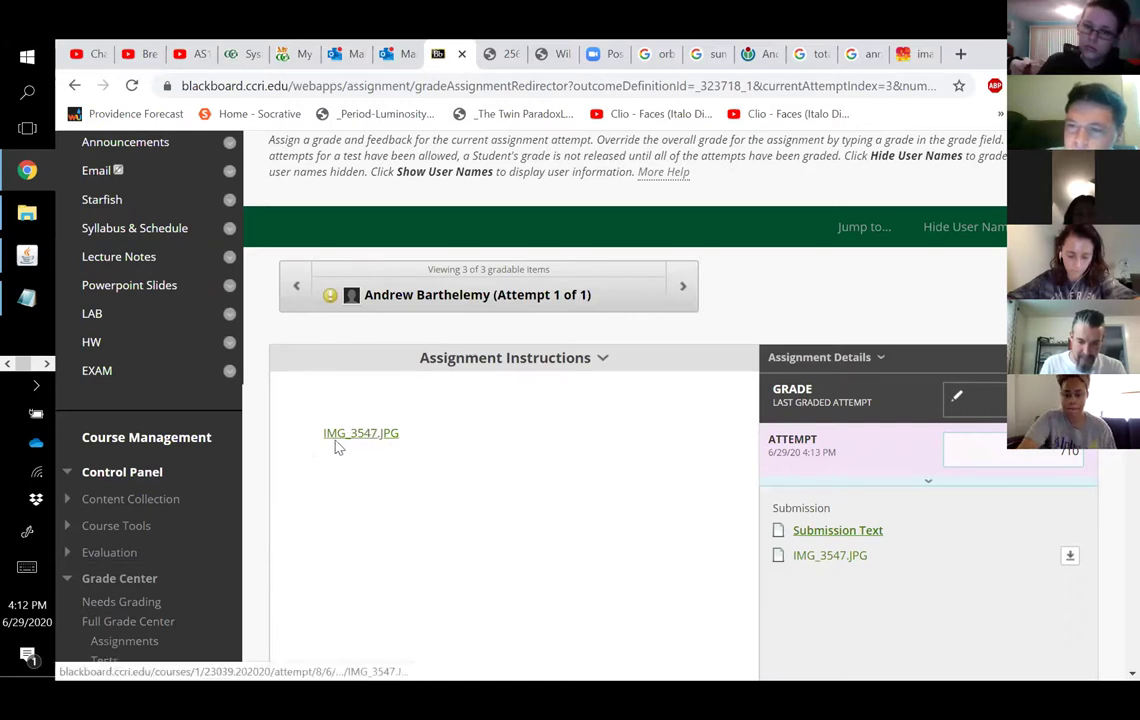
# Step: View the third student's attached image IMG_3547.JPG twice, going back to the grading page each time
pyautogui.click(361, 434)
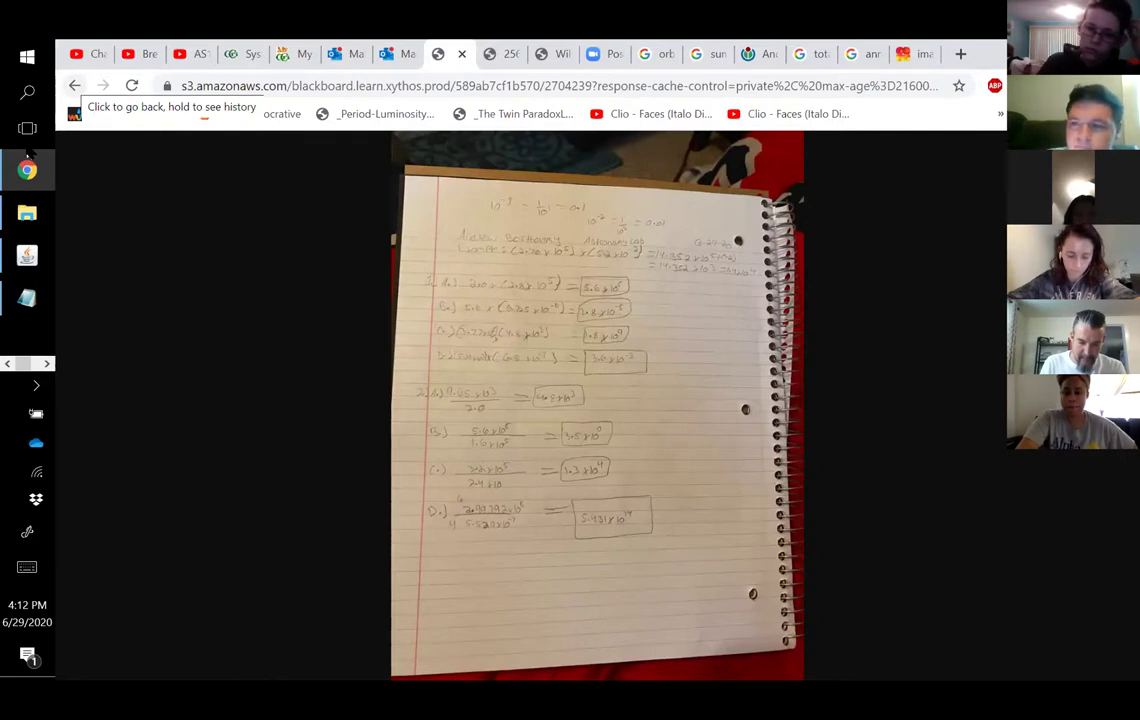
pyautogui.click(74, 86)
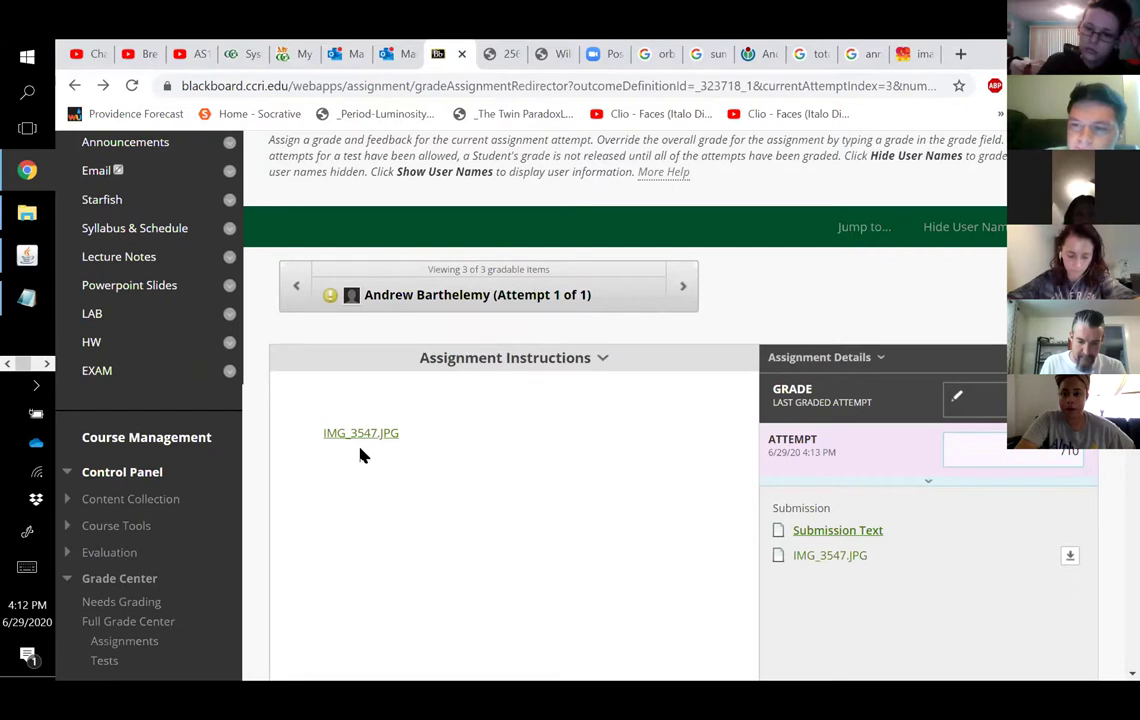
pyautogui.click(362, 436)
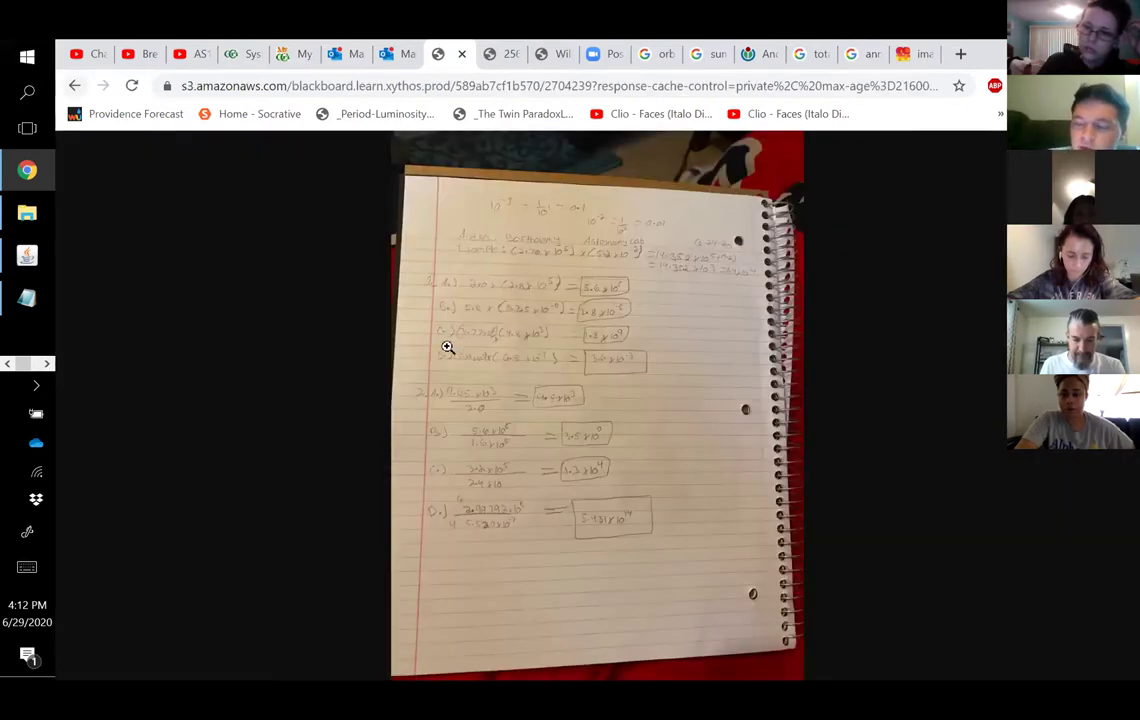
pyautogui.click(74, 85)
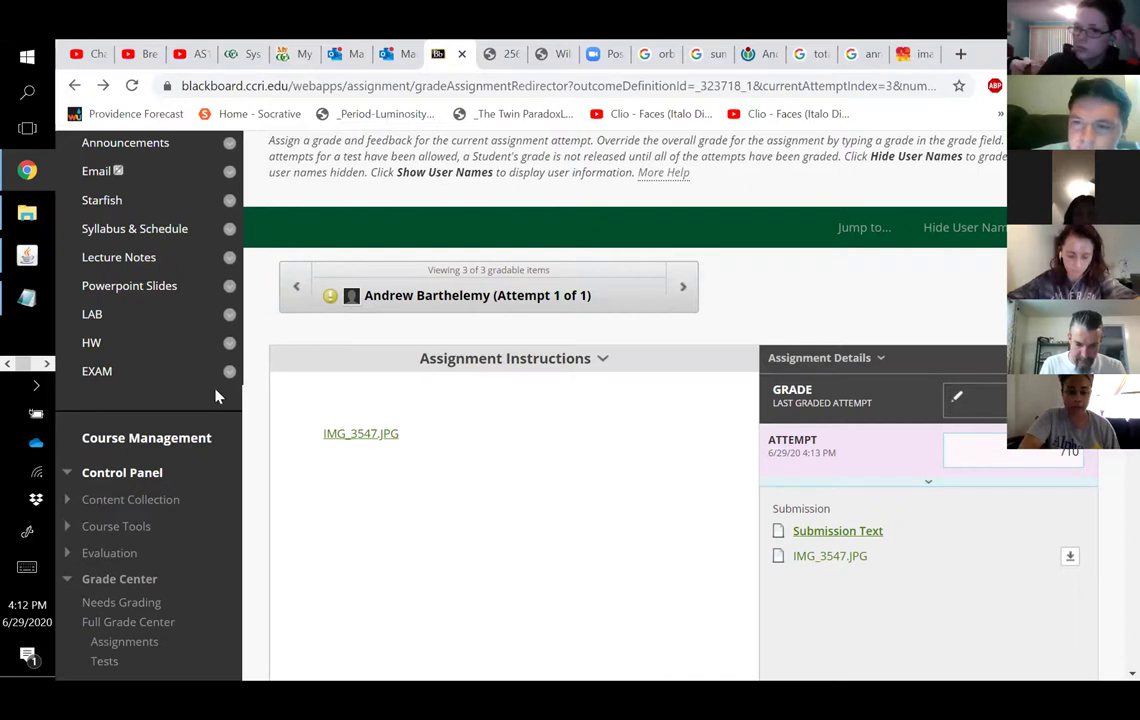
# Step: Open LAB1: Powers of 10 from the course's LAB section and look over its assignment submission page
pyautogui.click(92, 316)
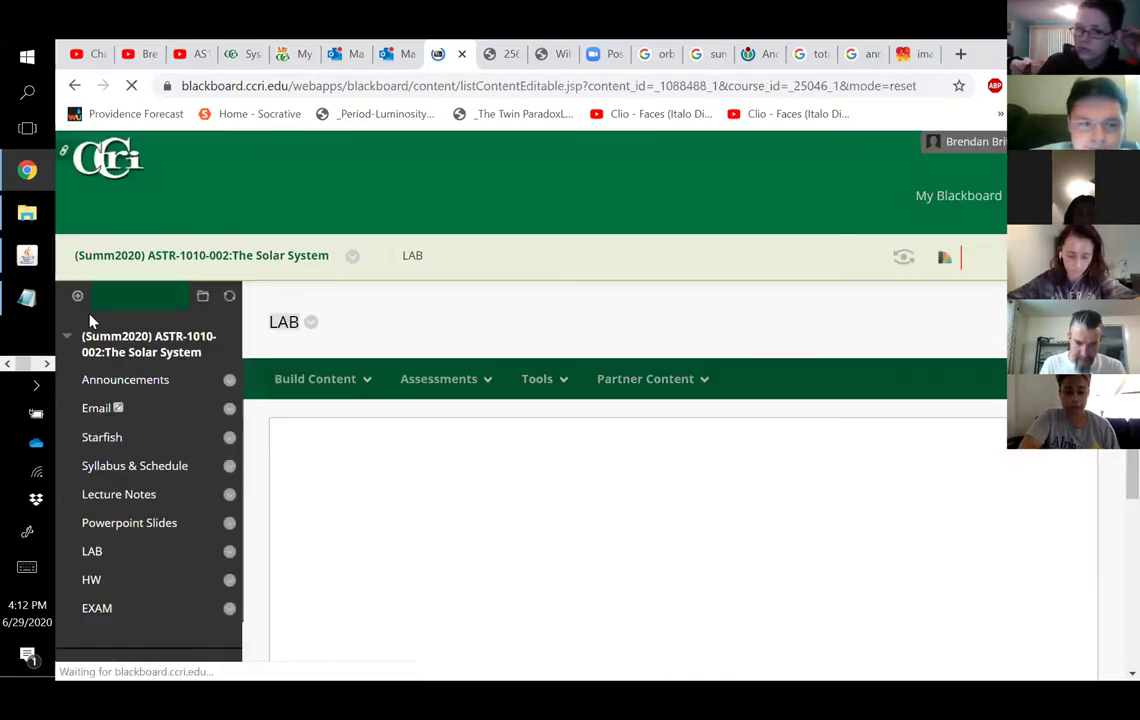
pyautogui.scroll(-1, 382, 506)
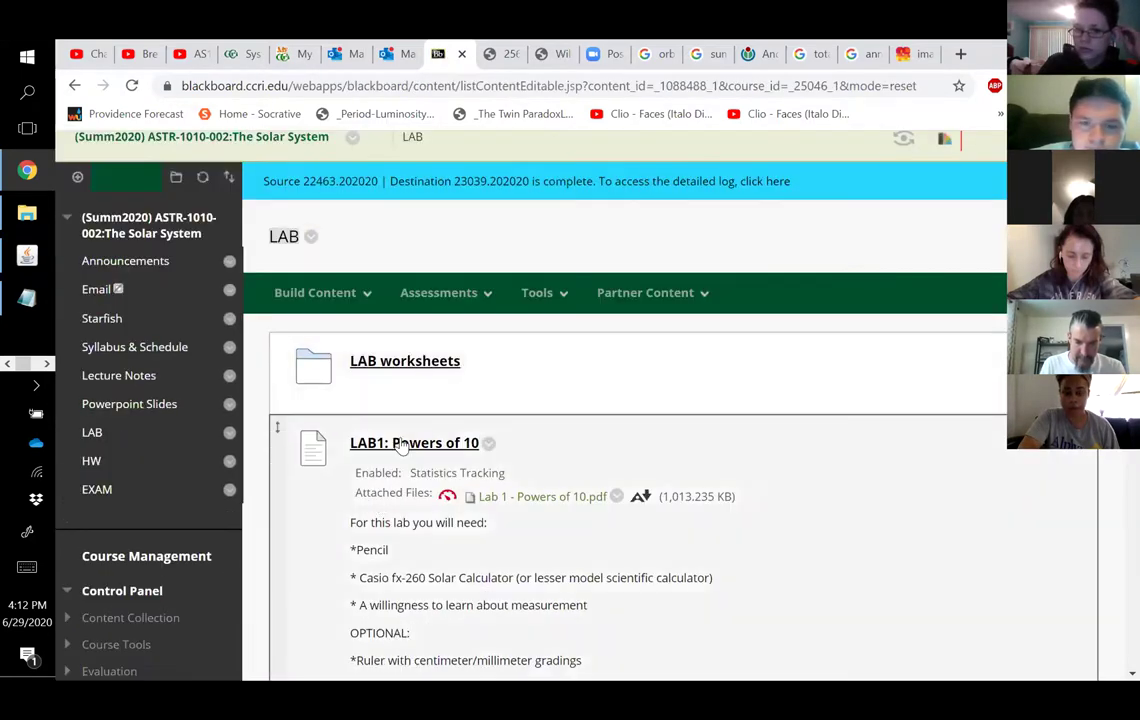
pyautogui.click(407, 446)
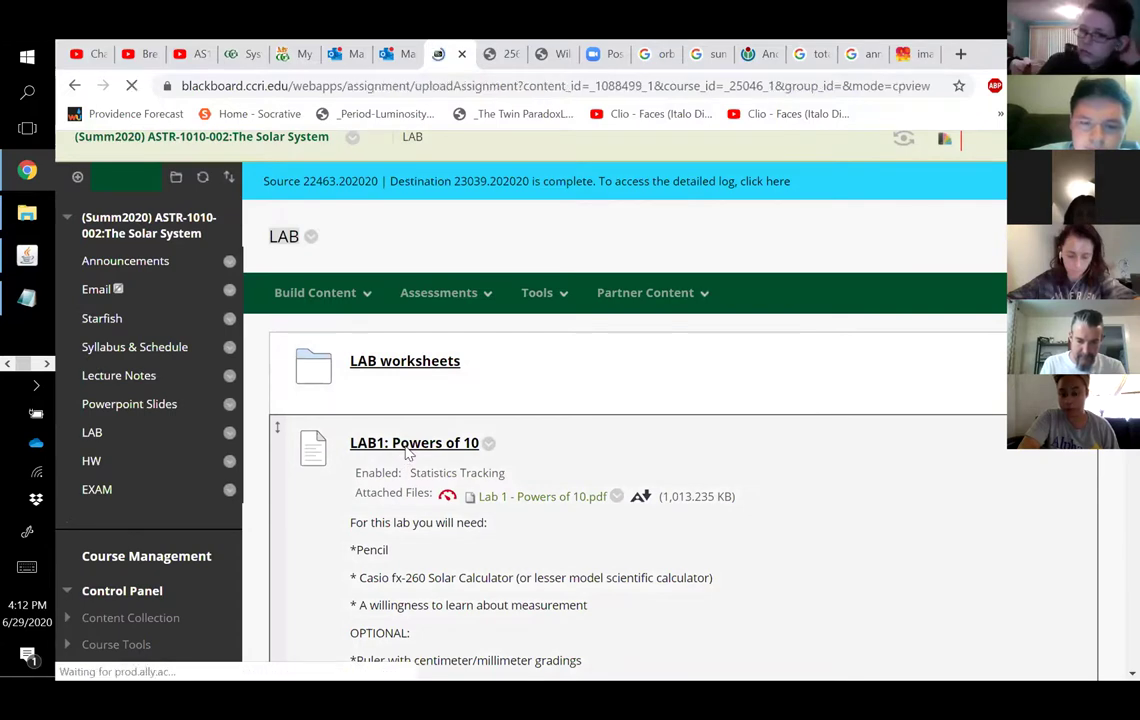
pyautogui.scroll(-5, 395, 461)
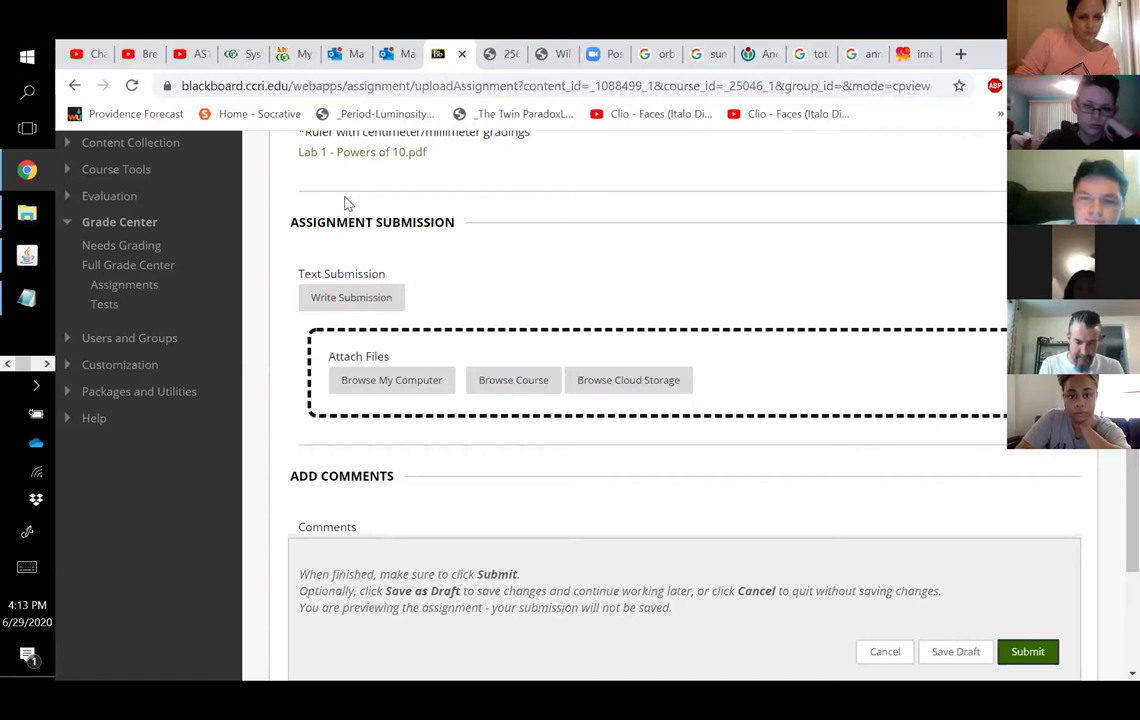
# Step: Open the Full Grade Center and look through the class roster
pyautogui.click(126, 286)
pyautogui.scroll(-3, 331, 466)
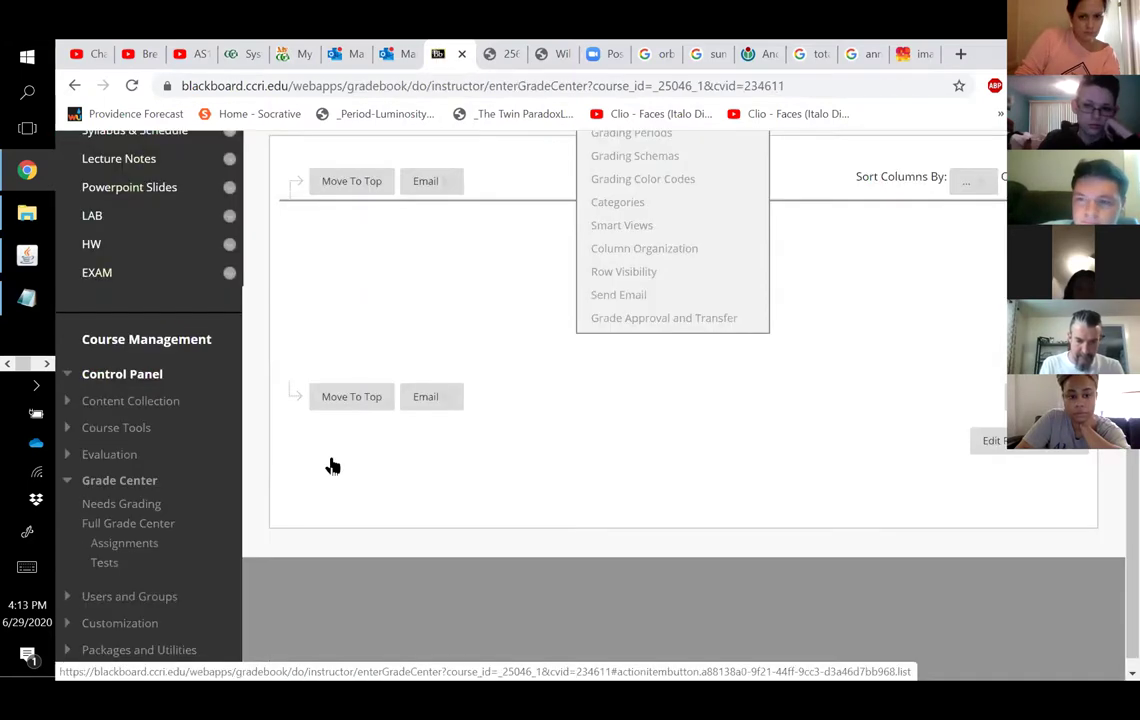
pyautogui.scroll(-2, 433, 407)
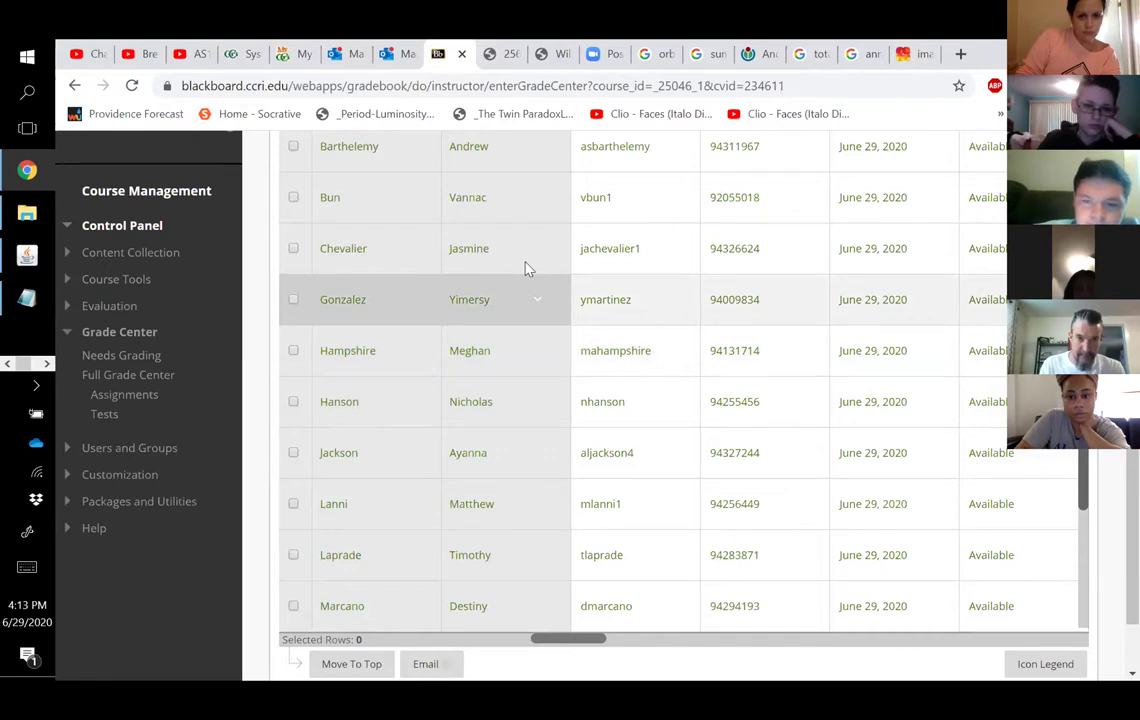
pyautogui.scroll(3, 487, 380)
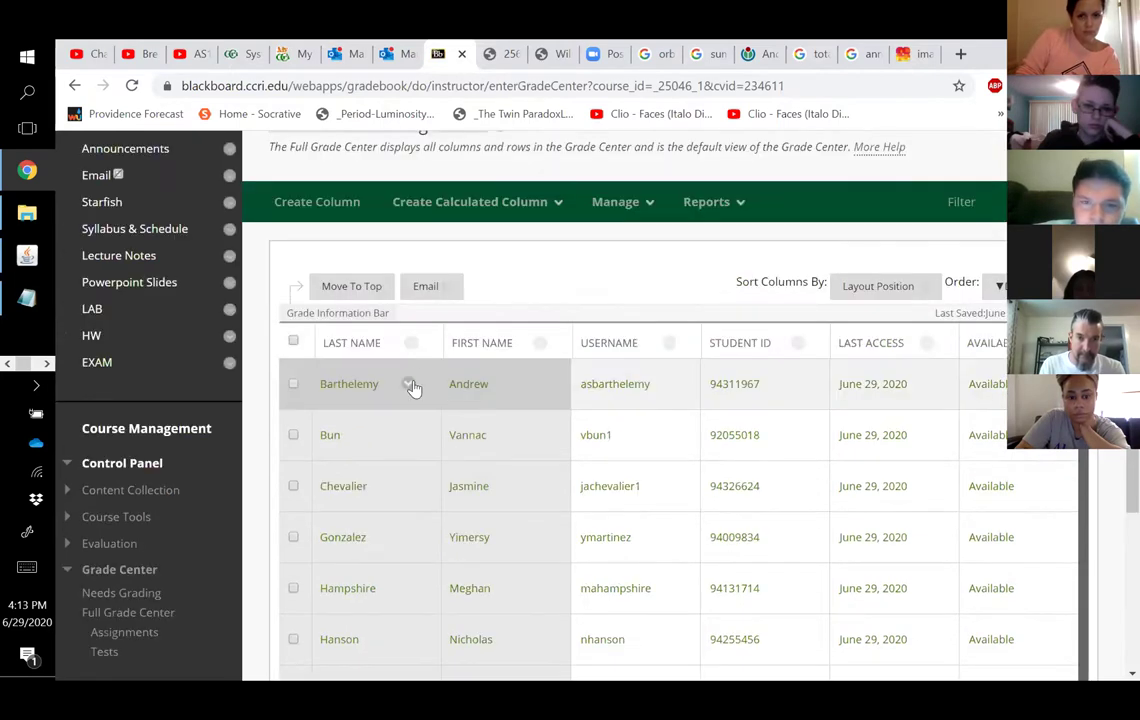
# Step: Reload the Needs Grading list and start grading all users for LAB1: Powers of 10
pyautogui.click(113, 596)
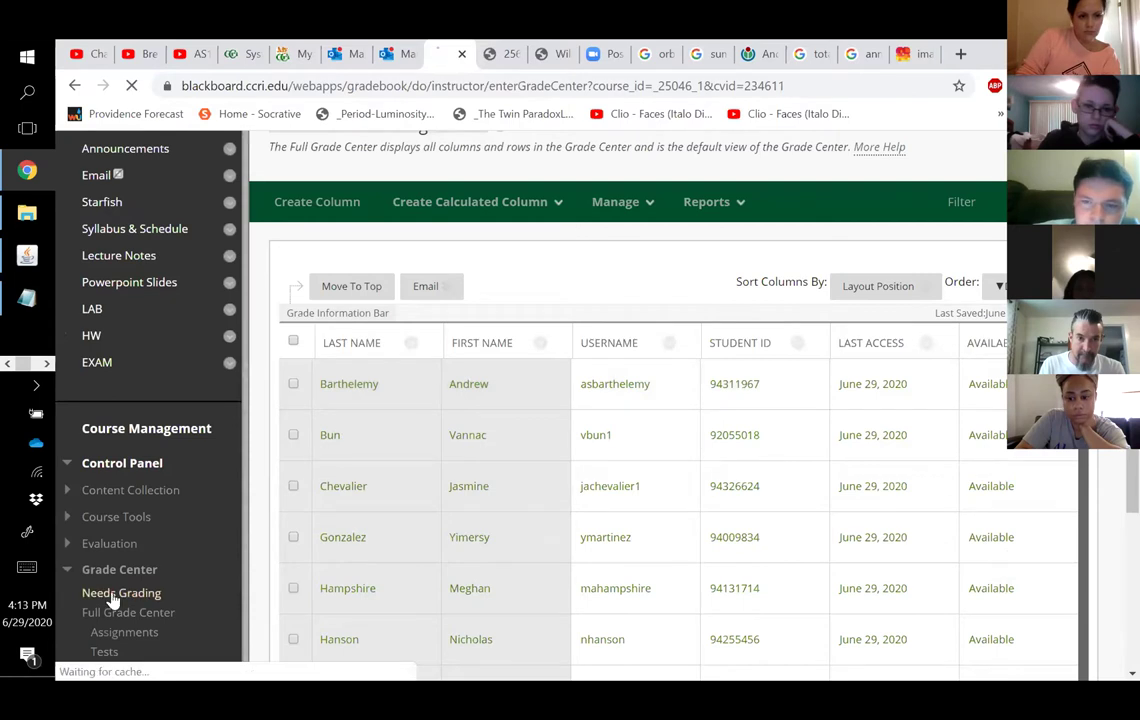
pyautogui.scroll(-3, 238, 570)
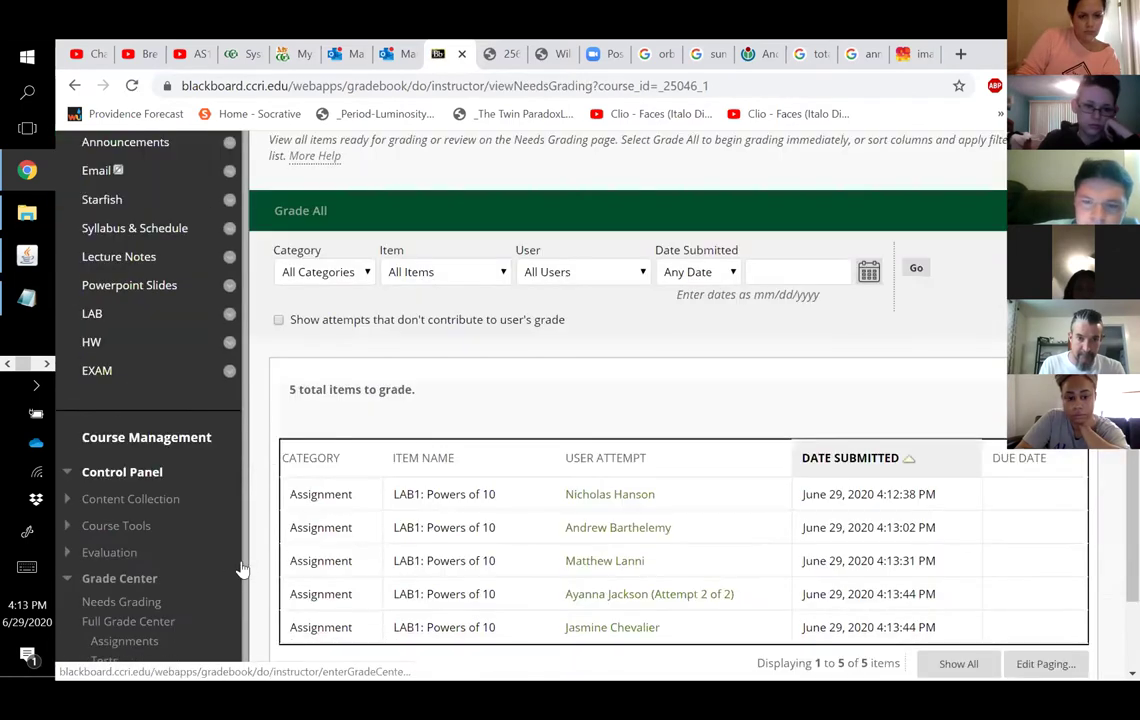
pyautogui.scroll(-1, 240, 569)
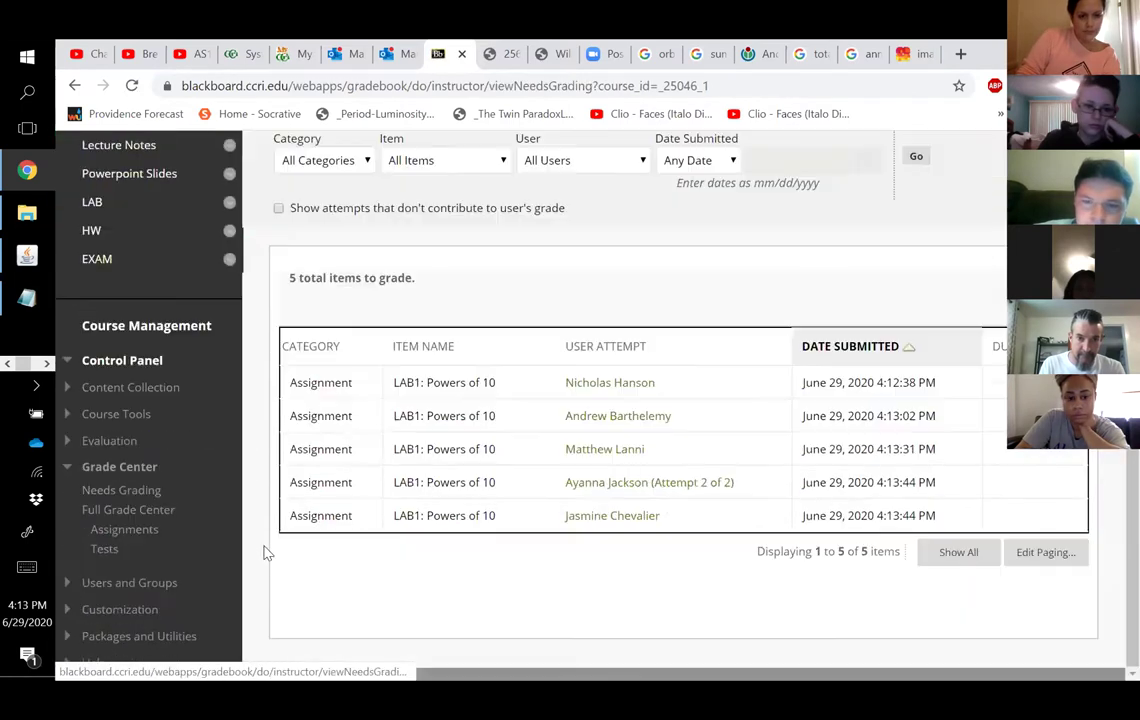
pyautogui.click(505, 516)
pyautogui.click(531, 471)
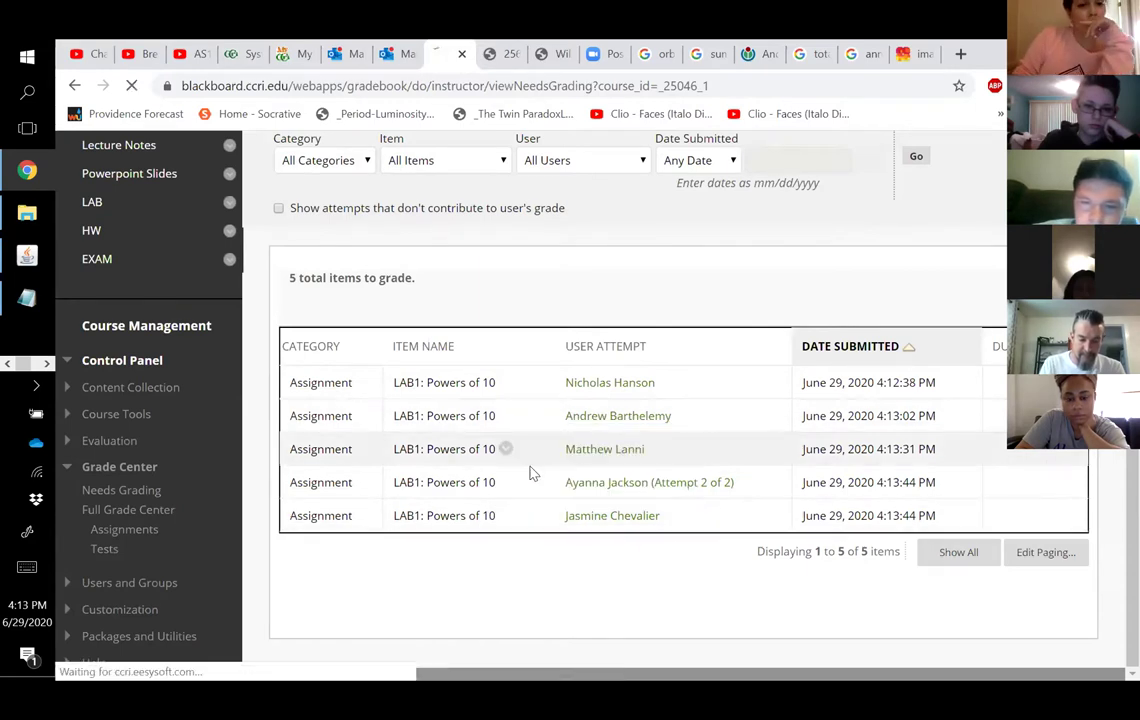
# Step: Review the first student's handwritten answers to problem 1 and advance to the second student's attempt
pyautogui.scroll(-2, 540, 427)
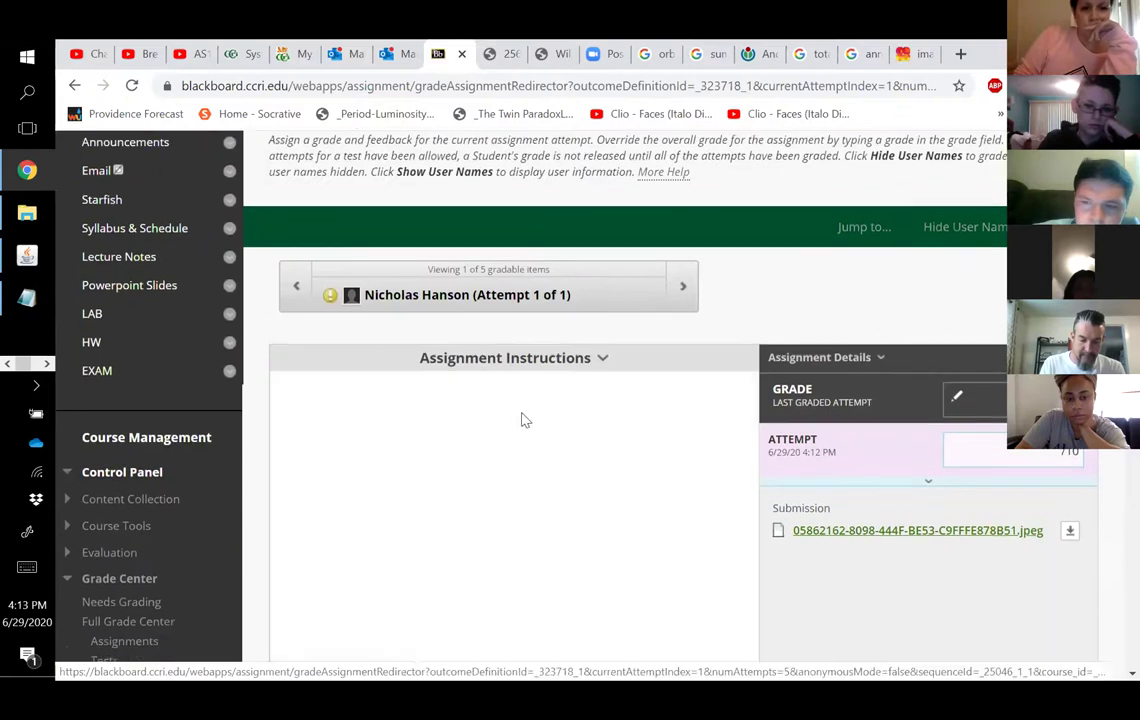
pyautogui.scroll(-3, 512, 432)
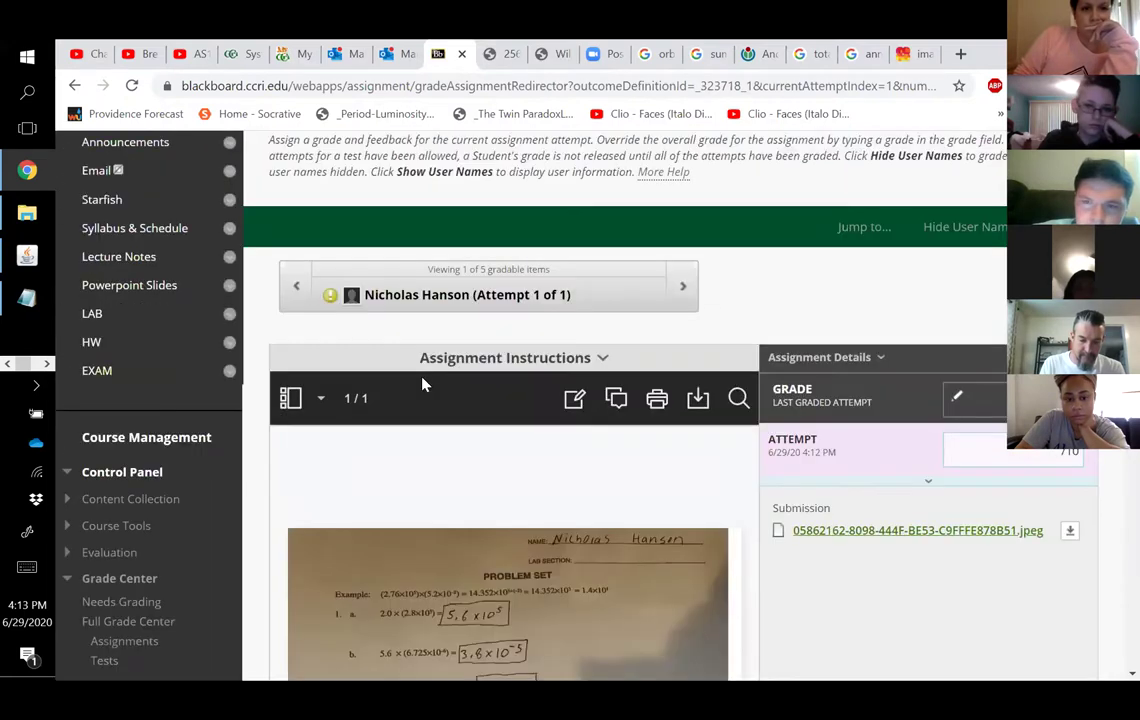
pyautogui.scroll(-2, 443, 389)
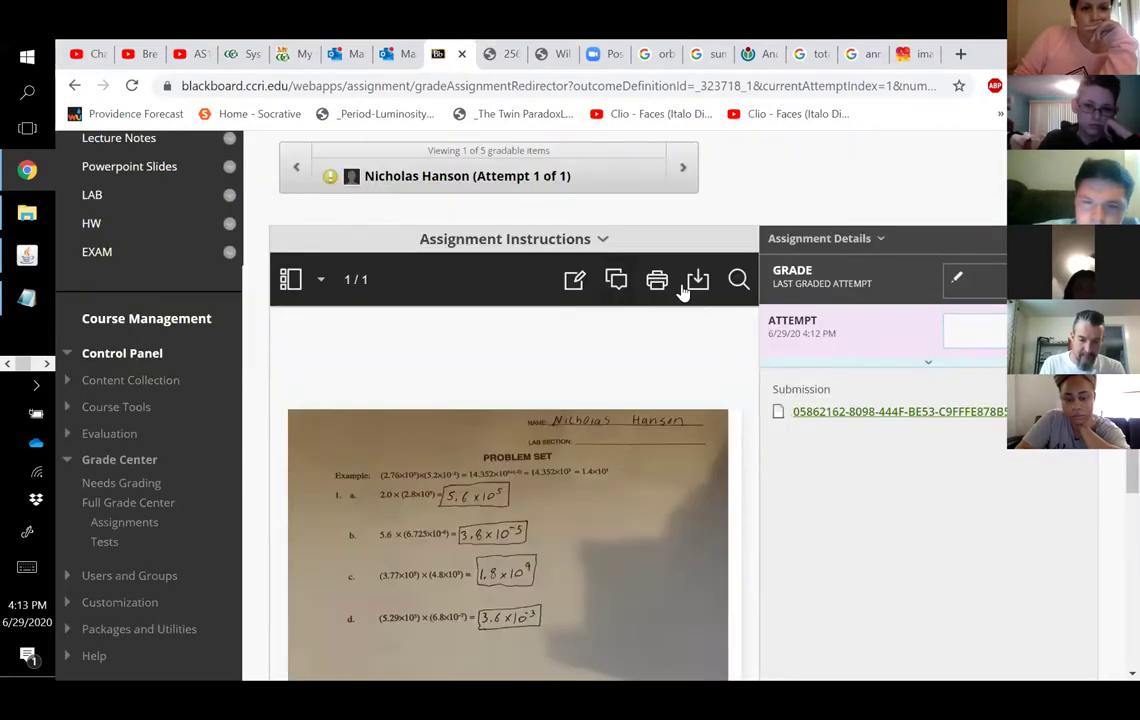
pyautogui.scroll(-3, 560, 402)
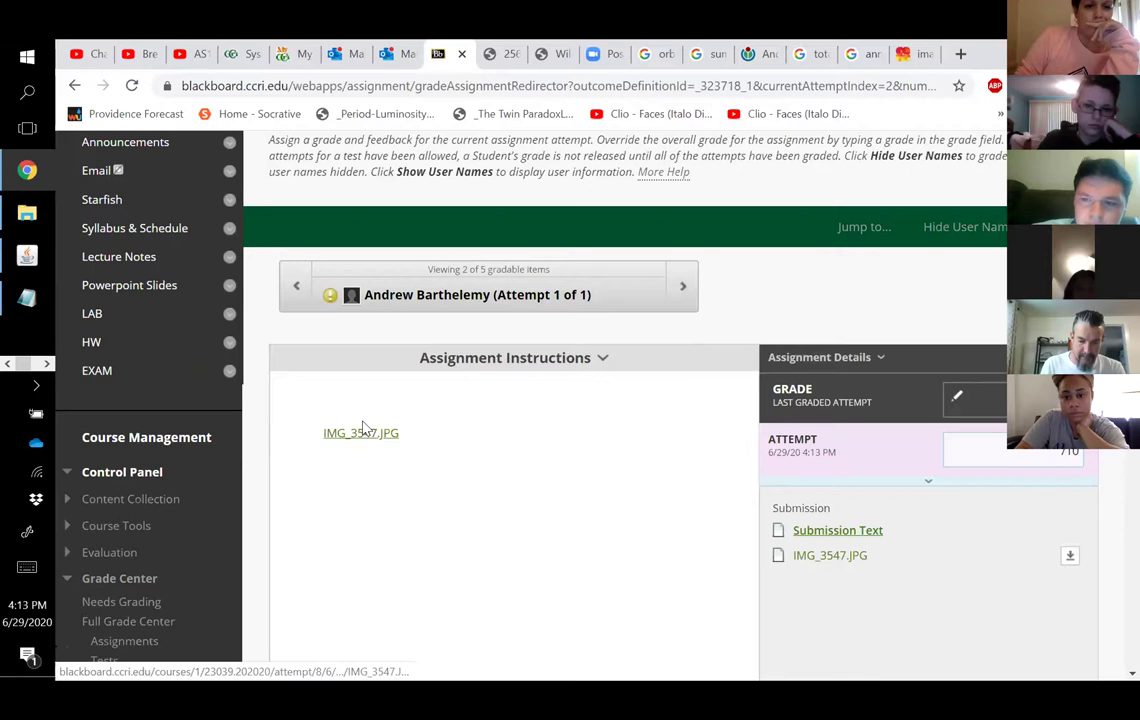
# Step: Advance to the third student's attempt and look at the submitted file Lab 1- Powers of 10.pdf
pyautogui.click(683, 286)
pyautogui.scroll(-2, 626, 430)
pyautogui.scroll(-1, 525, 428)
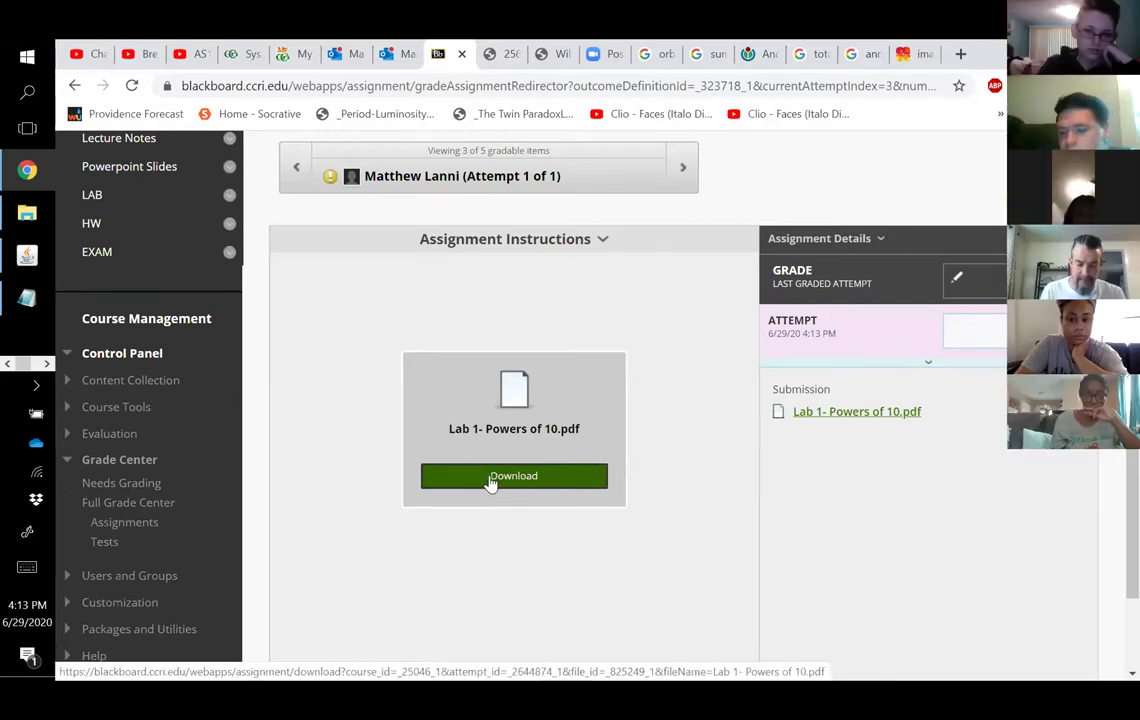
pyautogui.scroll(1, 552, 485)
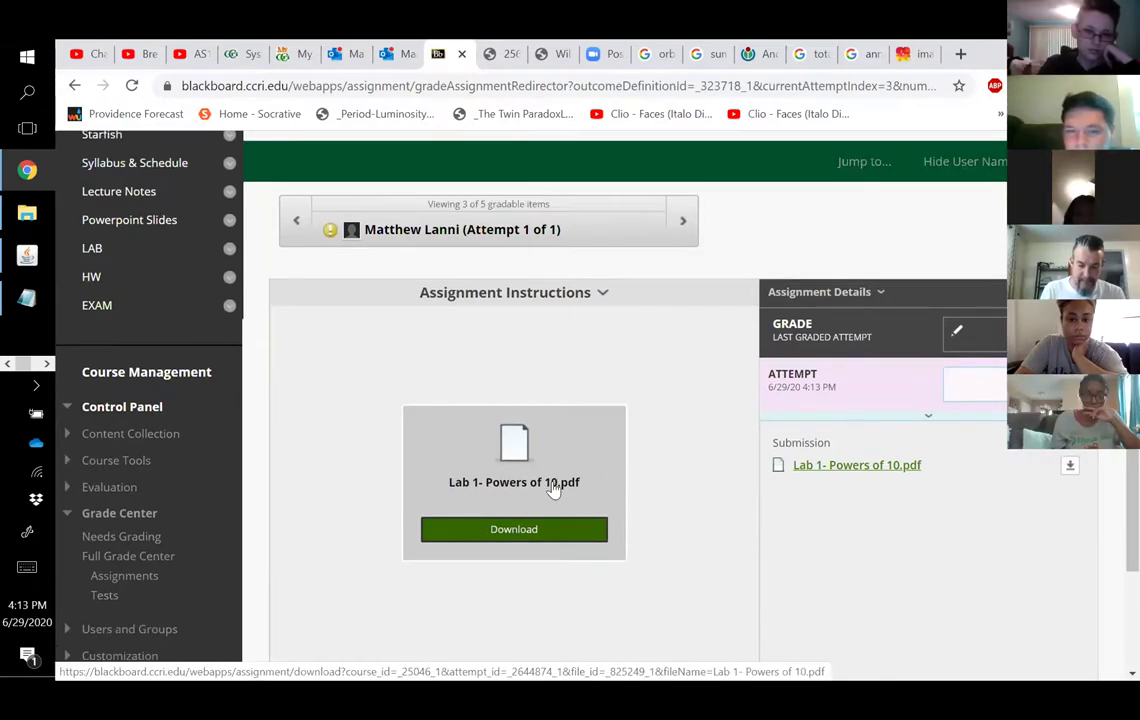
pyautogui.scroll(3, 552, 485)
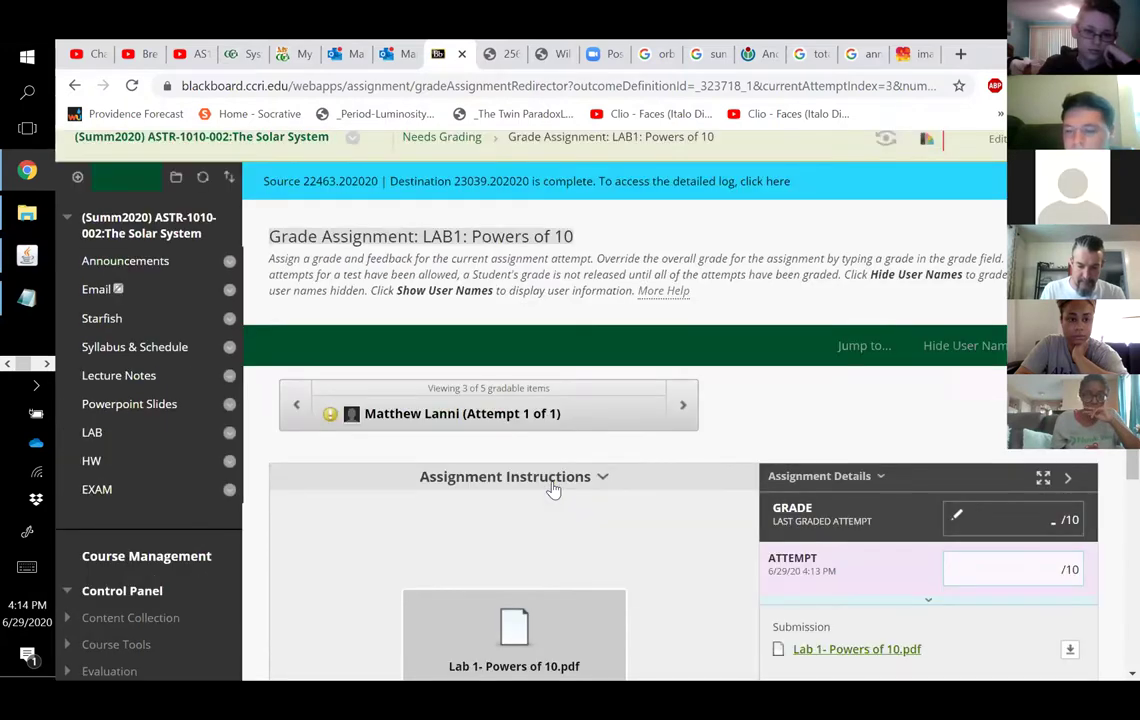
pyautogui.scroll(-4, 655, 450)
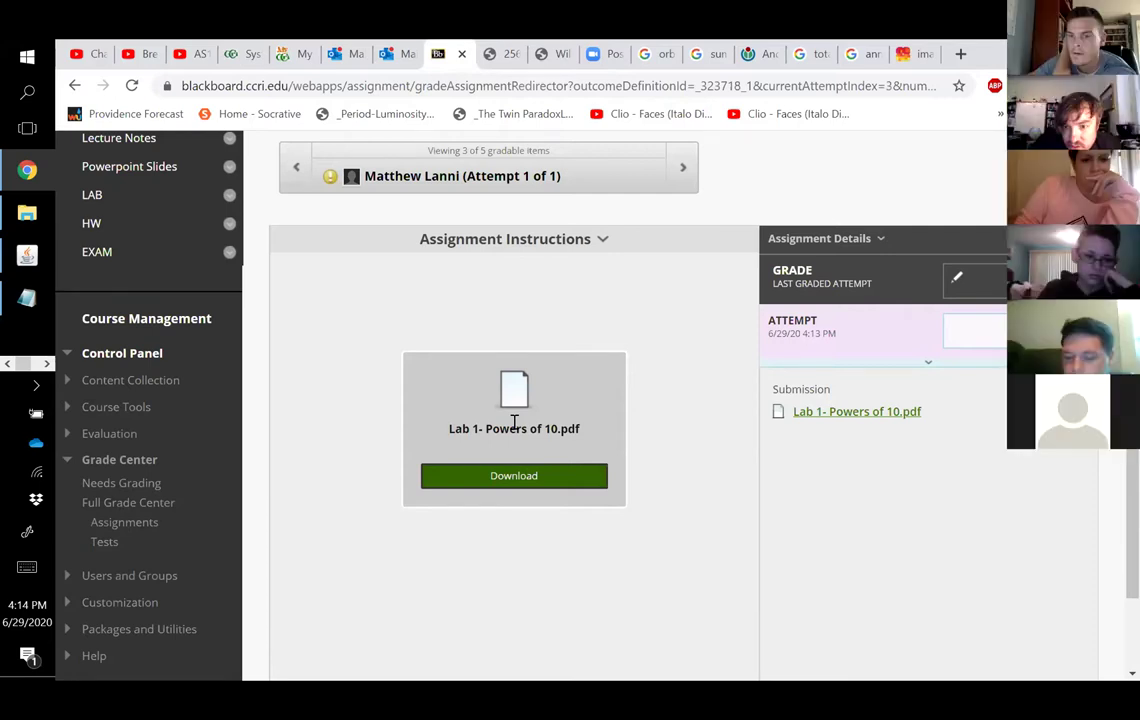
# Step: Download the third student's Lab 1- Powers of 10.pdf, review the answers to problems 1 and 2, and close the file
pyautogui.click(510, 480)
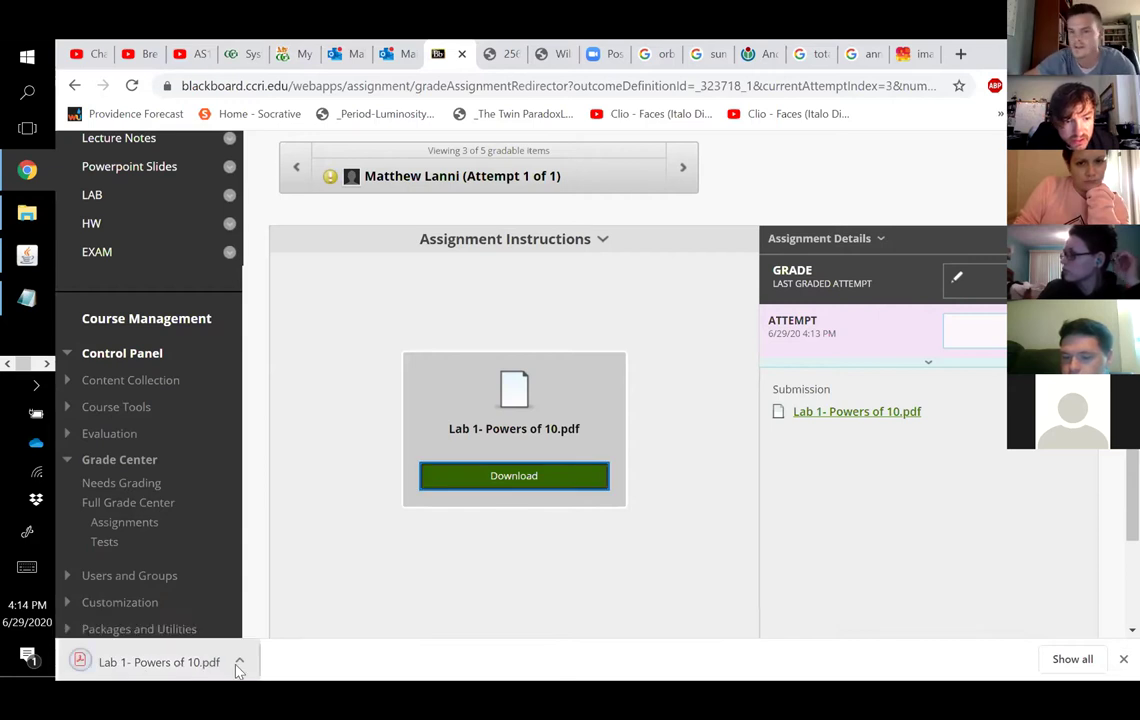
pyautogui.click(147, 670)
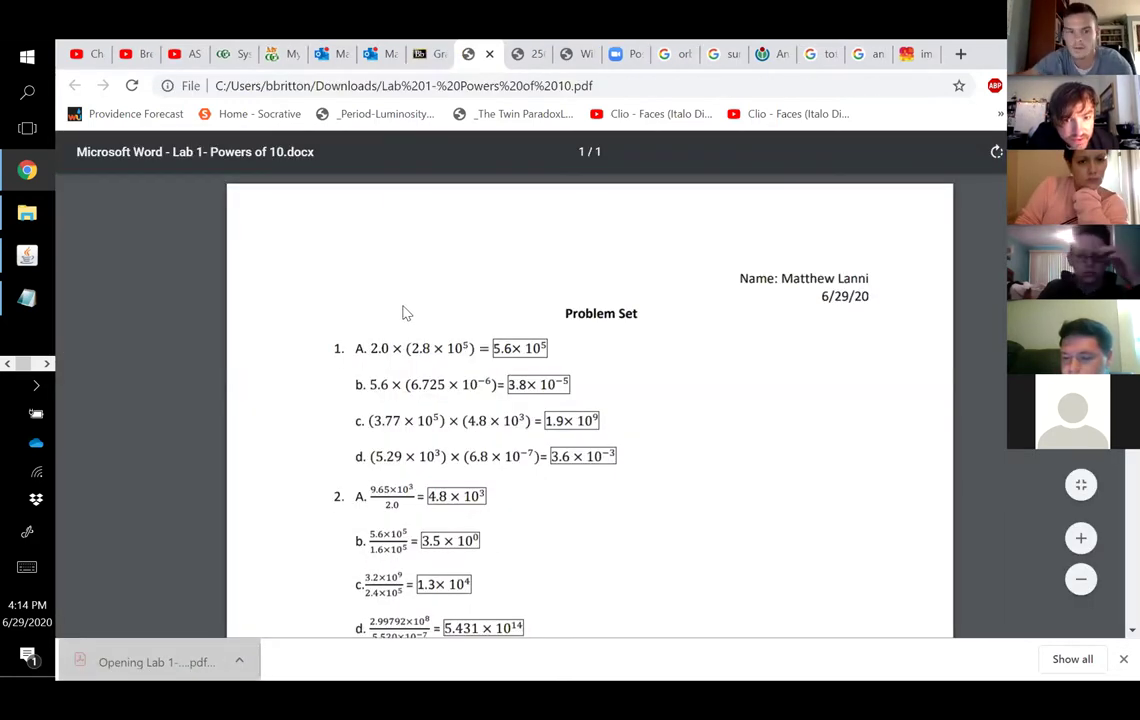
pyautogui.scroll(-5, 404, 314)
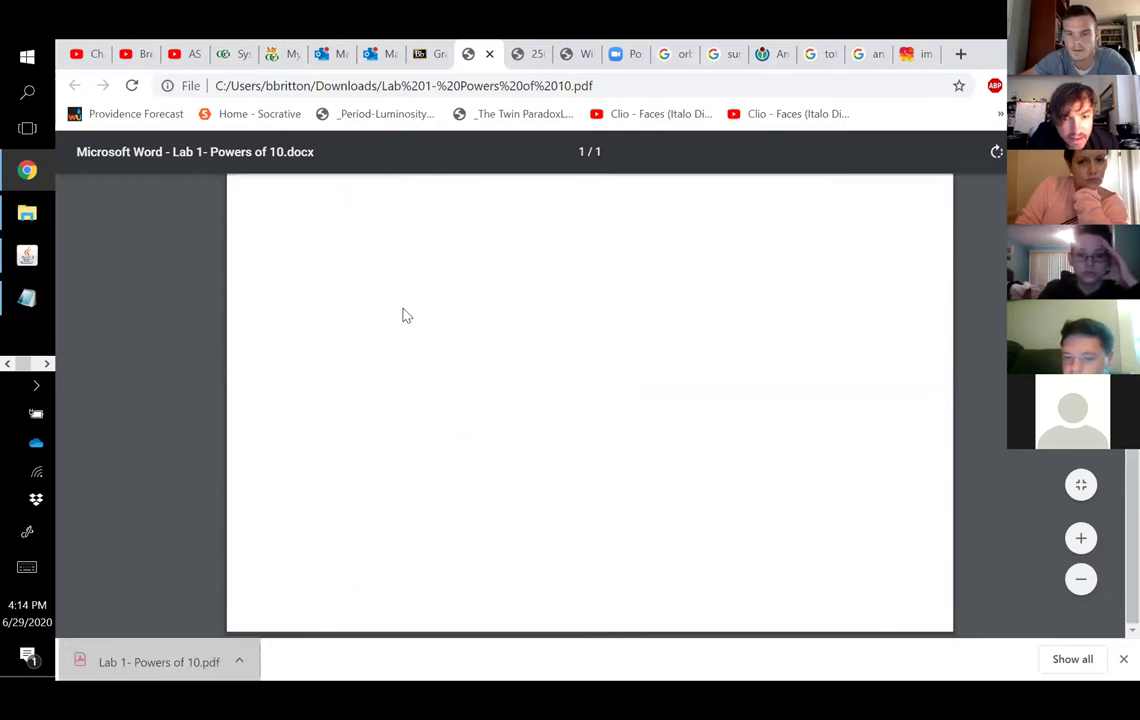
pyautogui.scroll(-2, 404, 314)
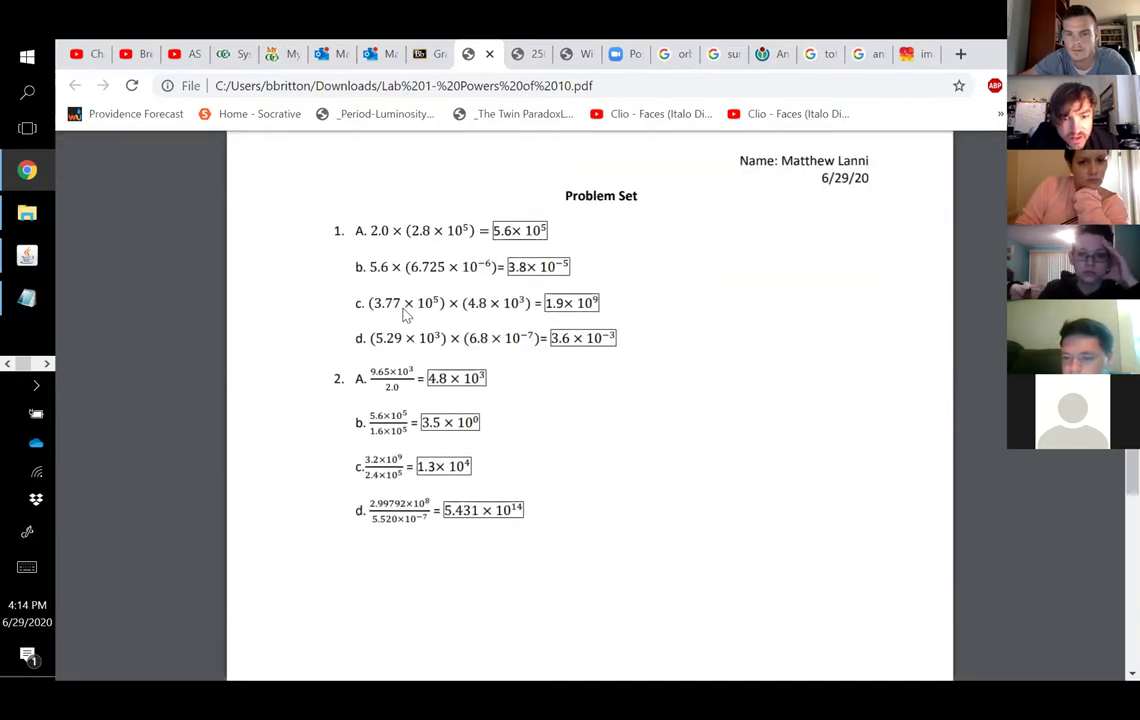
pyautogui.scroll(2, 548, 318)
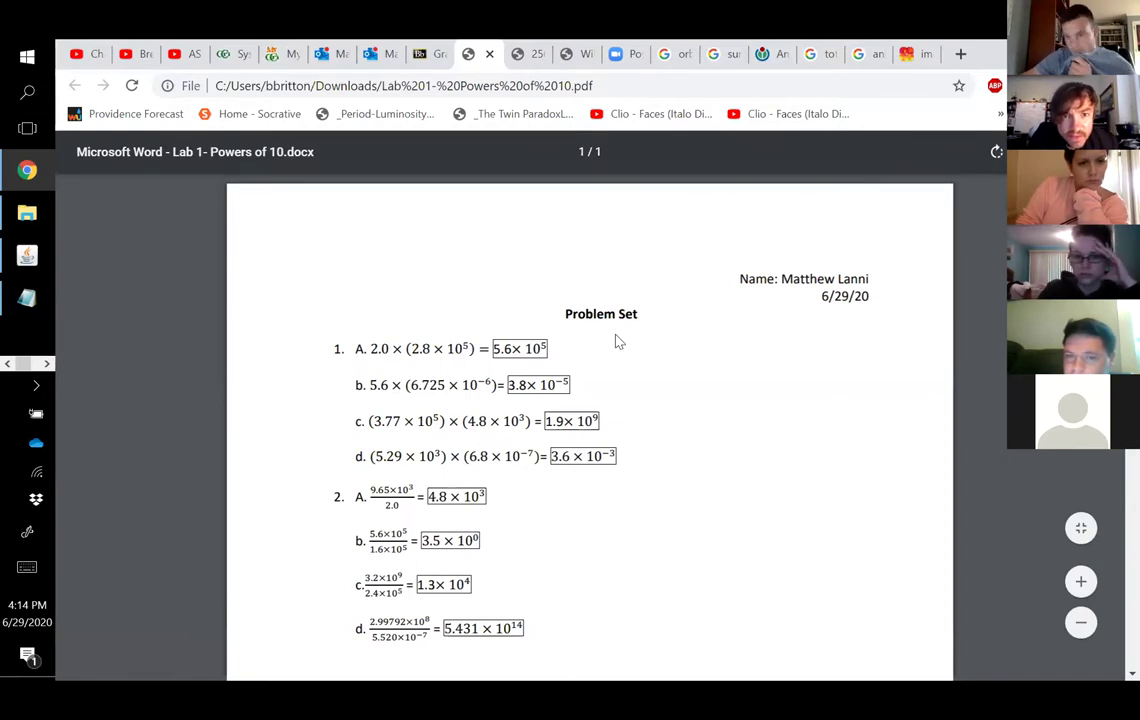
pyautogui.hotkey('ctrl', 'w')
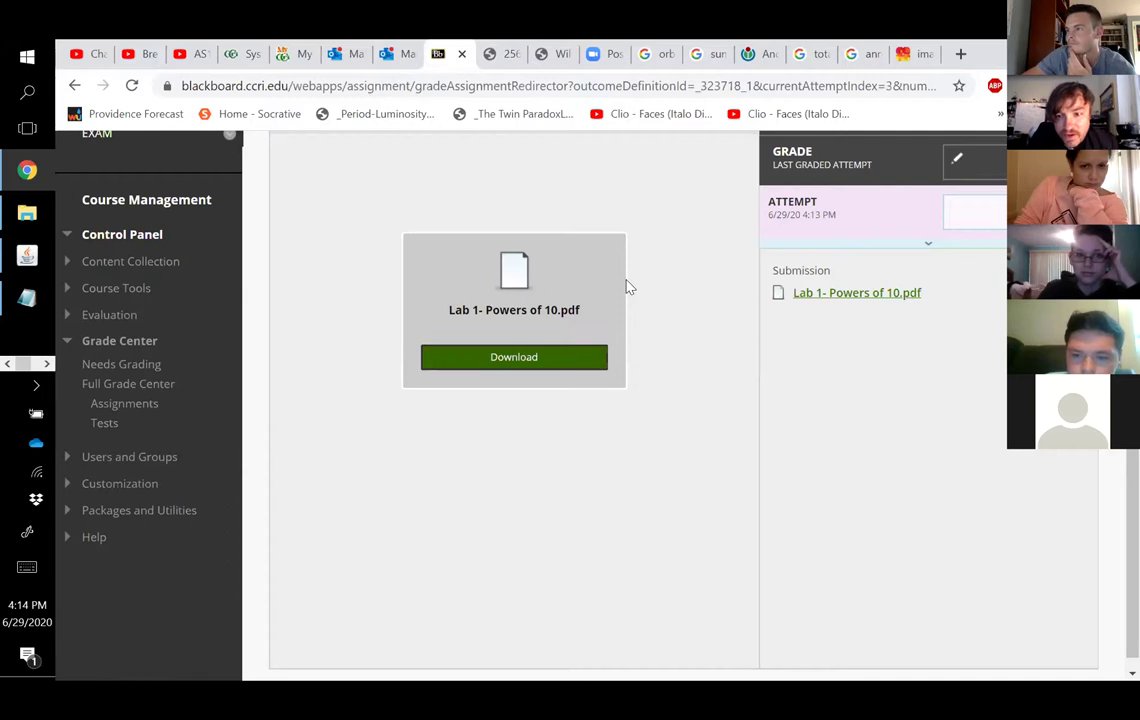
# Step: Recheck the second student's attempt with the IMG_3547.JPG attachment, returning to the third student's attempt
pyautogui.click(74, 85)
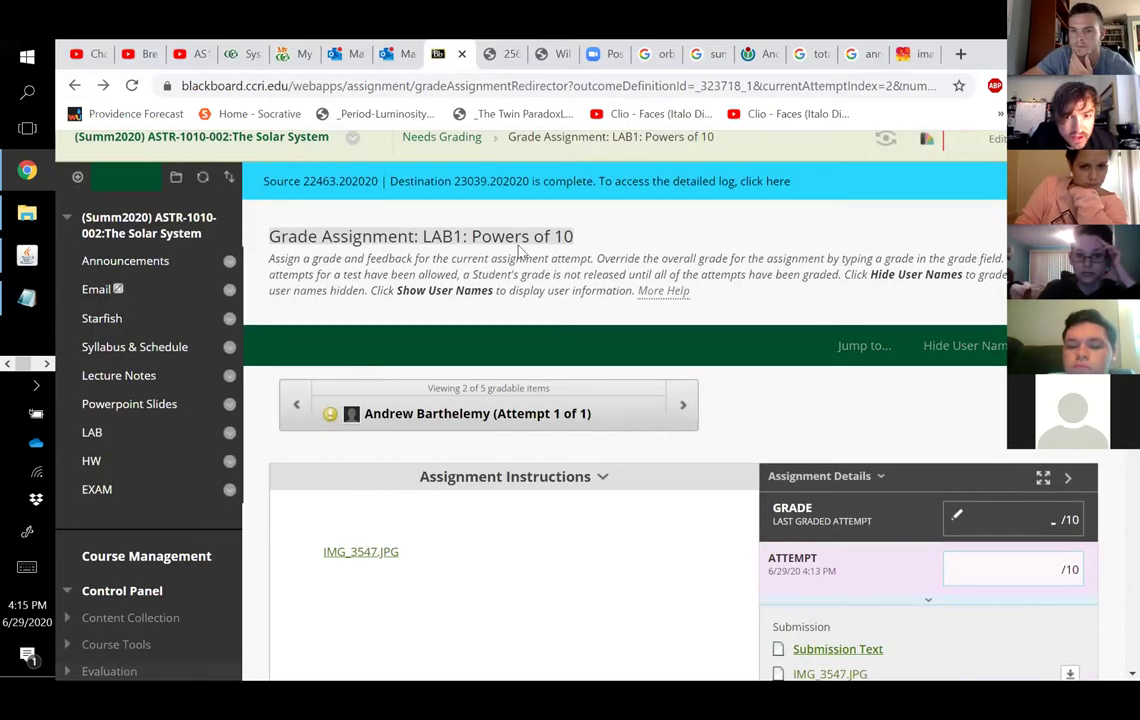
pyautogui.scroll(-3, 519, 252)
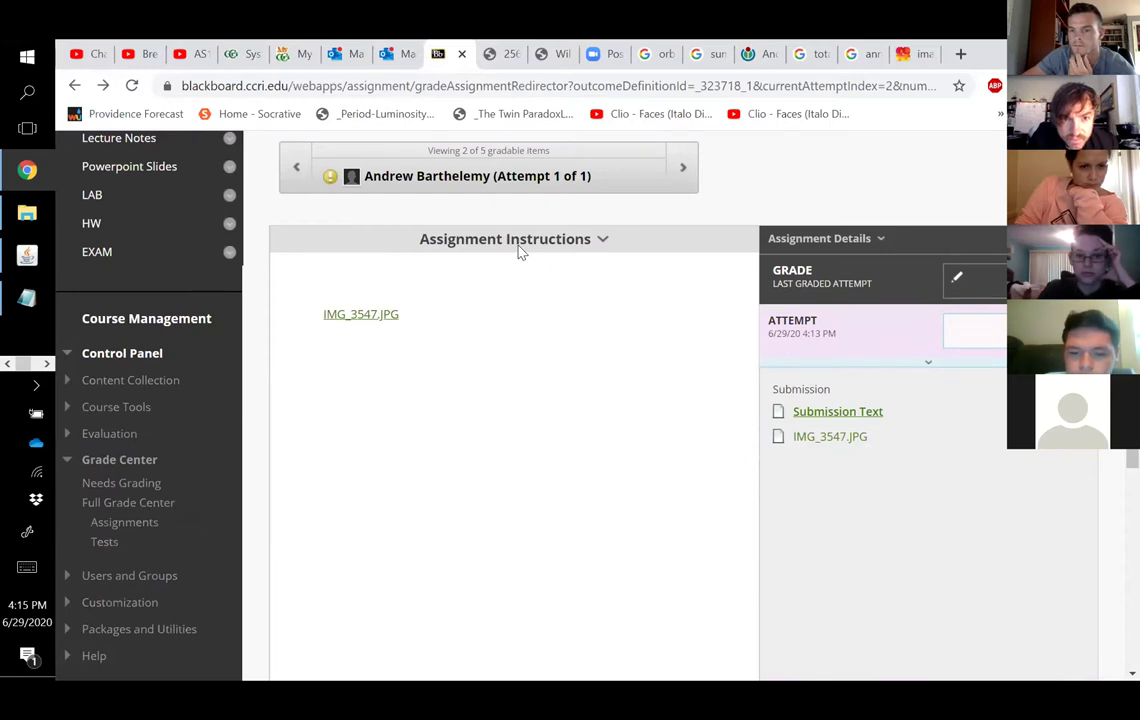
pyautogui.hotkey('alt', 'Right')
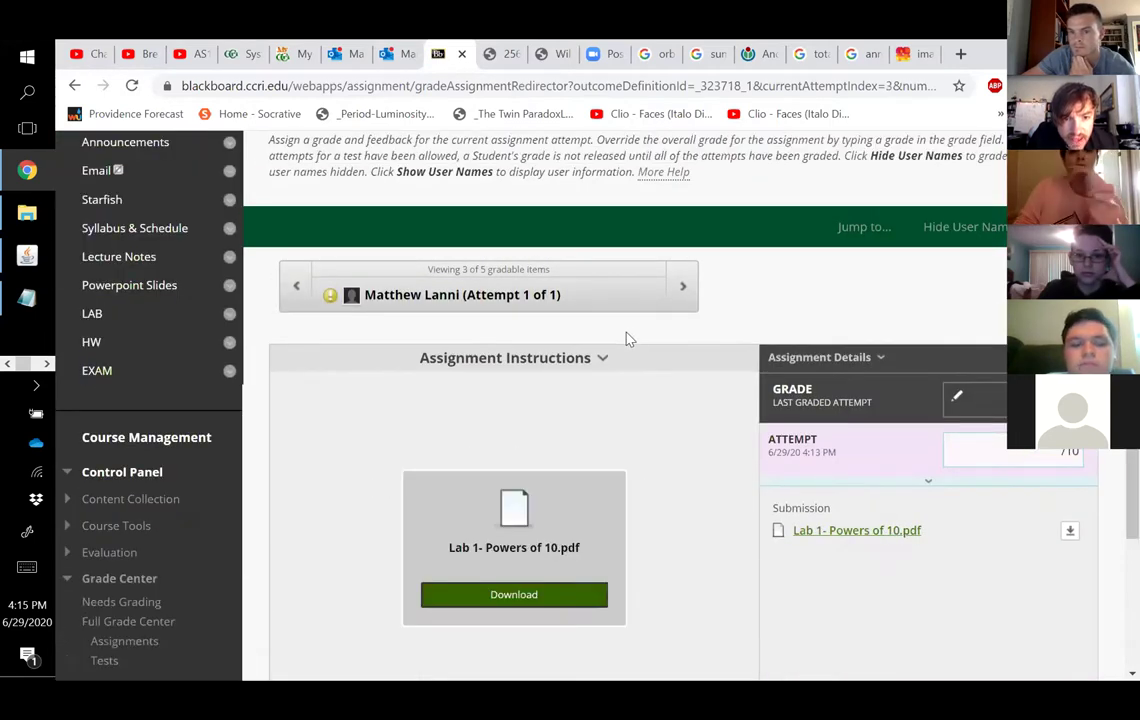
# Step: Advance to the fourth student's attempt and view the submitted file 20200629_161319.jpg
pyautogui.click(681, 292)
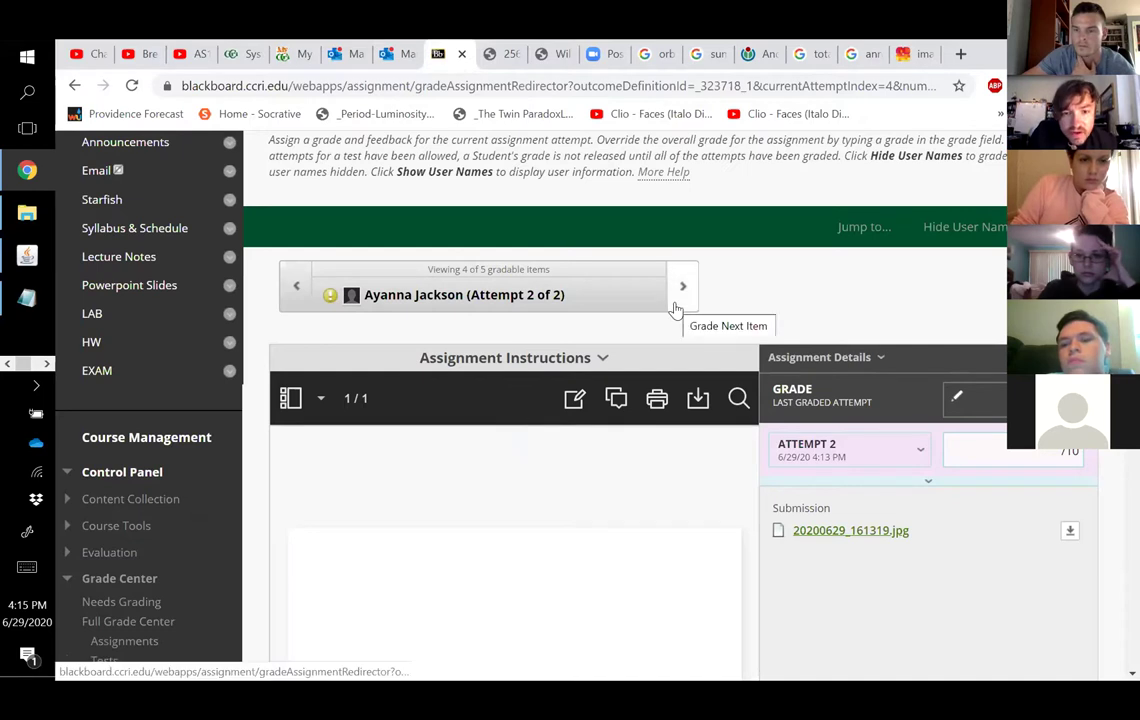
pyautogui.scroll(-4, 603, 412)
pyautogui.scroll(1, 606, 405)
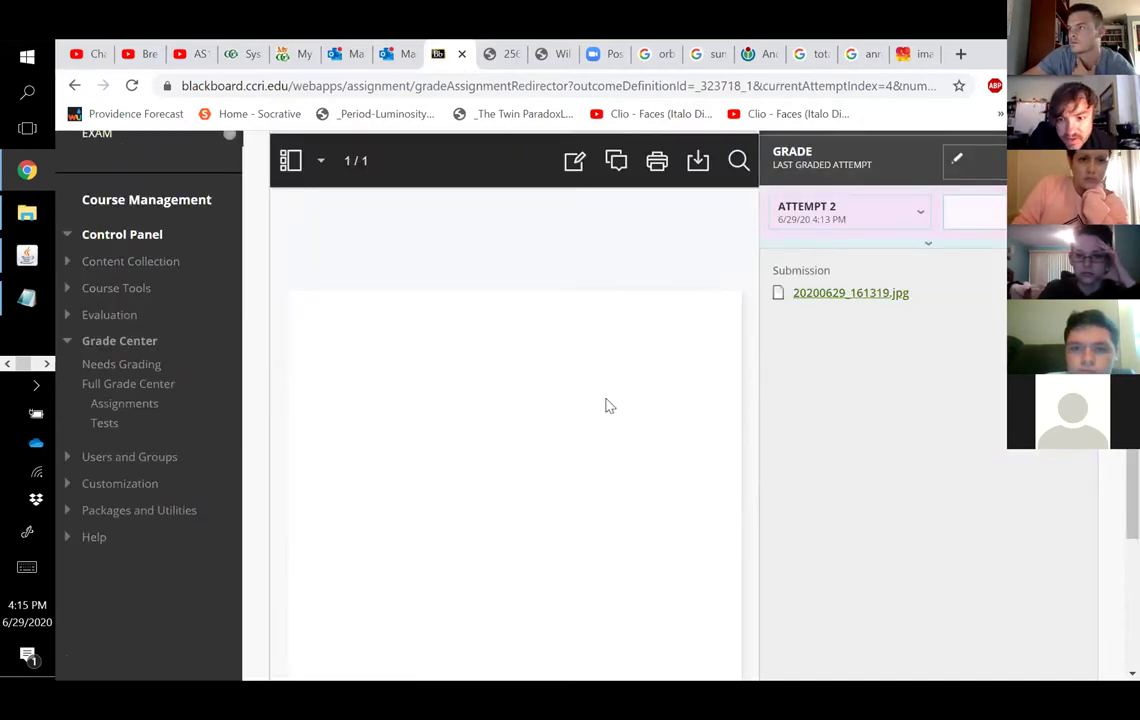
pyautogui.scroll(-2, 597, 413)
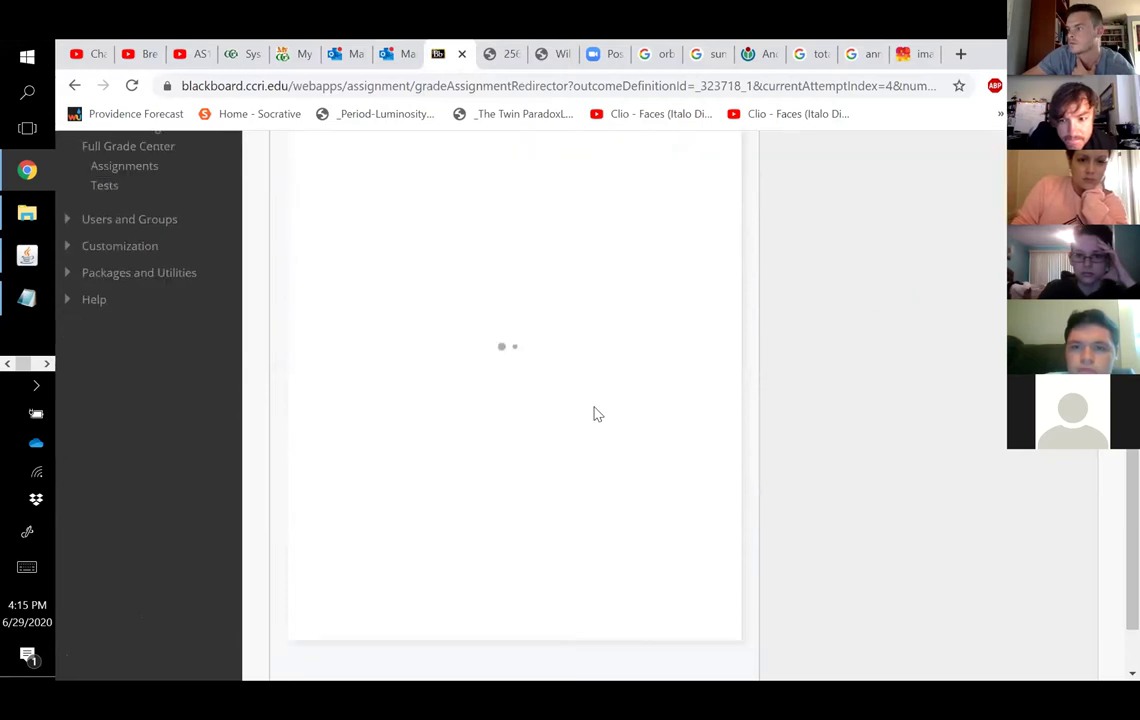
pyautogui.scroll(-1, 596, 412)
pyautogui.scroll(3, 595, 410)
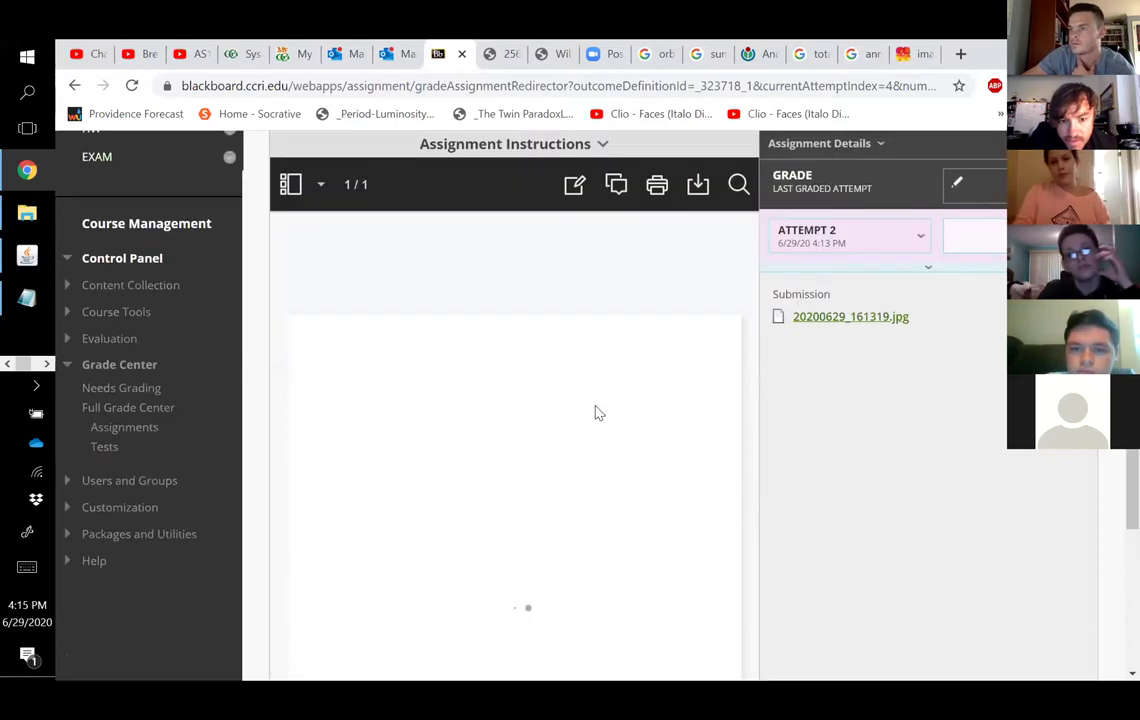
pyautogui.scroll(-3, 585, 407)
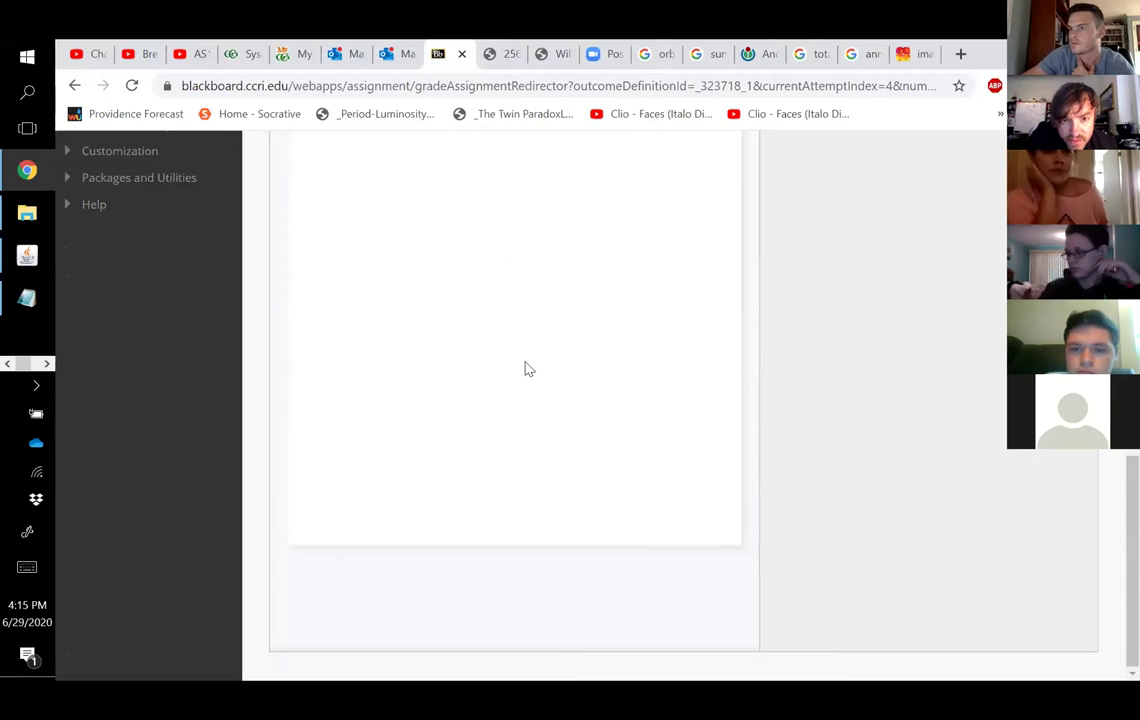
pyautogui.scroll(1, 527, 369)
pyautogui.scroll(1, 527, 369)
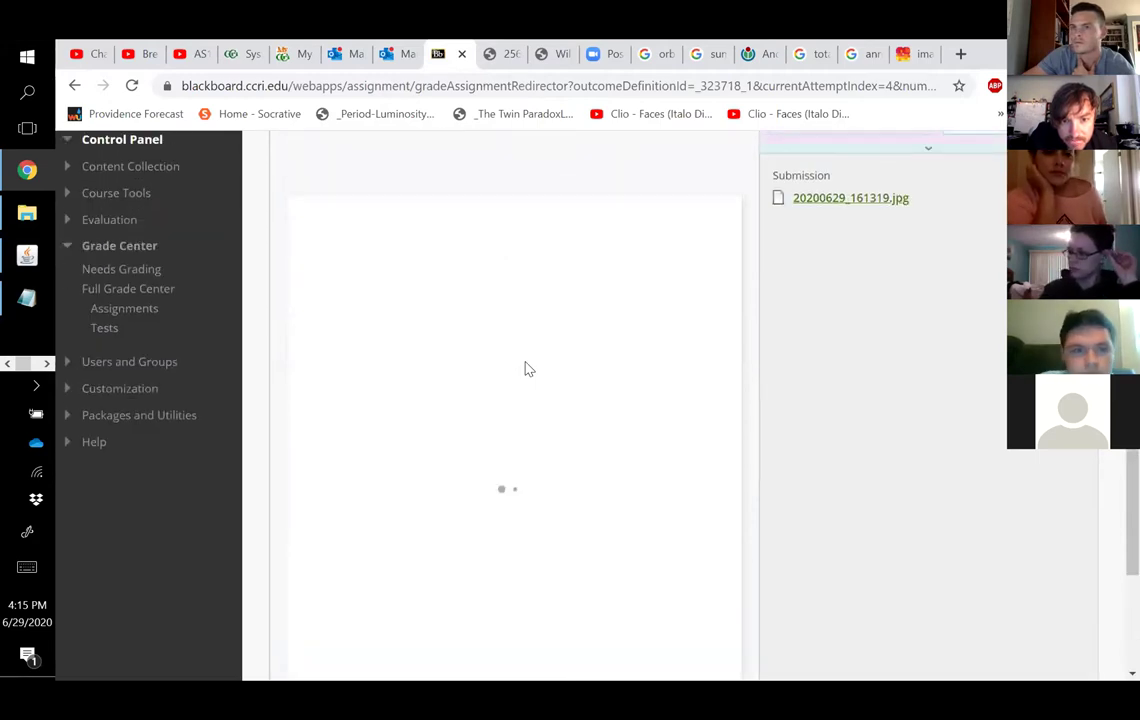
pyautogui.scroll(1, 604, 282)
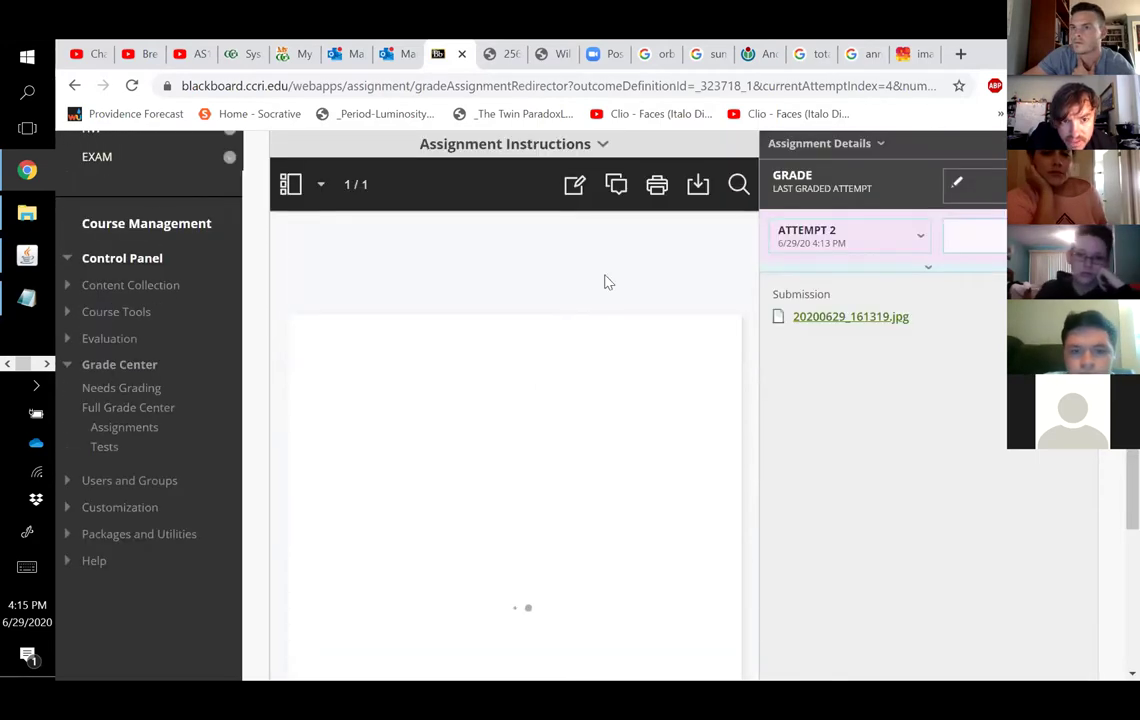
pyautogui.scroll(1, 620, 235)
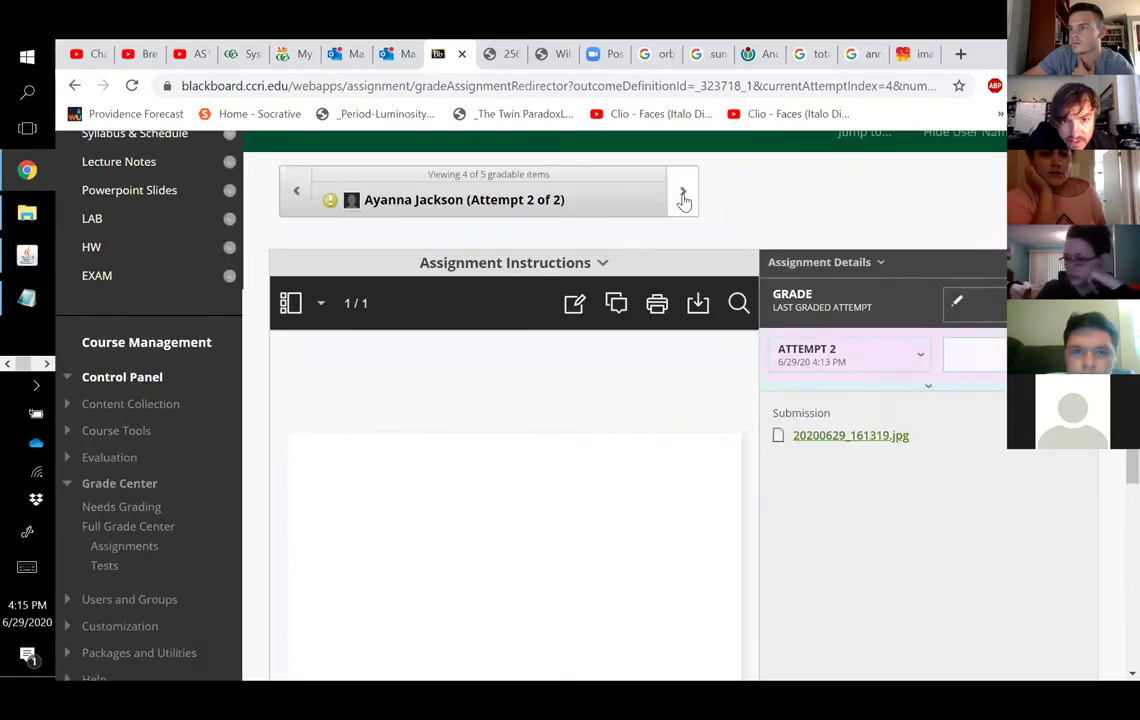
# Step: Advance to the fifth student's attempt and review the handwritten answers to problems 1 and 2 in the submitted image
pyautogui.click(683, 197)
pyautogui.scroll(-2, 631, 344)
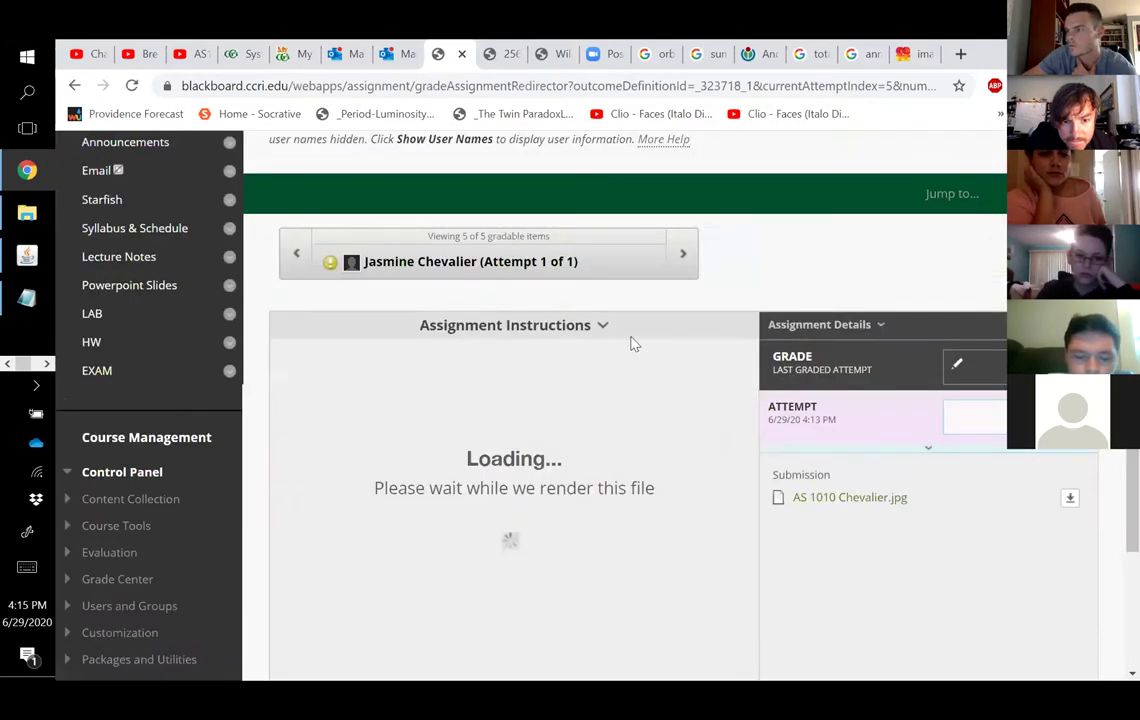
pyautogui.scroll(-1, 626, 350)
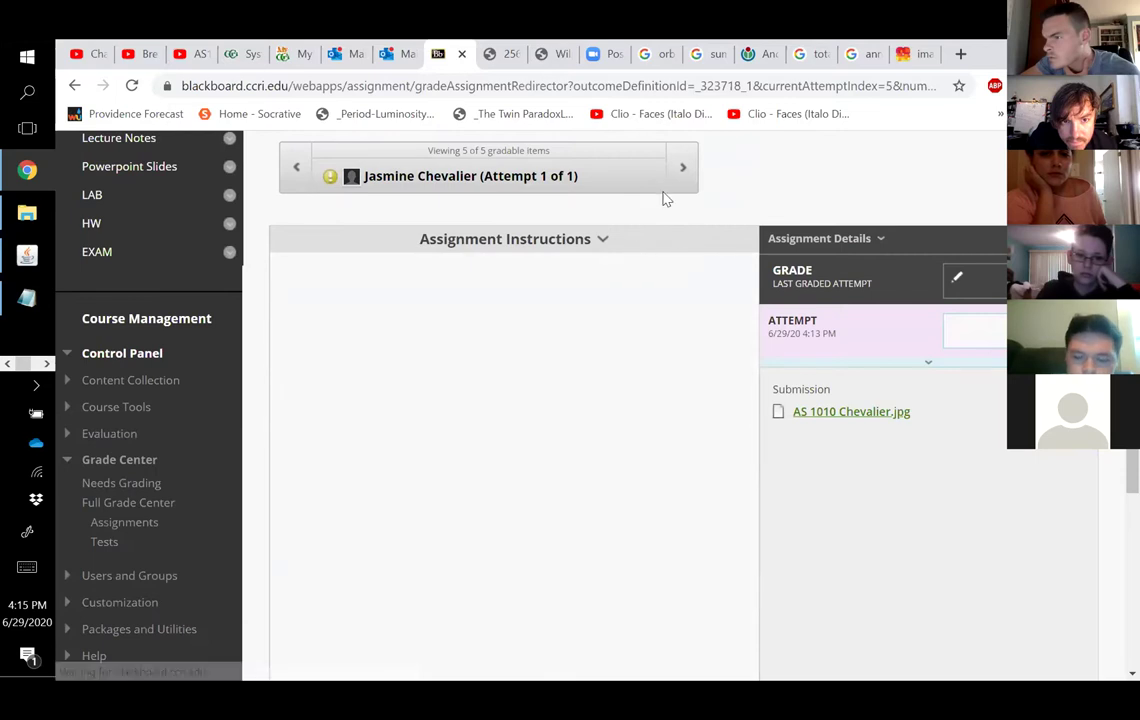
pyautogui.scroll(-1, 553, 362)
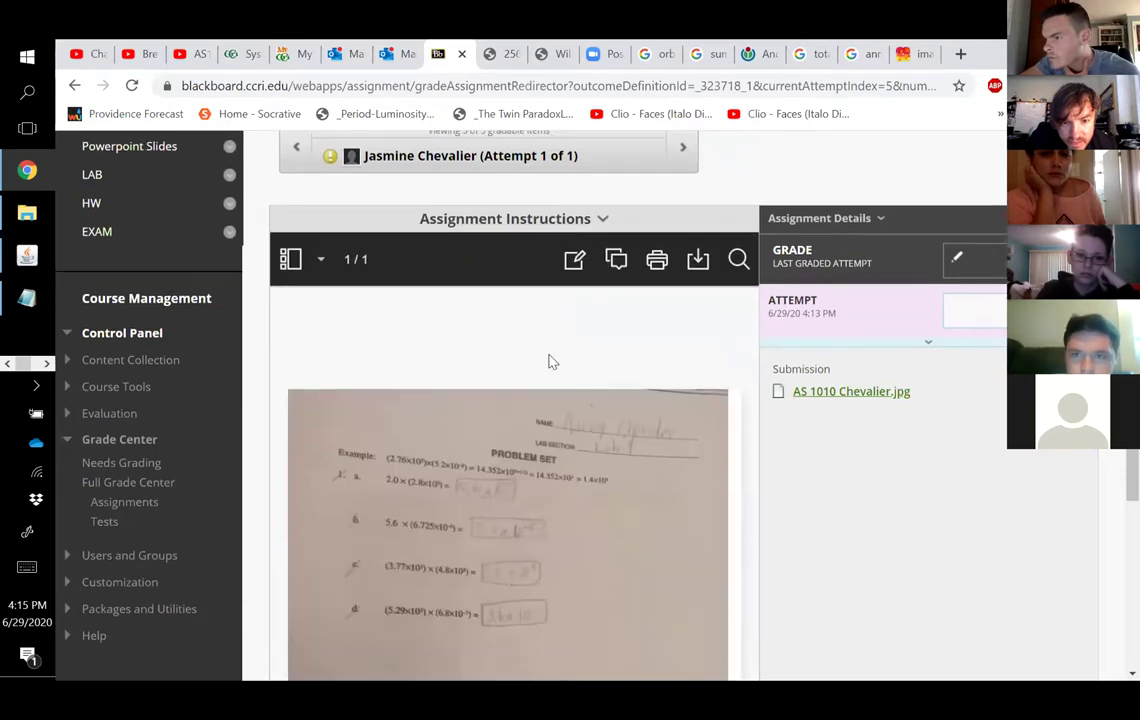
pyautogui.scroll(-1, 553, 362)
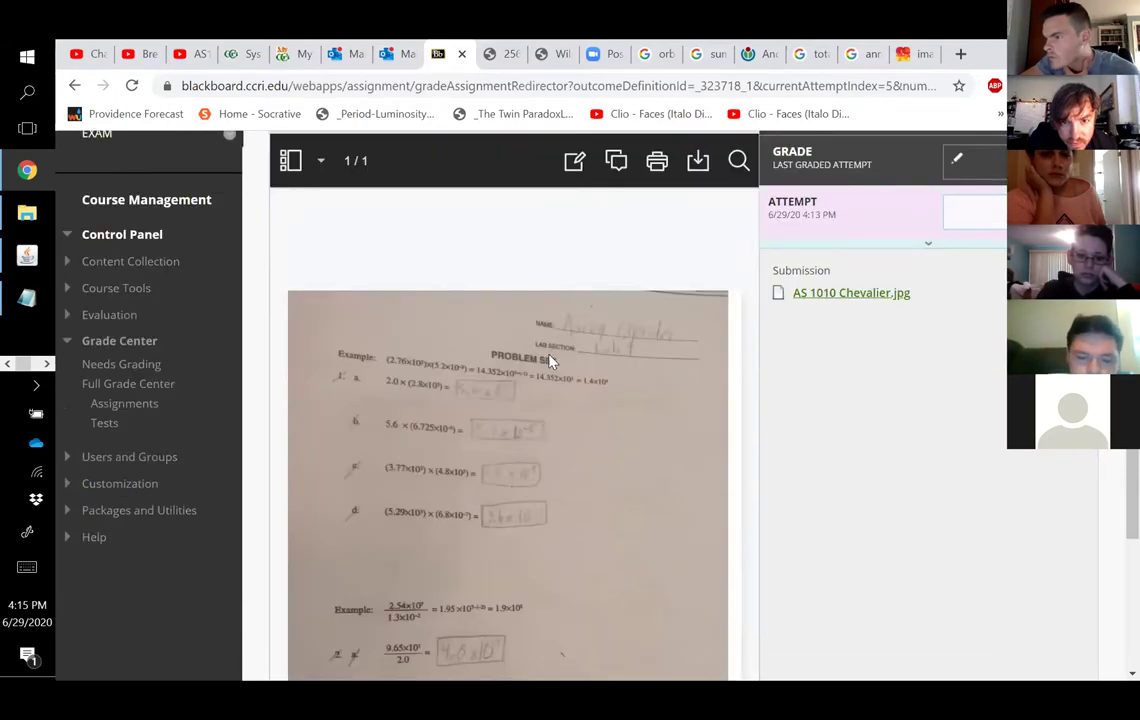
pyautogui.scroll(1, 548, 360)
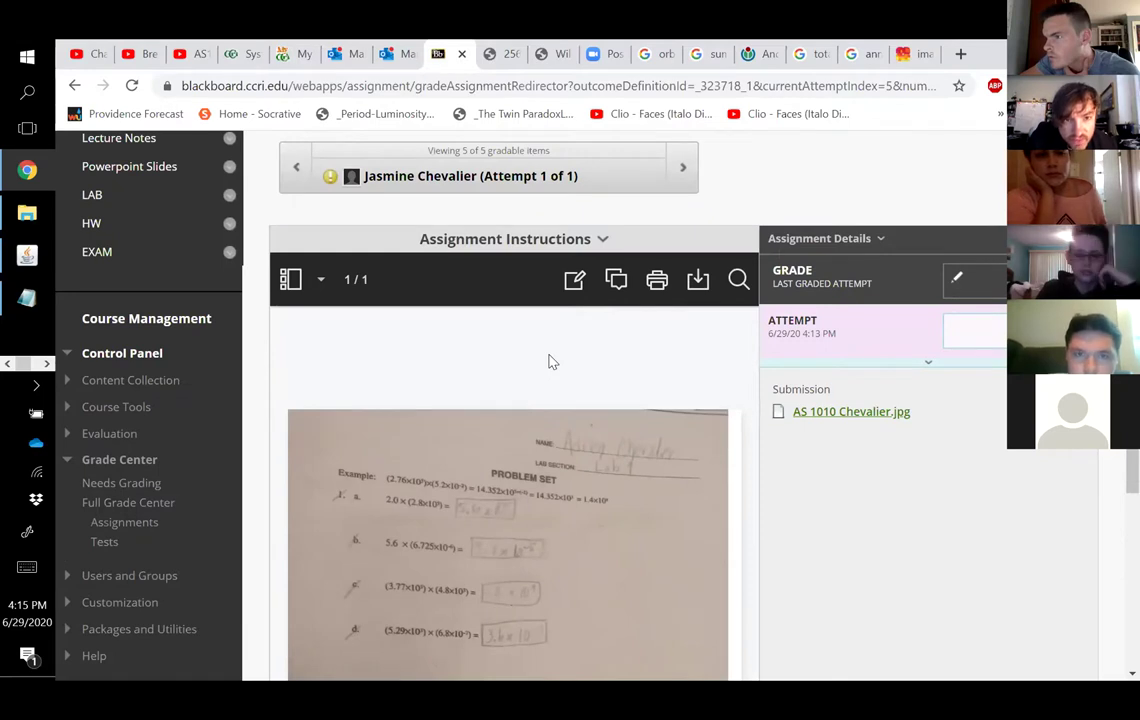
pyautogui.scroll(-1, 573, 455)
pyautogui.scroll(-3, 575, 438)
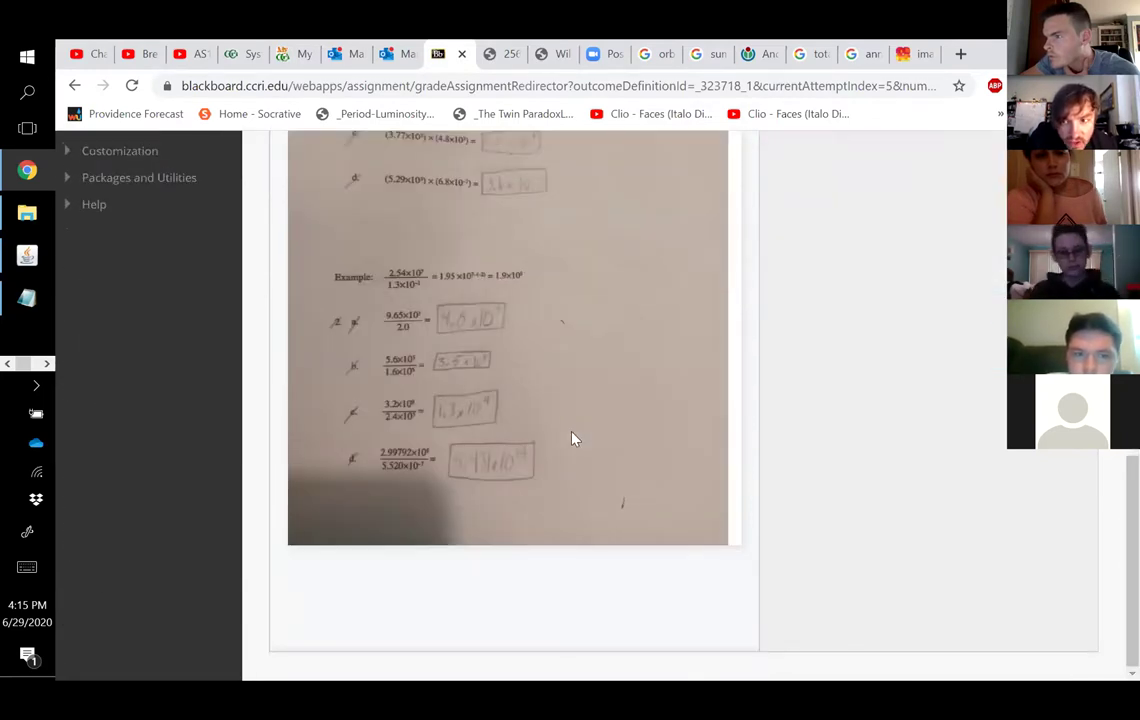
pyautogui.scroll(1, 575, 438)
pyautogui.scroll(3, 560, 355)
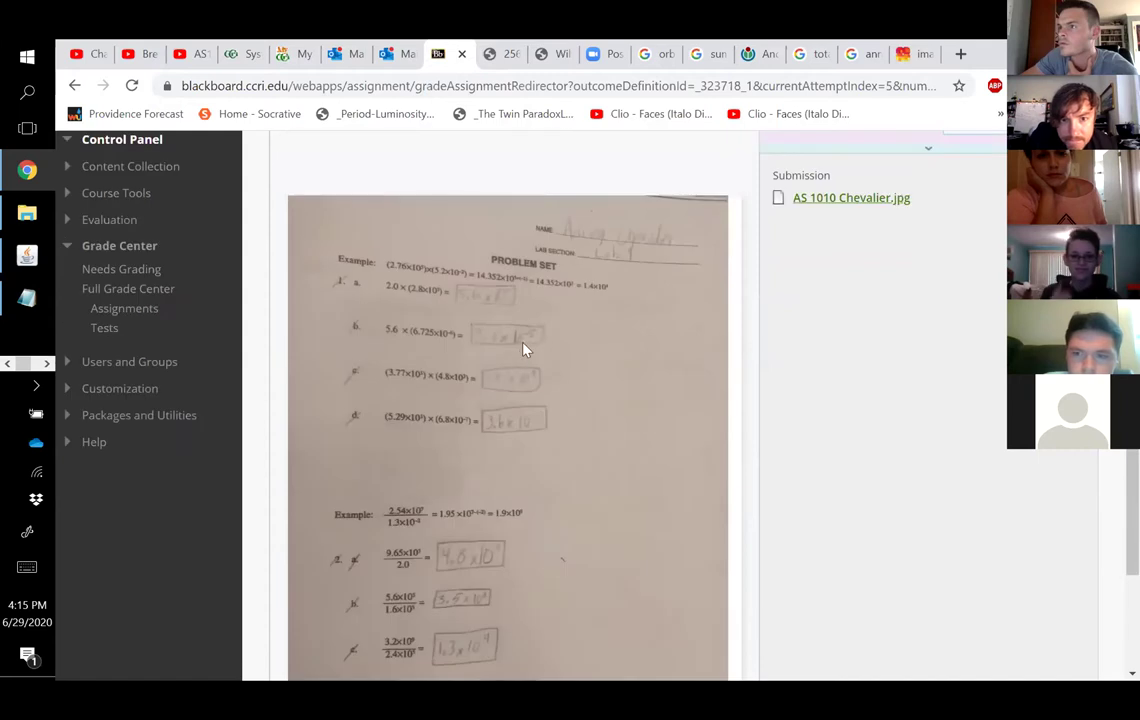
pyautogui.scroll(4, 603, 274)
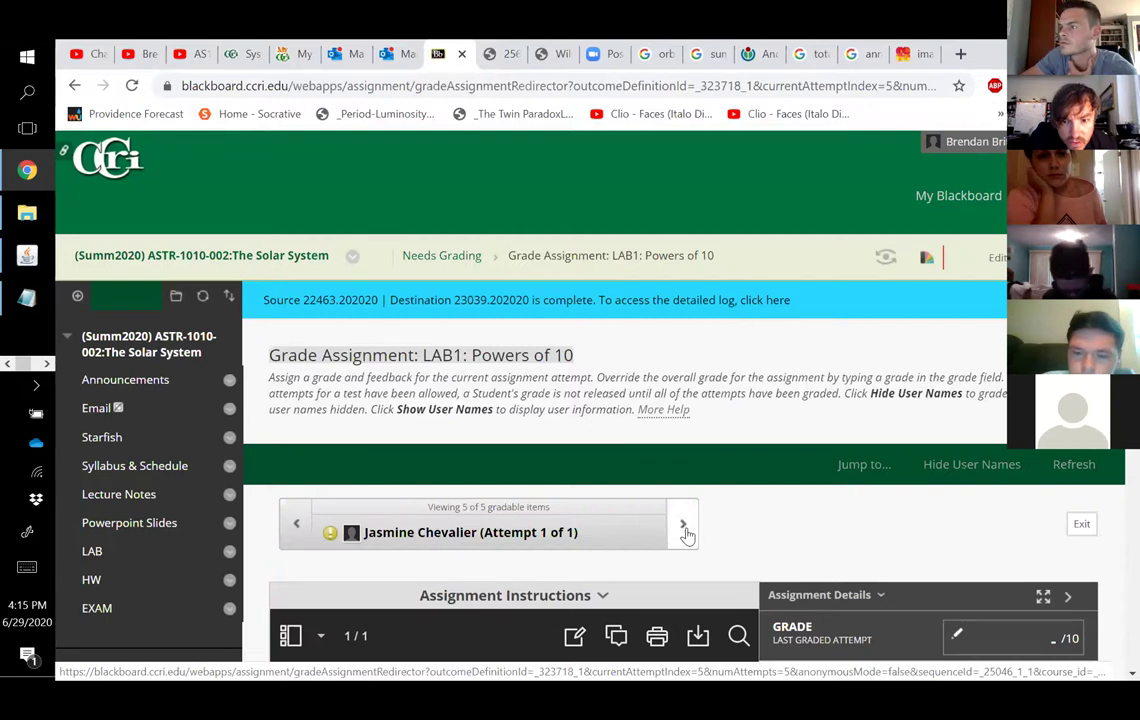
# Step: Go back to the fourth student's attempt, review the answers in 20200629_161319.jpg, and return to the fifth student's attempt
pyautogui.click(292, 526)
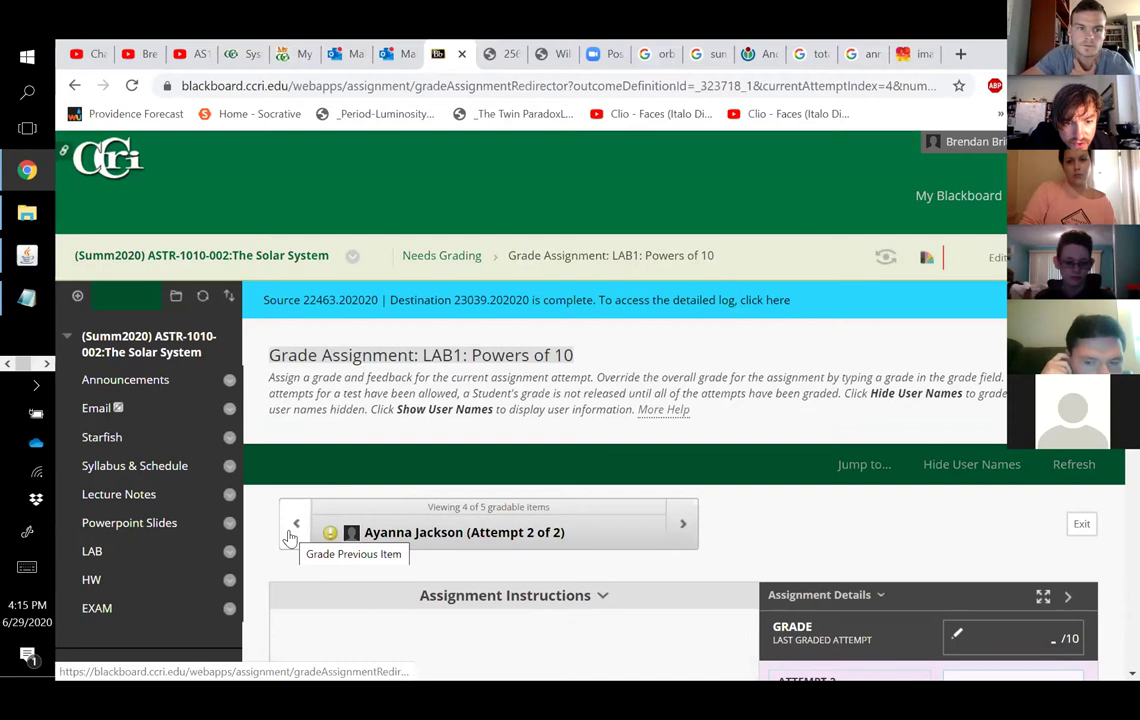
pyautogui.scroll(-8, 295, 533)
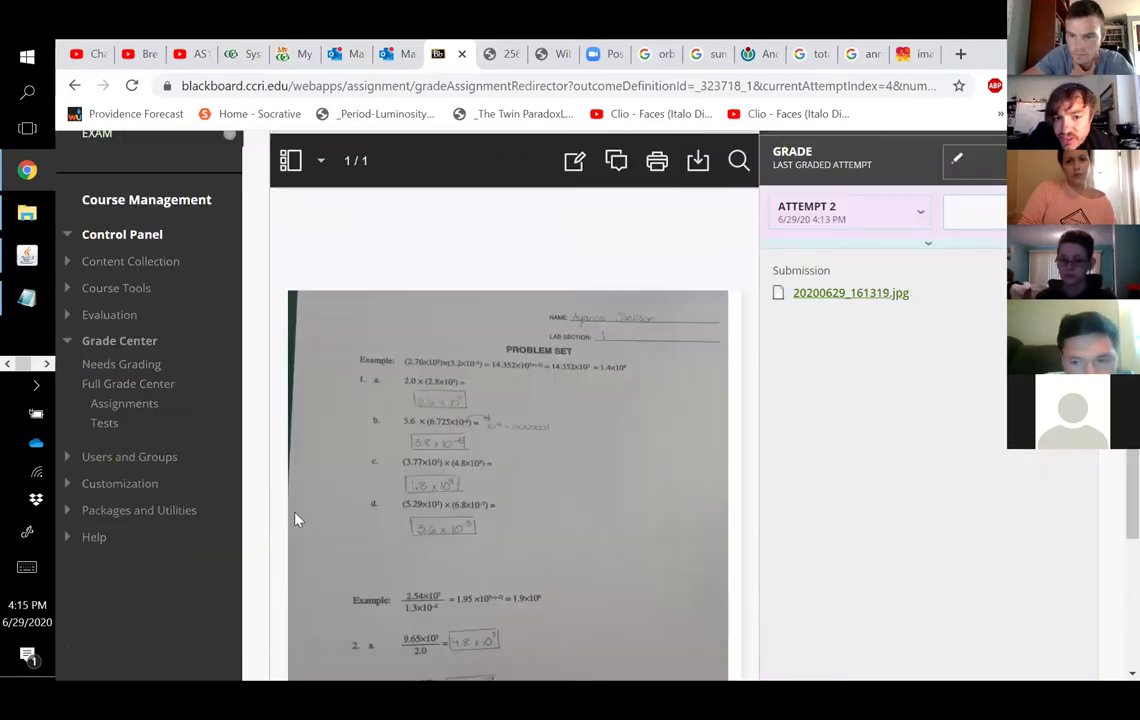
pyautogui.scroll(-2, 480, 426)
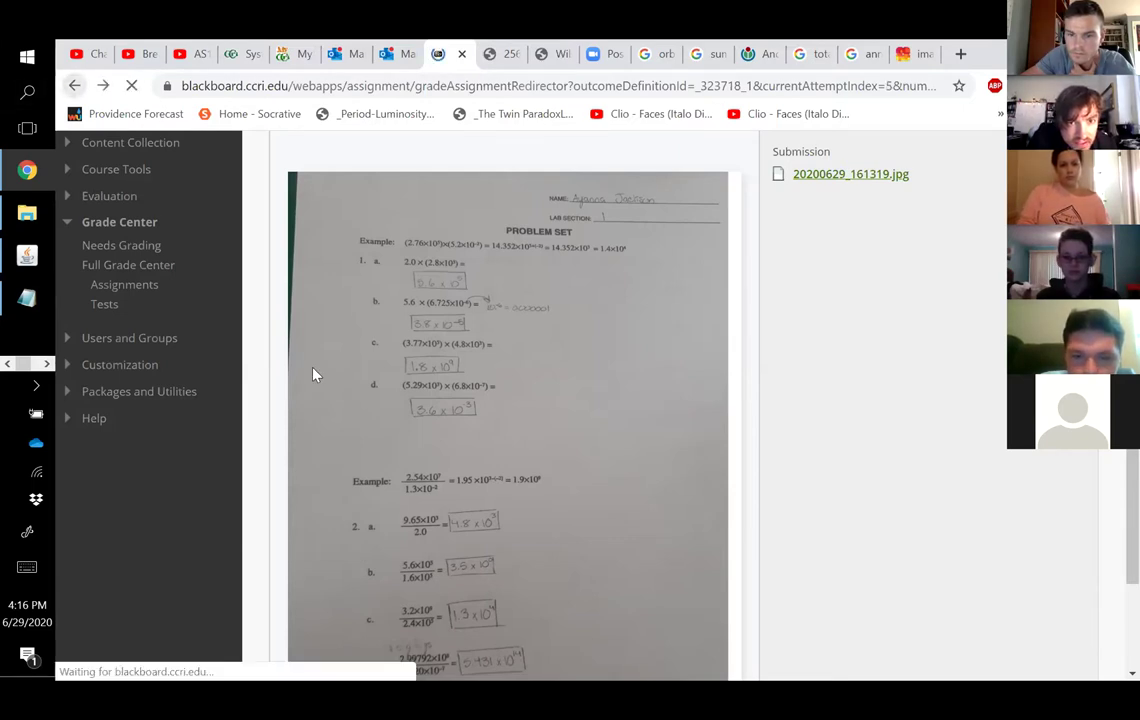
pyautogui.scroll(-4, 368, 447)
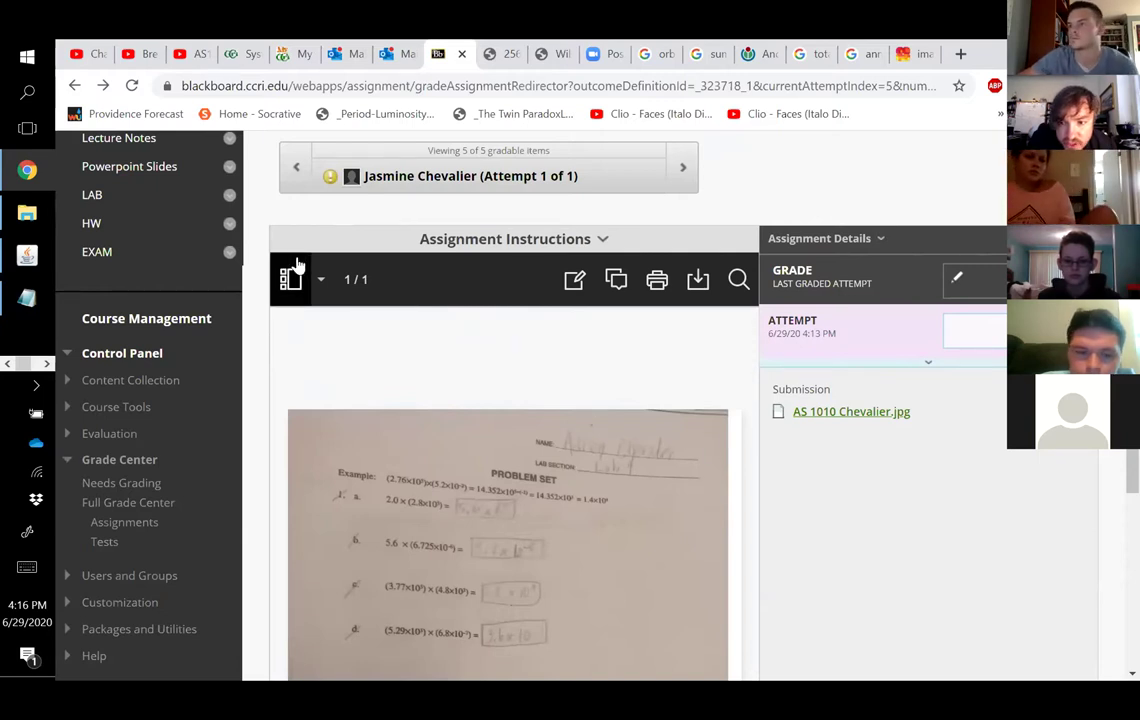
# Step: Open the course's Needs Grading list and look over the submissions awaiting grading
pyautogui.scroll(3, 298, 266)
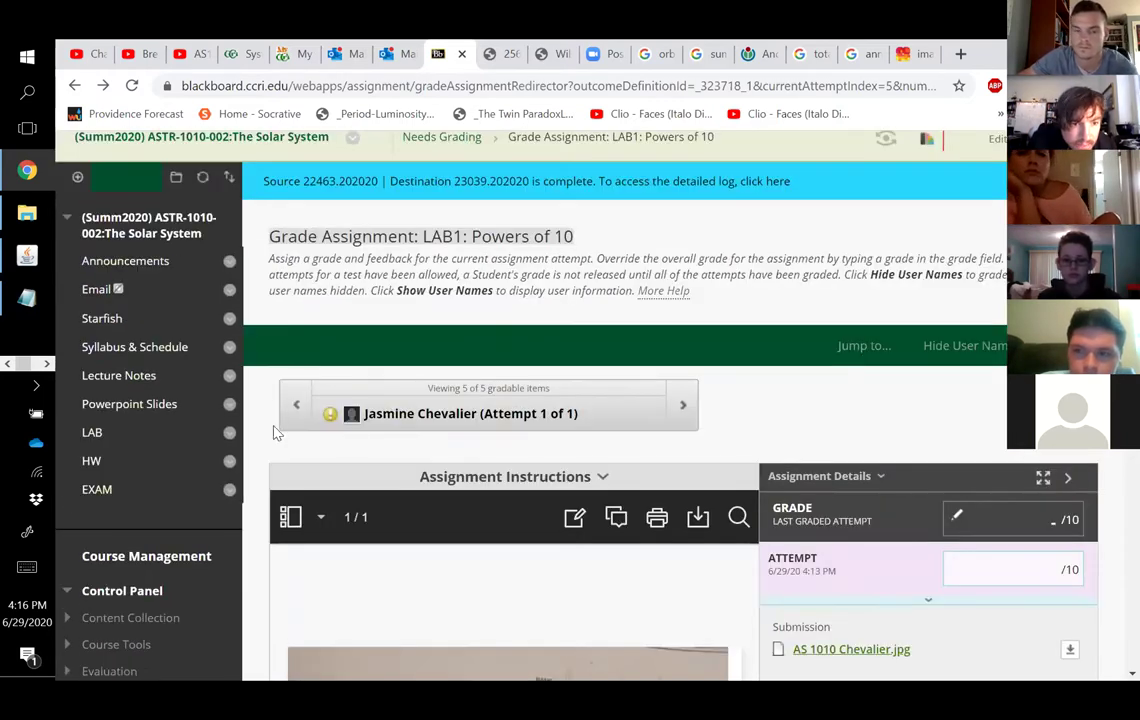
pyautogui.scroll(-7, 200, 400)
pyautogui.click(113, 288)
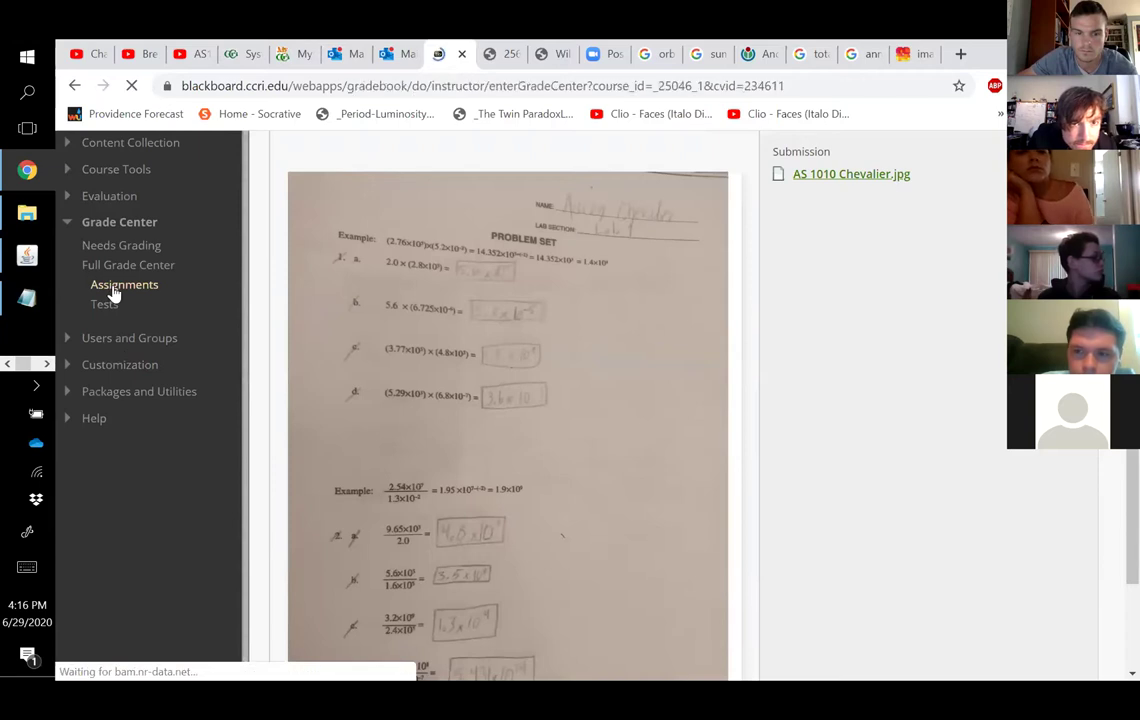
pyautogui.scroll(-3, 448, 377)
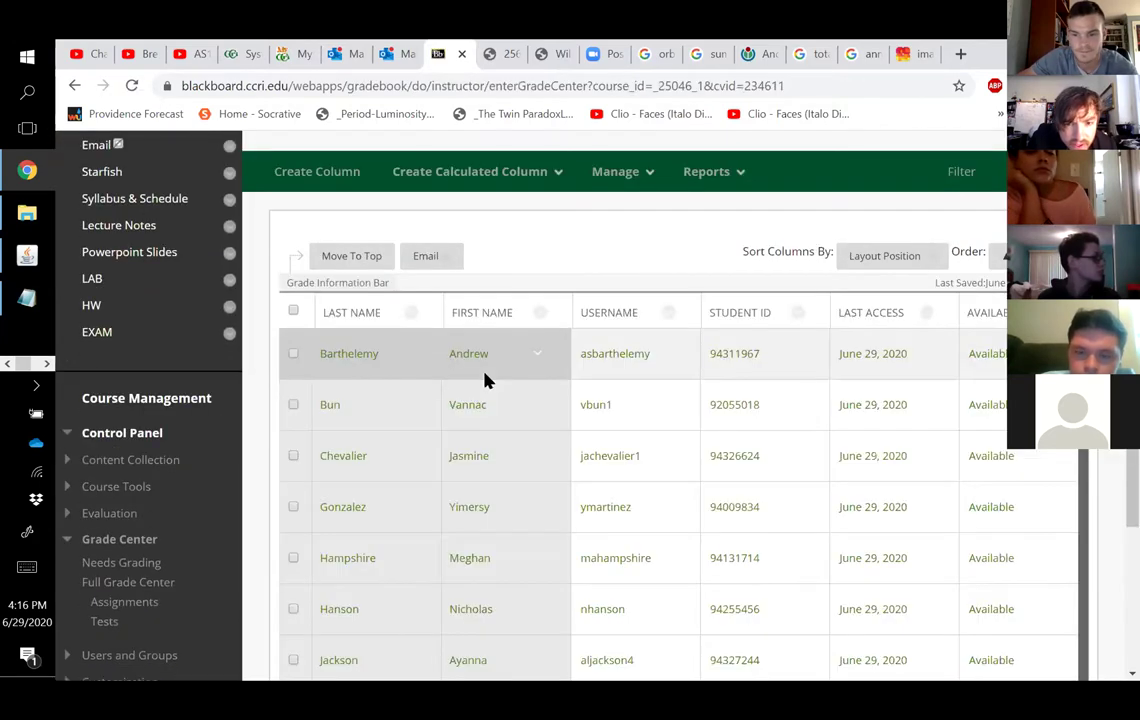
pyautogui.click(116, 566)
pyautogui.scroll(-4, 315, 503)
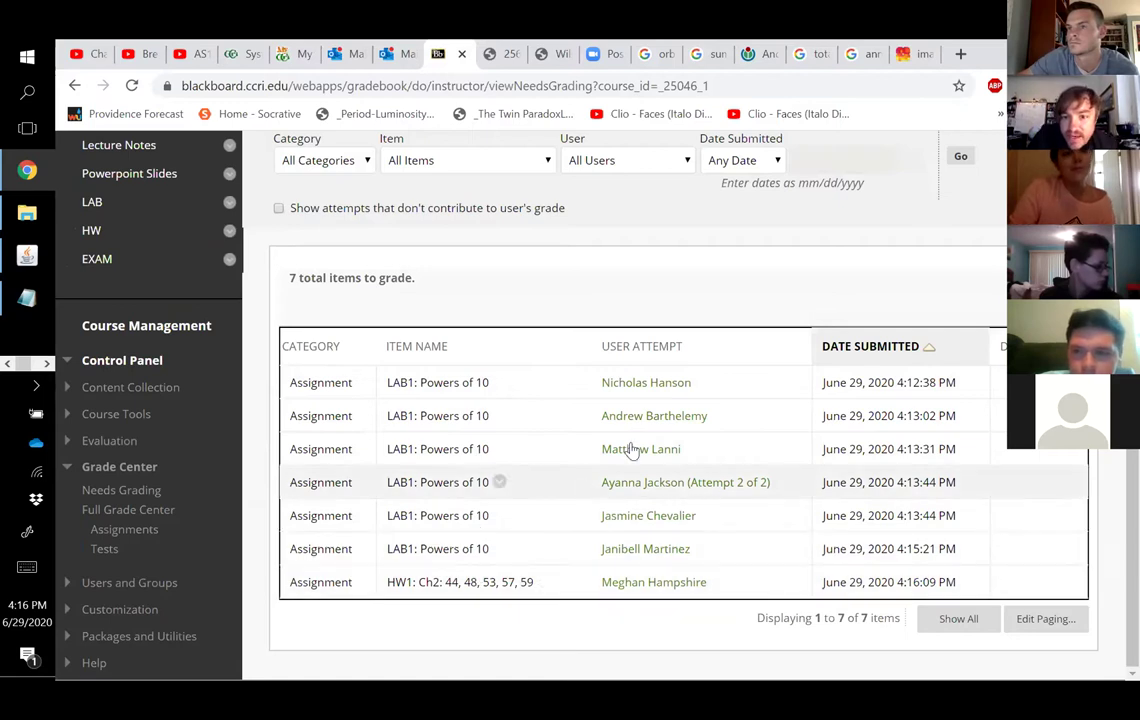
# Step: Open the HW1: Ch2: 44, 48, 53, 57, 59 item for grading and review the handwritten work in Test.JPG
pyautogui.moveTo(395, 582); pyautogui.dragTo(551, 585)
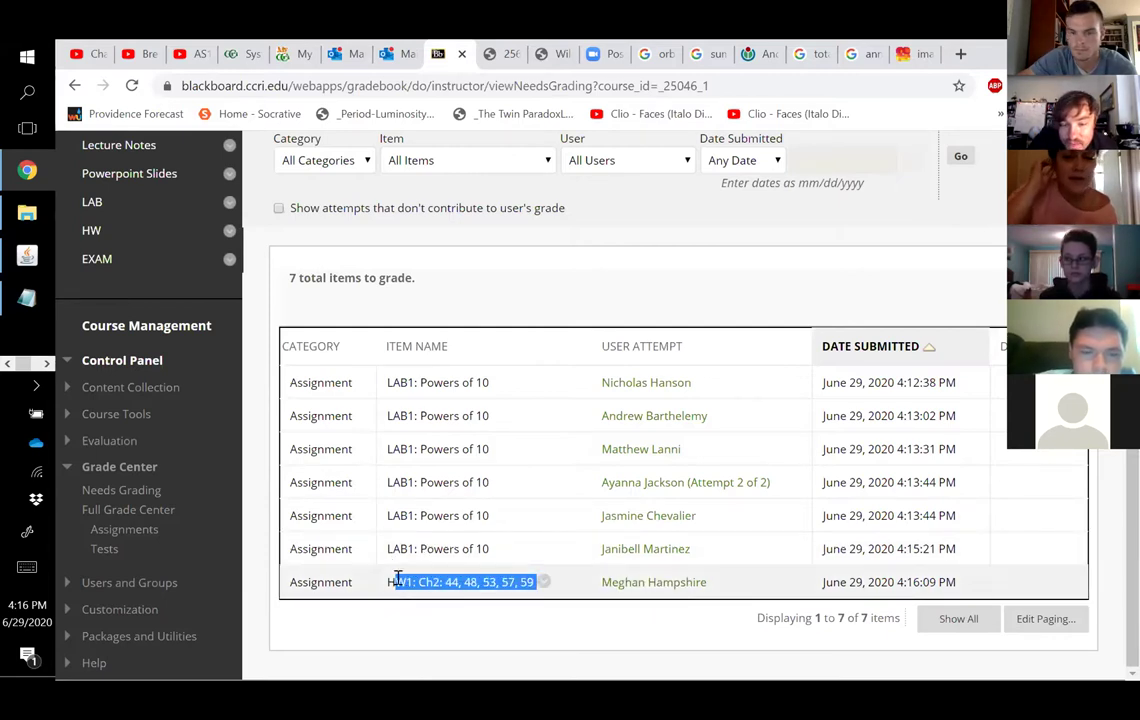
pyautogui.click(544, 582)
pyautogui.click(587, 533)
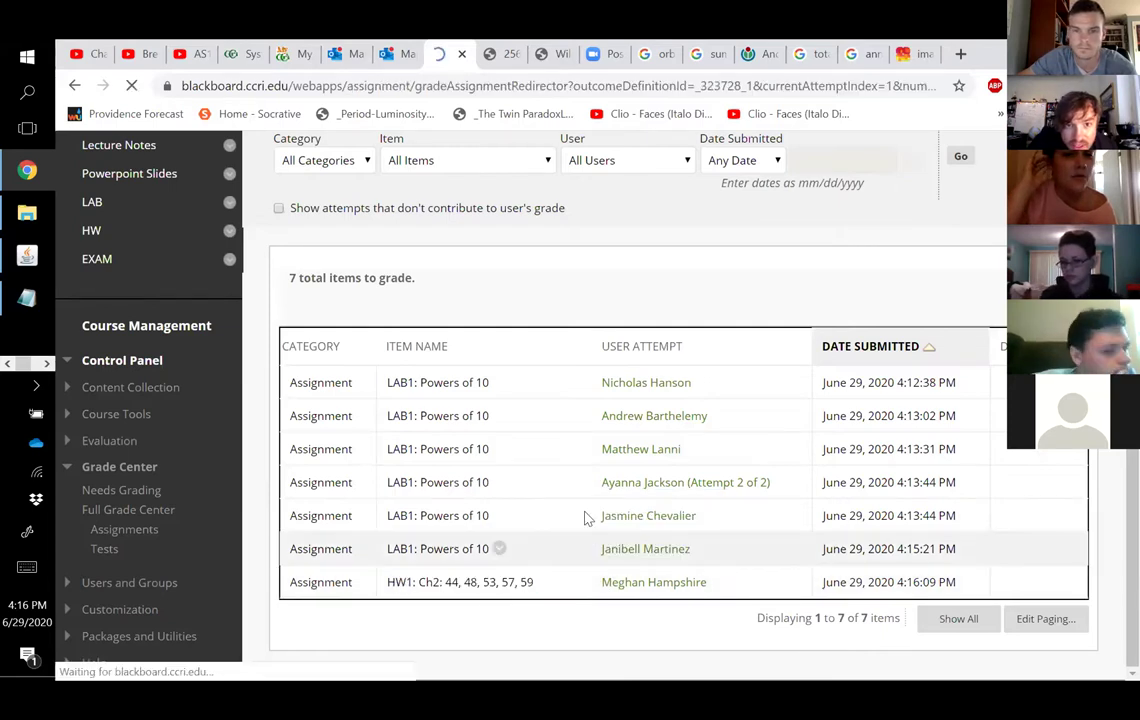
pyautogui.scroll(-5, 476, 564)
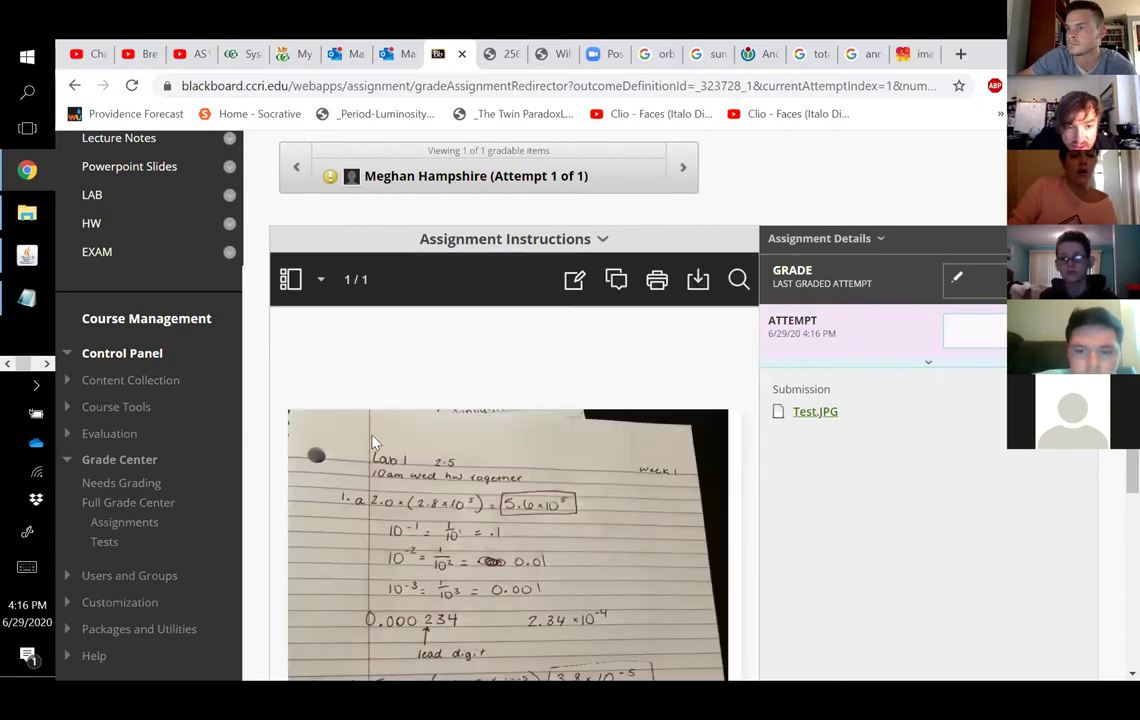
pyautogui.scroll(-2, 378, 455)
pyautogui.scroll(-4, 378, 455)
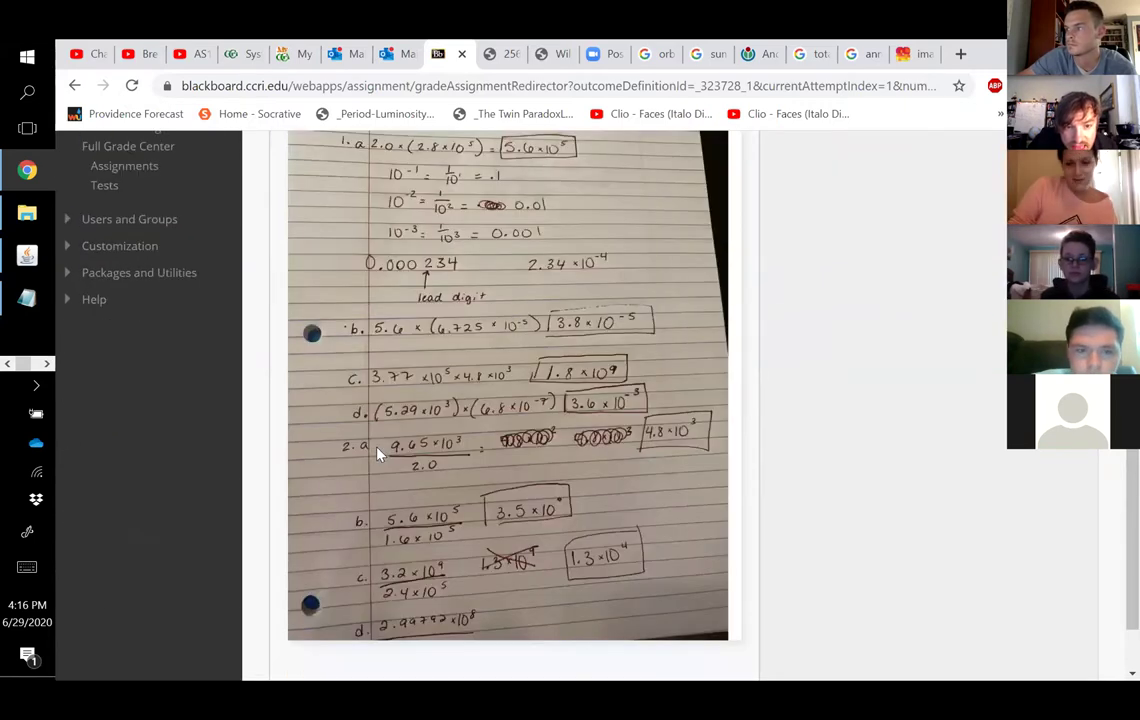
pyautogui.scroll(4, 378, 455)
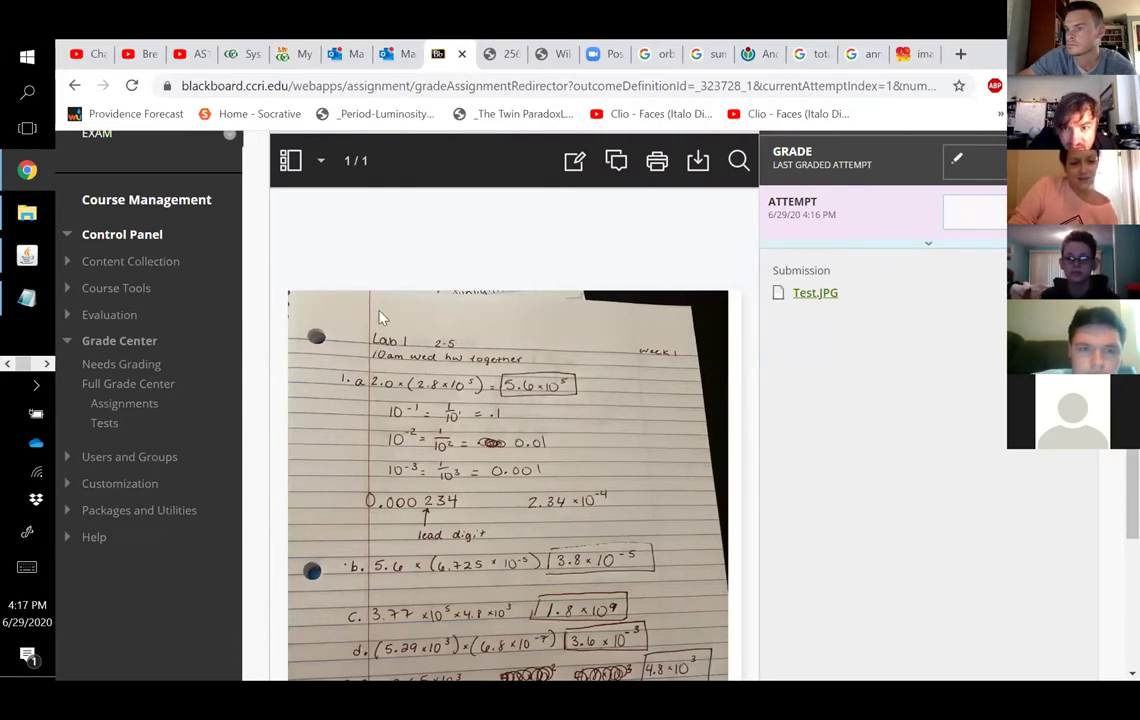
# Step: Return to the Needs Grading list and highlight the HW1: Ch2: 44, 48, 53, 57, 59 item name
pyautogui.click(228, 250)
pyautogui.scroll(-2, 480, 480)
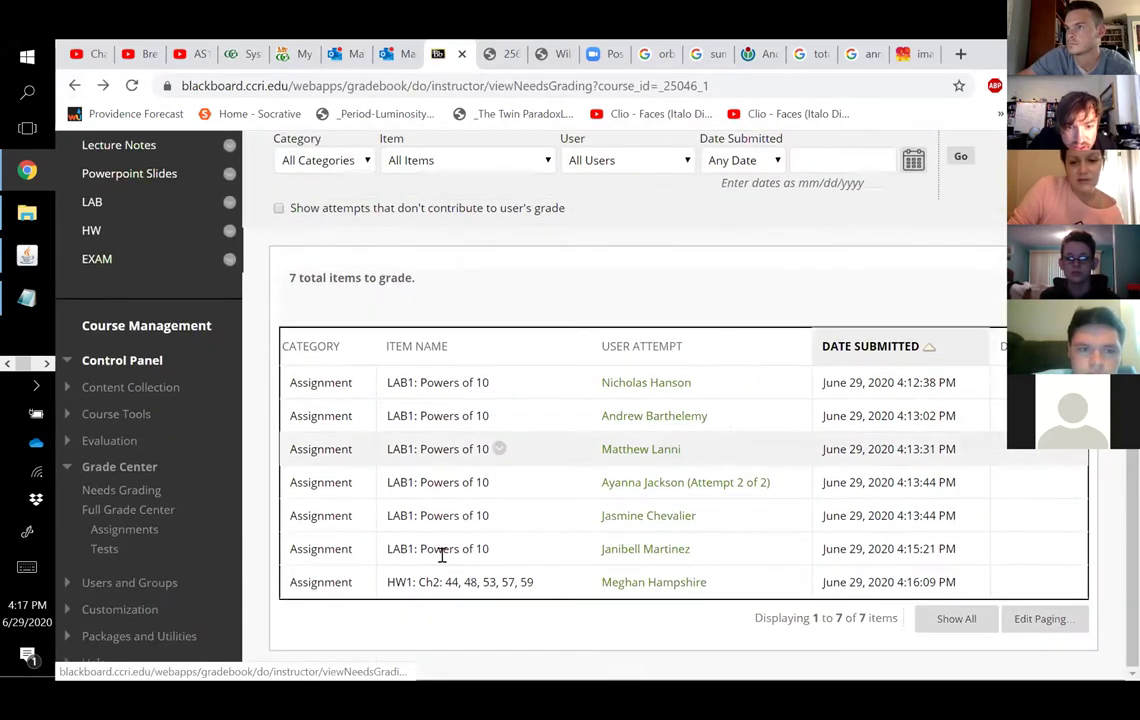
pyautogui.moveTo(389, 585); pyautogui.dragTo(565, 585)
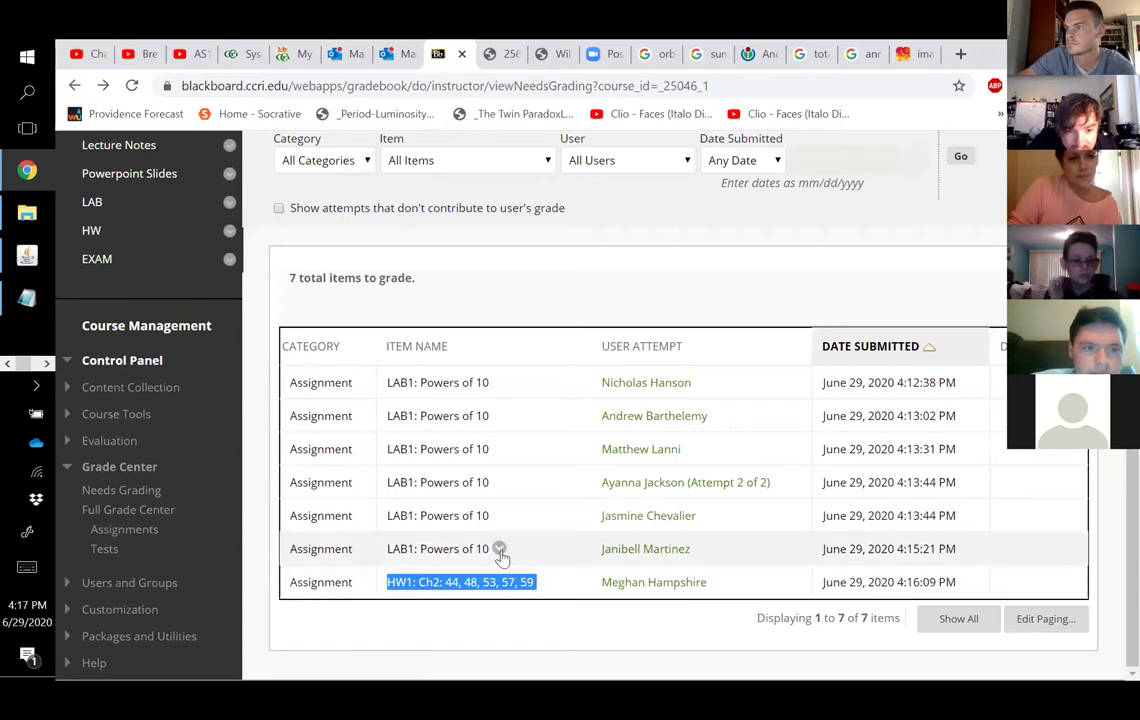
# Step: Open LAB1: Powers of 10 with Grade All Users and review the sixth student's answers in IMG_8440.JPG
pyautogui.click(500, 550)
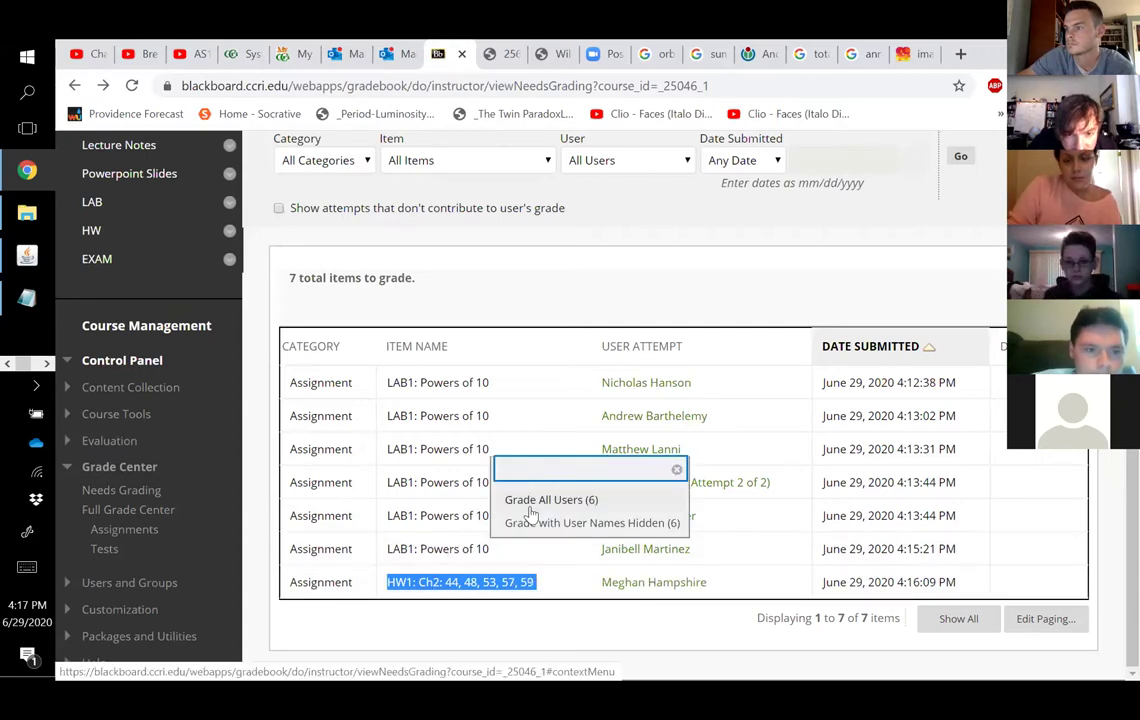
pyautogui.click(515, 499)
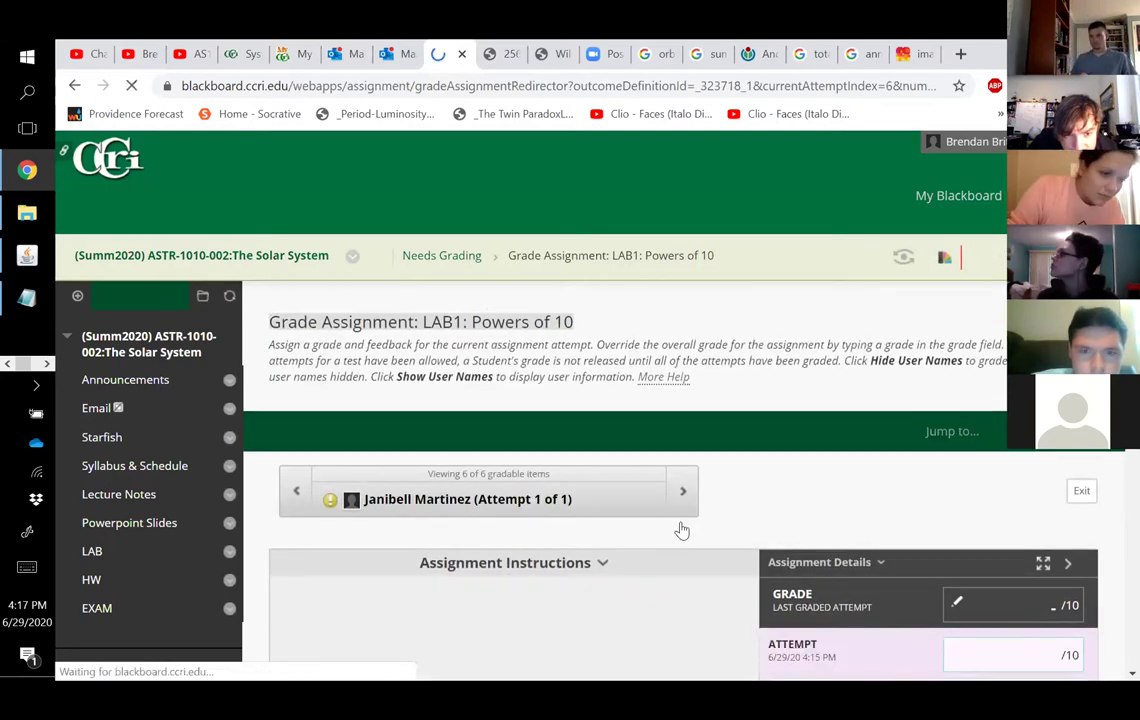
pyautogui.scroll(-3, 636, 542)
pyautogui.scroll(-2, 641, 545)
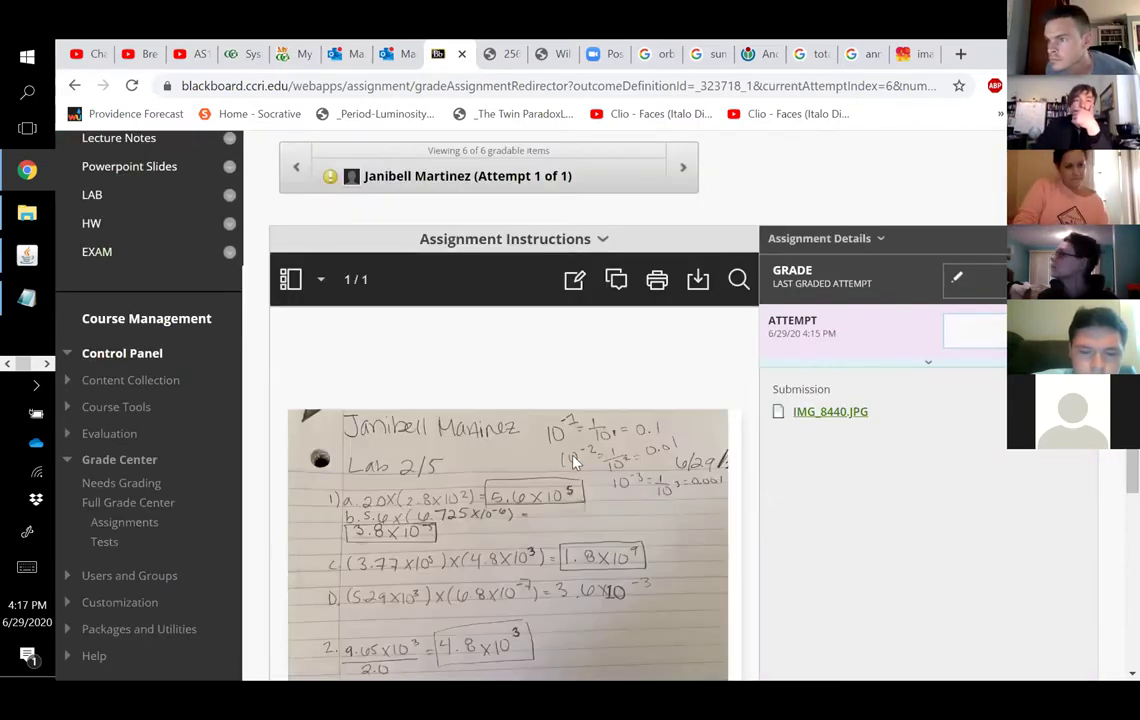
pyautogui.scroll(-5, 565, 461)
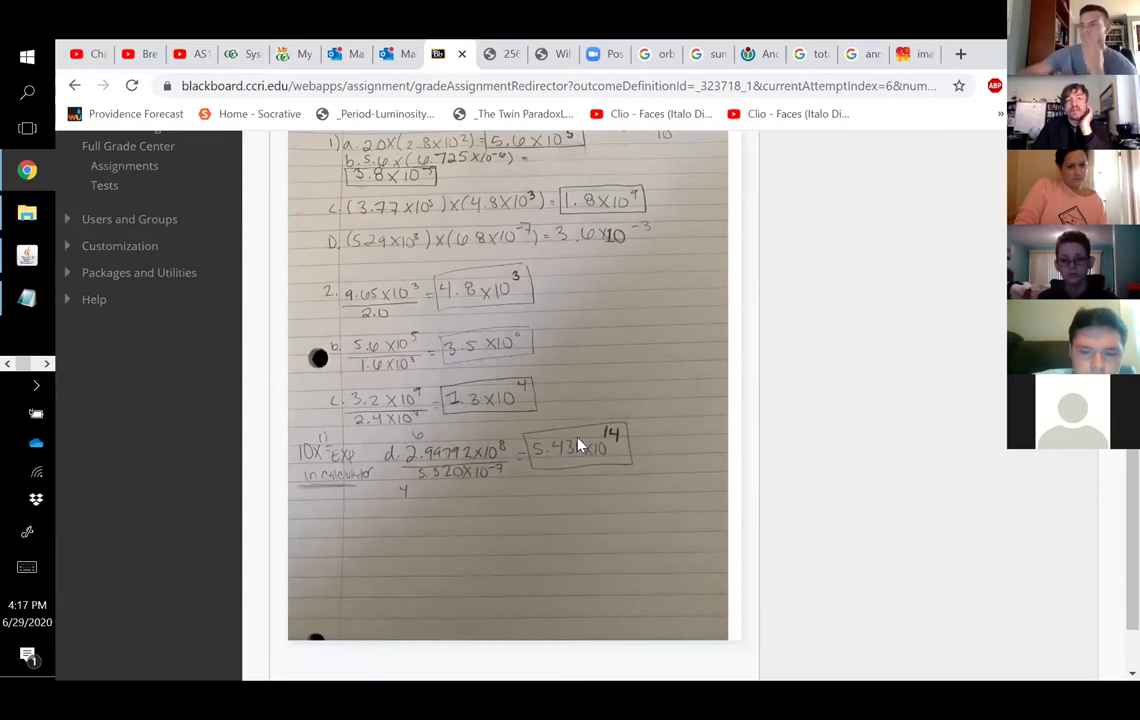
# Step: Go back through the LAB1: Powers of 10 submissions to the third gradable item and check its attached file, Lab 1- Powers of 10.pdf
pyautogui.scroll(3, 578, 445)
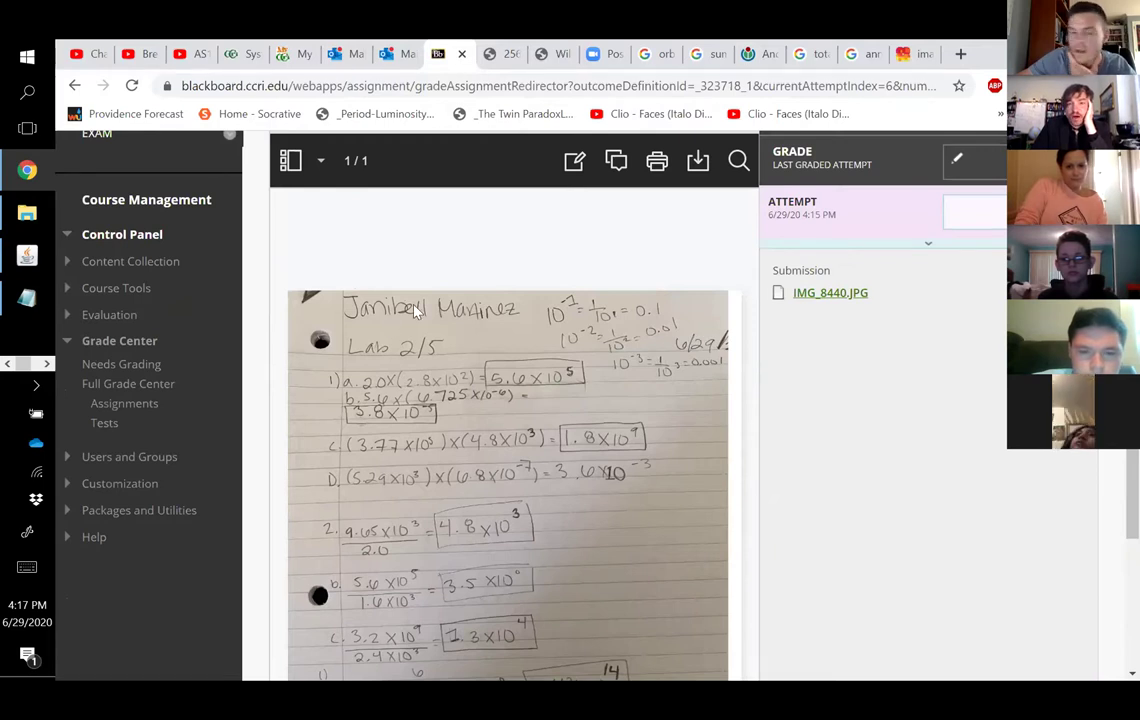
pyautogui.scroll(4, 460, 290)
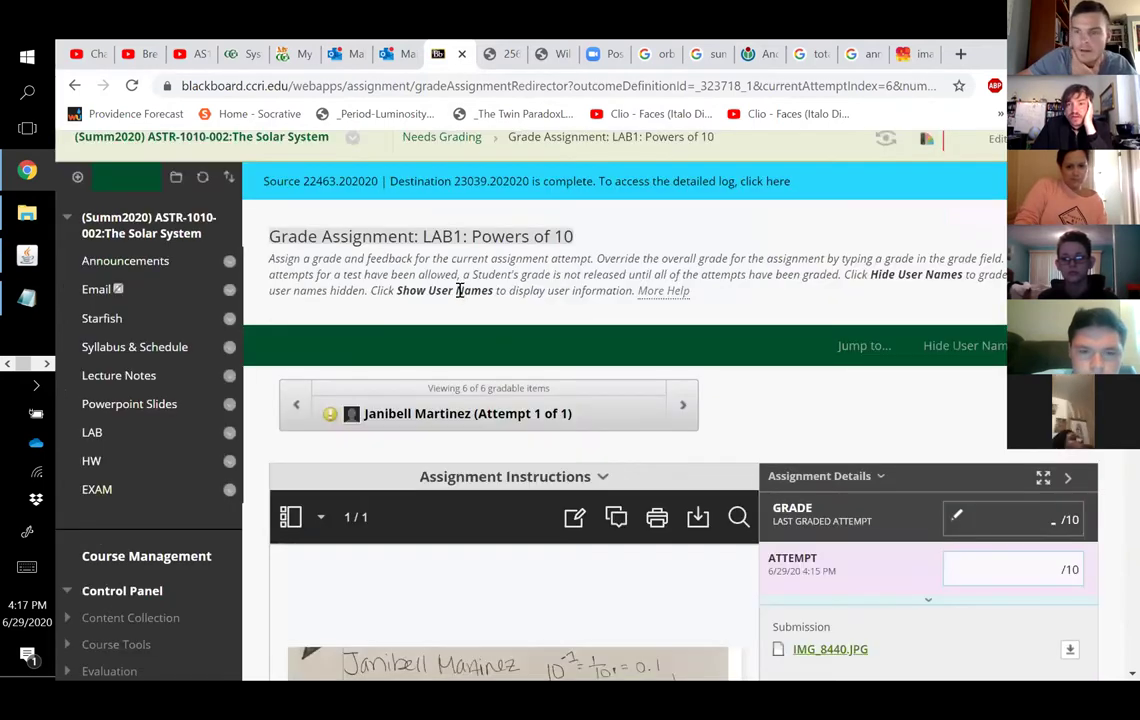
pyautogui.click(291, 416)
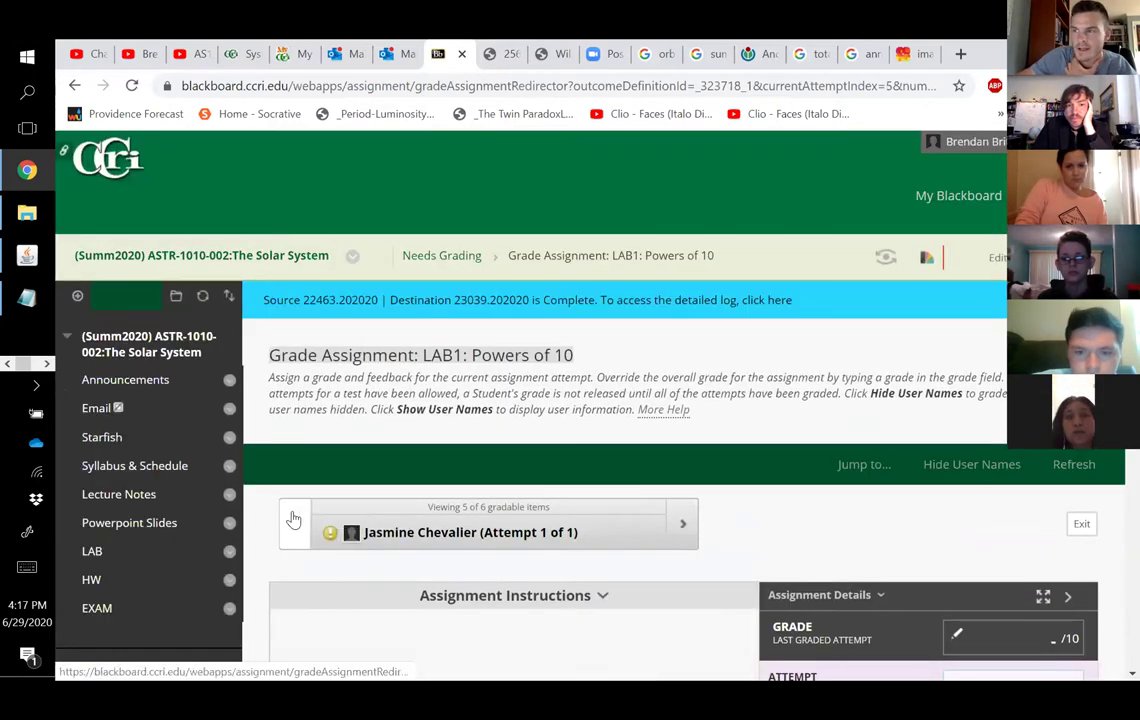
pyautogui.click(296, 525)
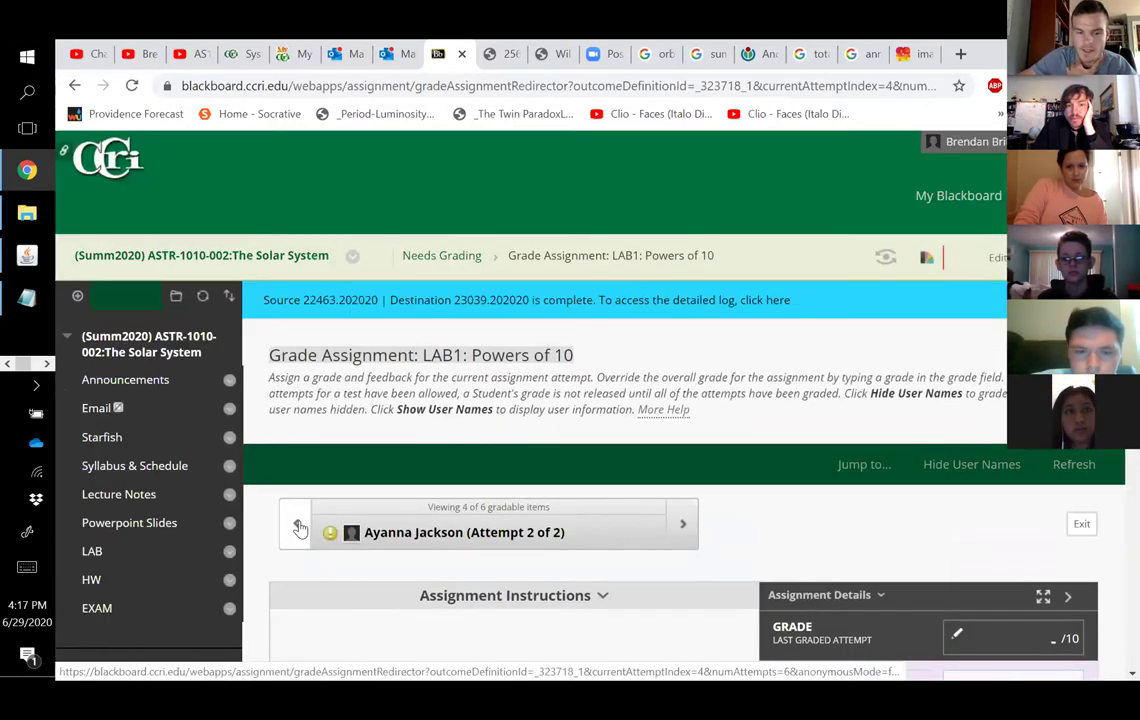
pyautogui.click(298, 527)
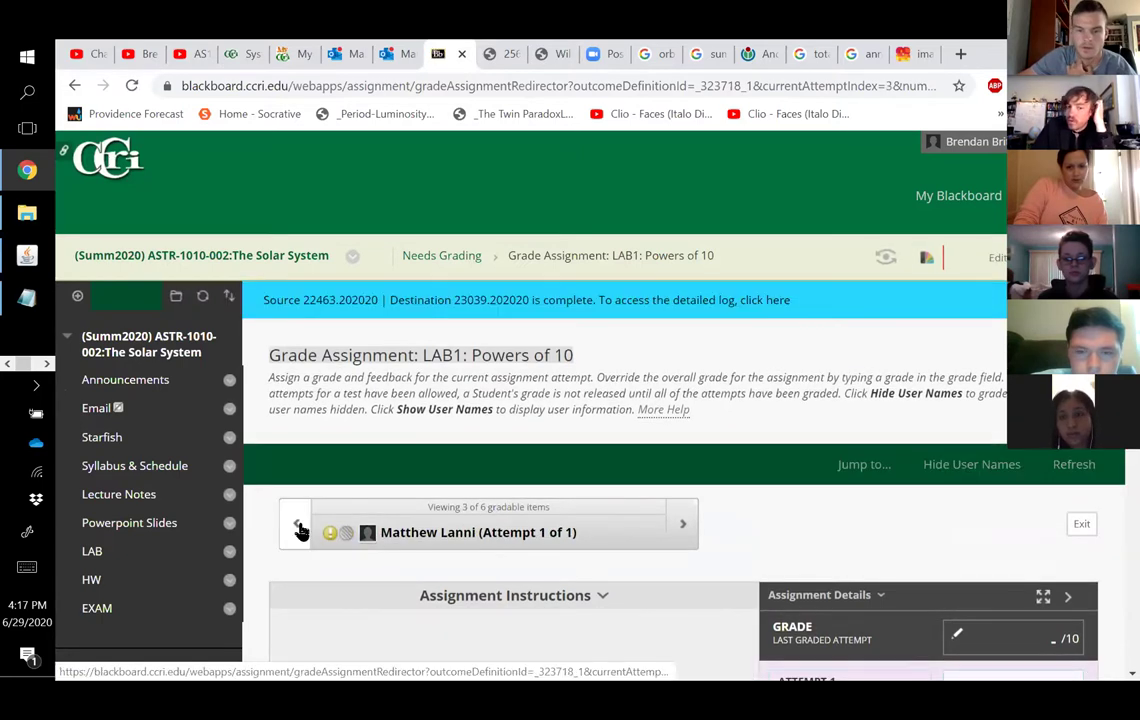
pyautogui.scroll(-3, 298, 505)
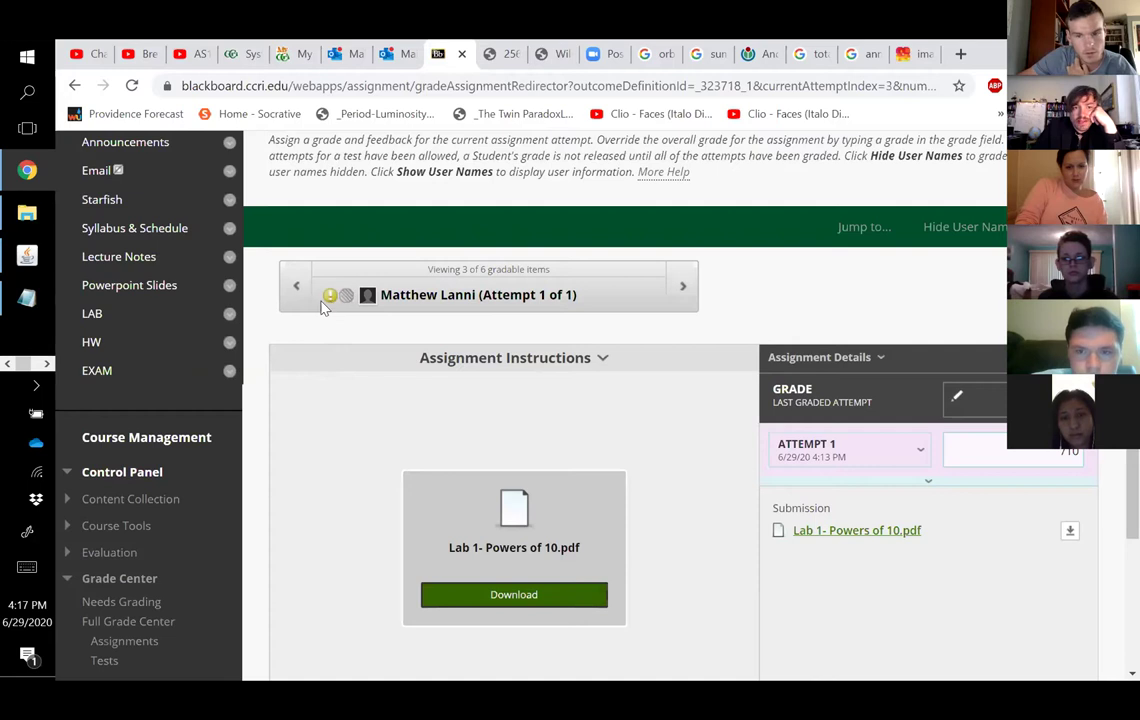
# Step: Return to the Needs Grading list and open the most recently submitted LAB1: Powers of 10 item with Grade All Users
pyautogui.click(118, 603)
pyautogui.scroll(-4, 288, 480)
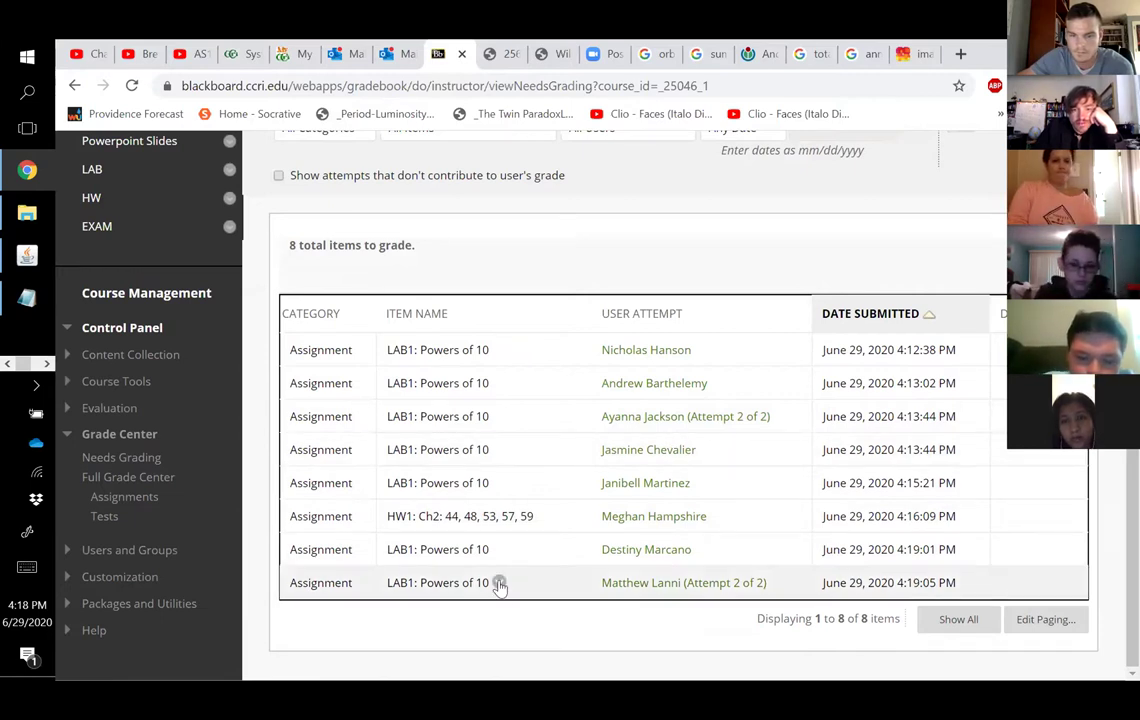
pyautogui.click(499, 584)
pyautogui.click(514, 534)
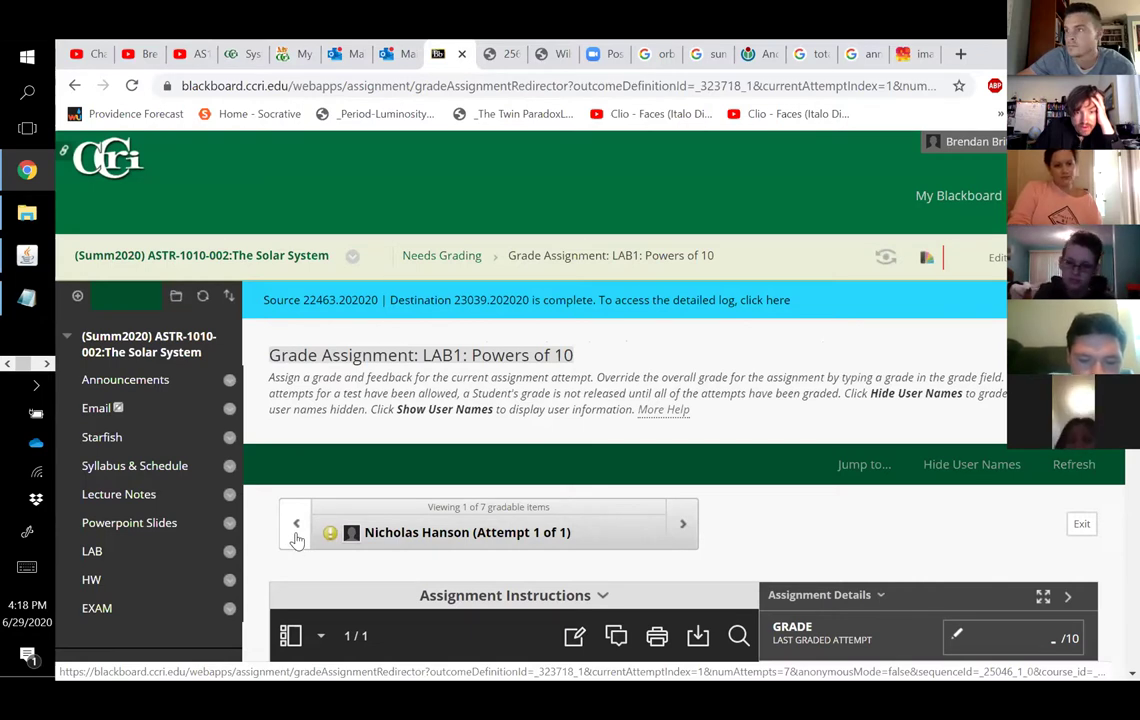
# Step: Advance through the LAB1 submissions to the seventh gradable item and review the answers in Lab 1- Powers of 10.doc
pyautogui.click(296, 530)
pyautogui.click(685, 527)
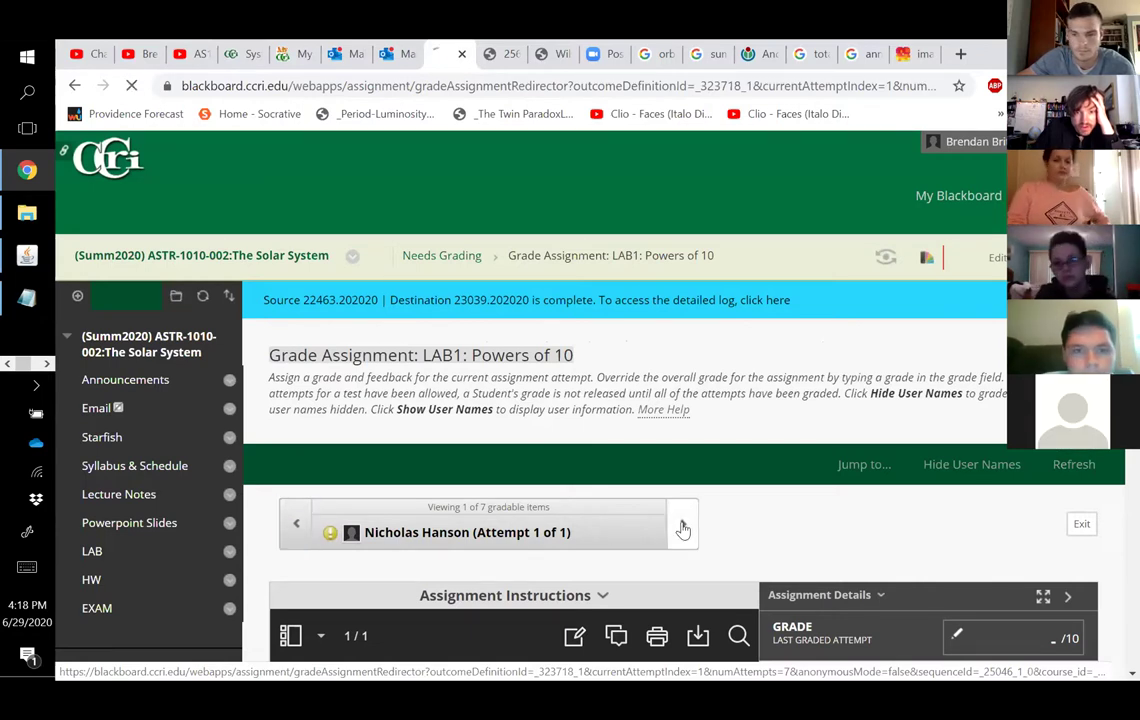
pyautogui.click(683, 528)
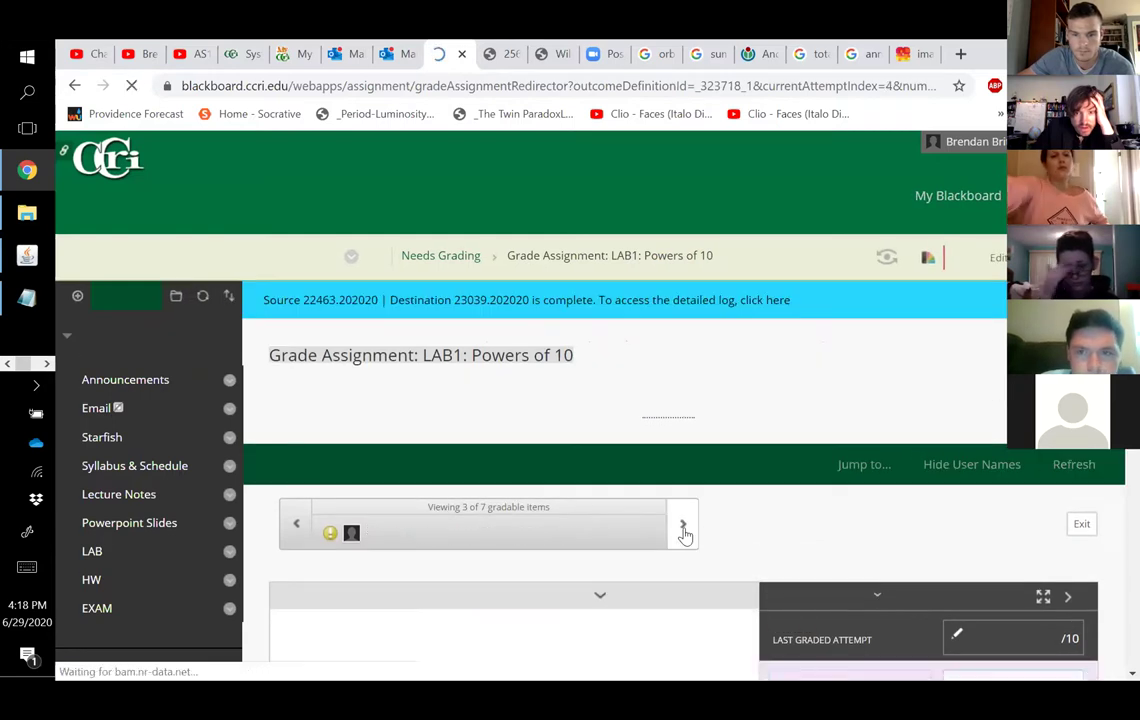
pyautogui.click(683, 528)
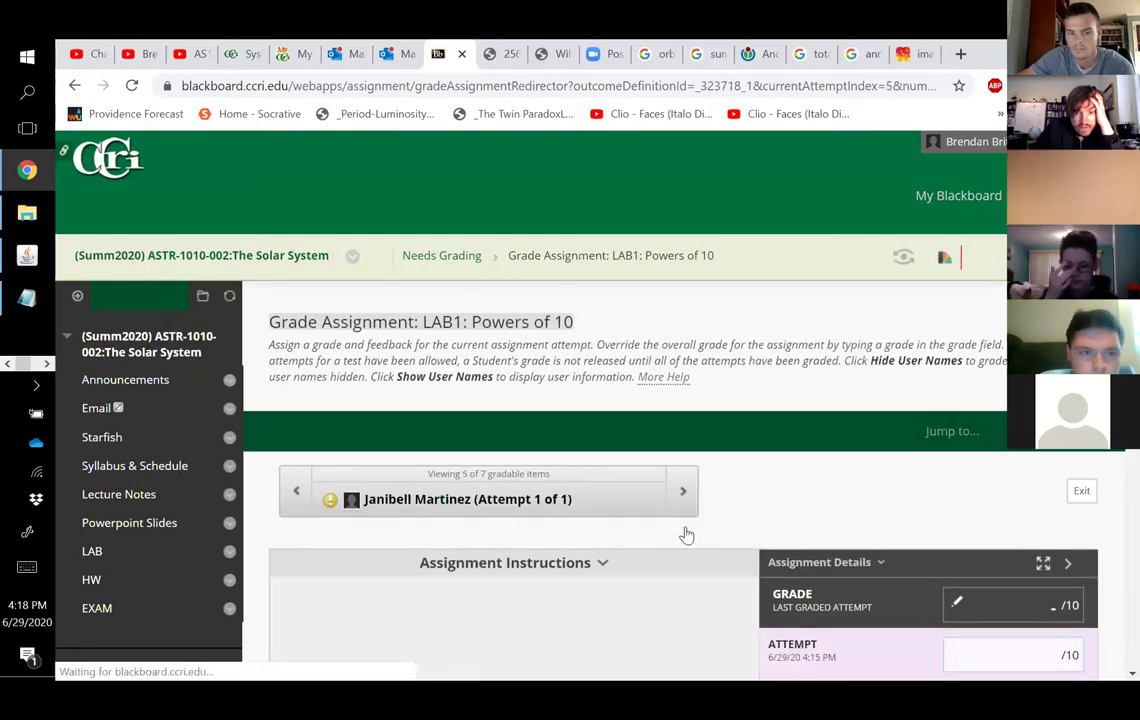
pyautogui.click(685, 529)
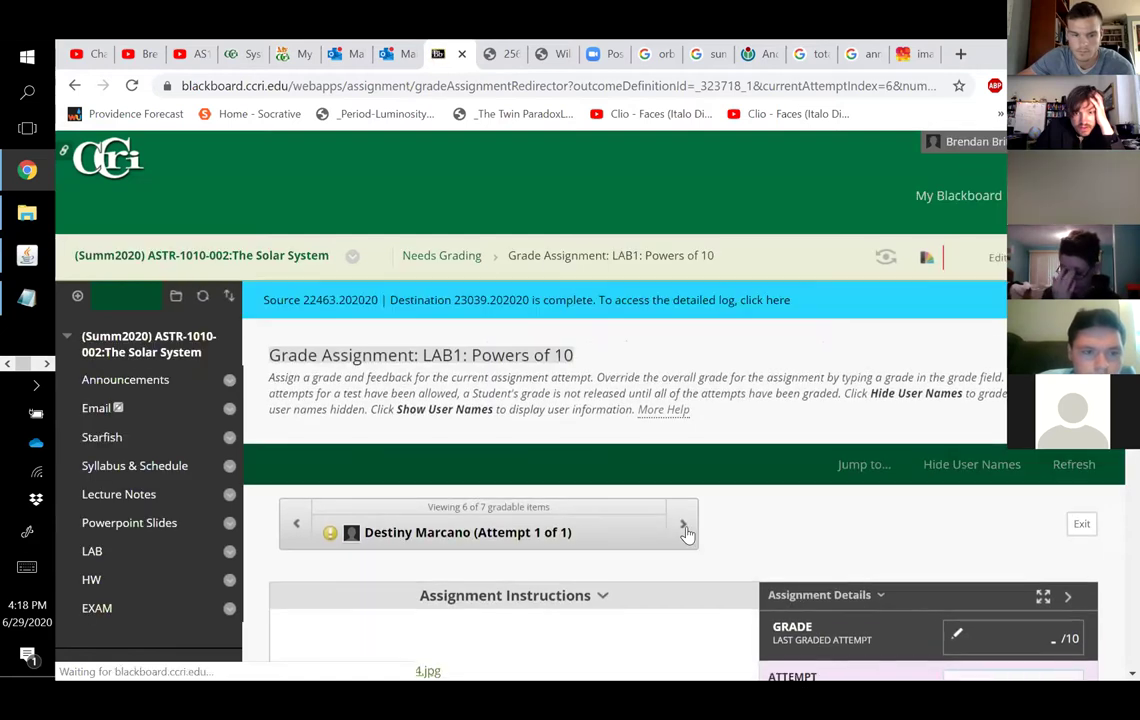
pyautogui.click(685, 532)
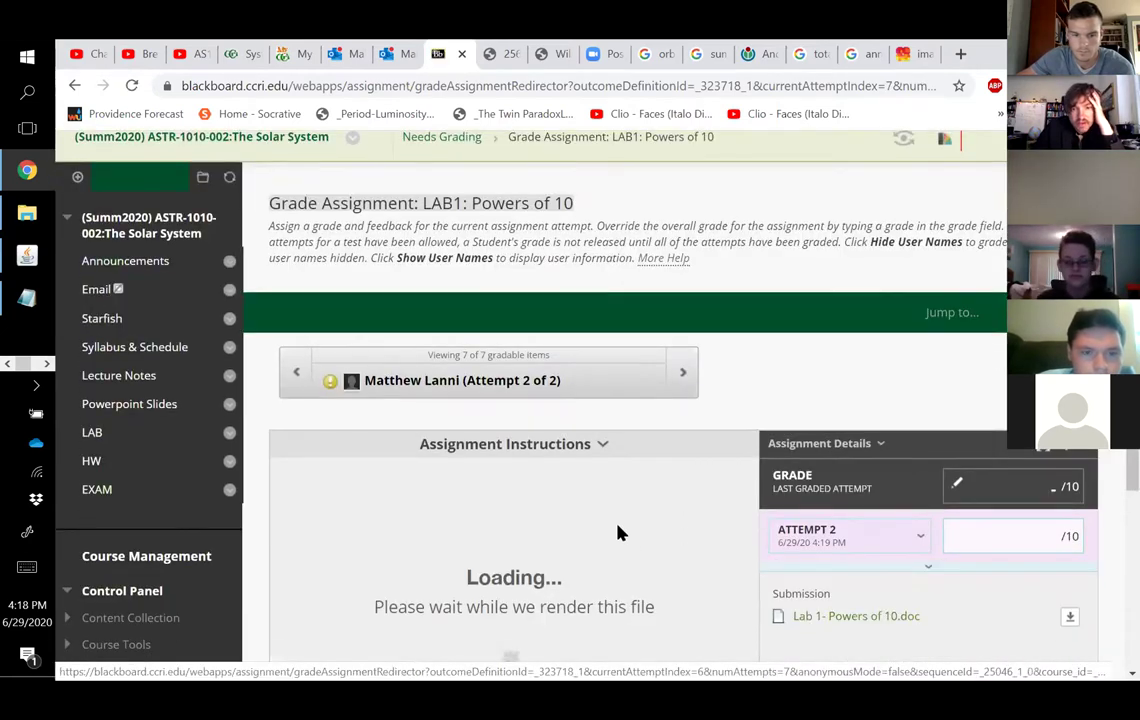
pyautogui.scroll(-2, 610, 530)
pyautogui.scroll(-1, 590, 520)
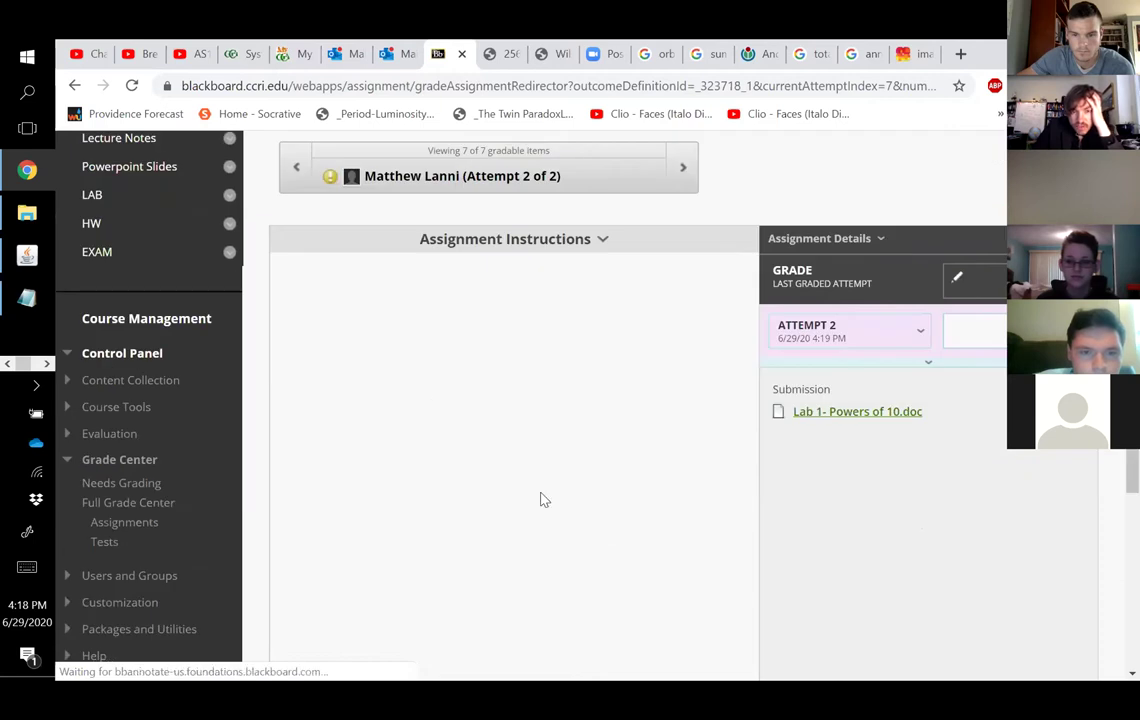
pyautogui.scroll(-1, 390, 400)
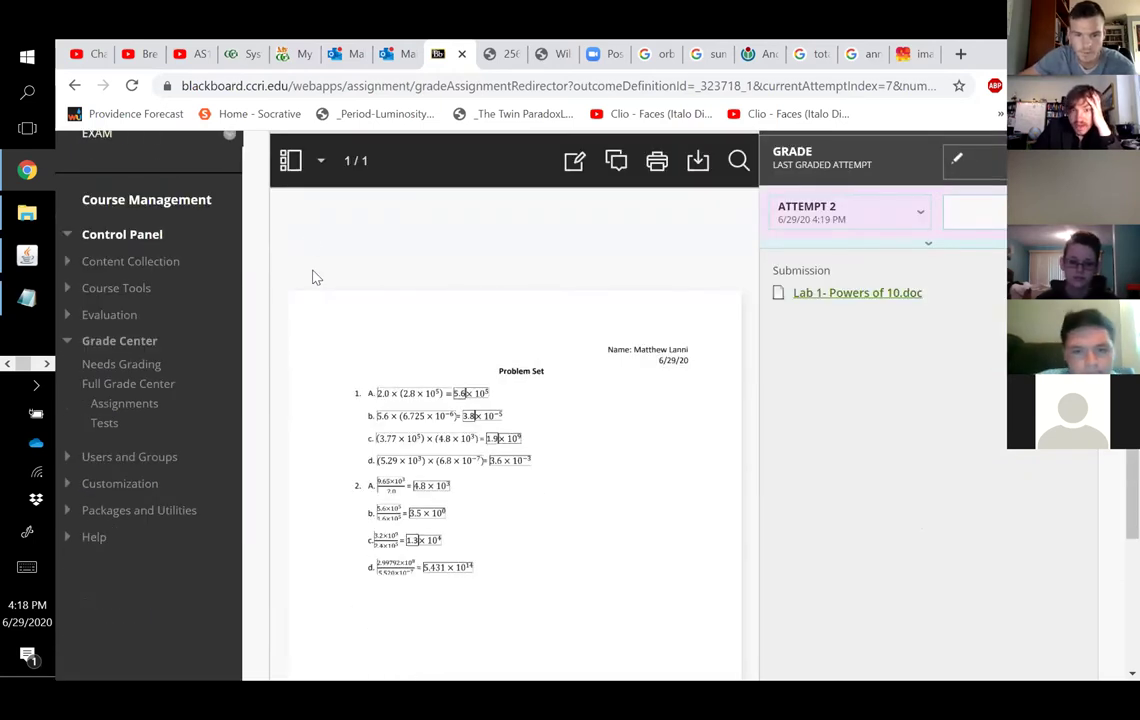
# Step: Go back to the sixth submission and review the handwritten answers in 20200629_161744.jpg twice, returning to the grading page each time
pyautogui.scroll(2, 276, 295)
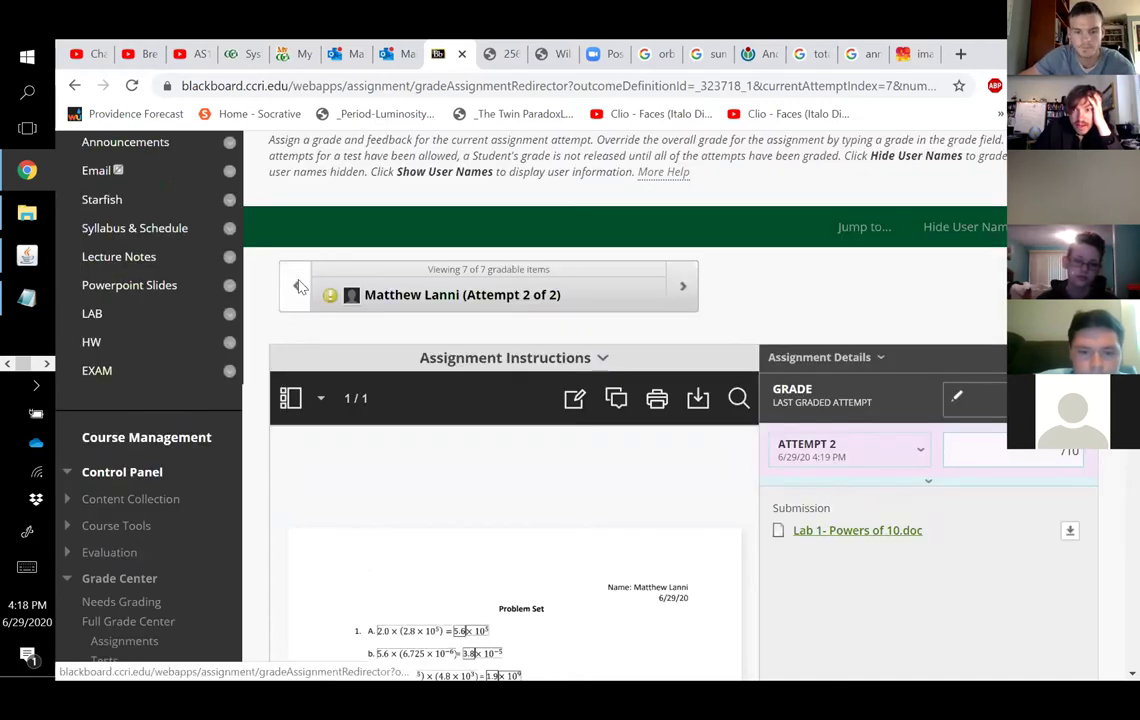
pyautogui.click(297, 287)
pyautogui.scroll(-1, 313, 388)
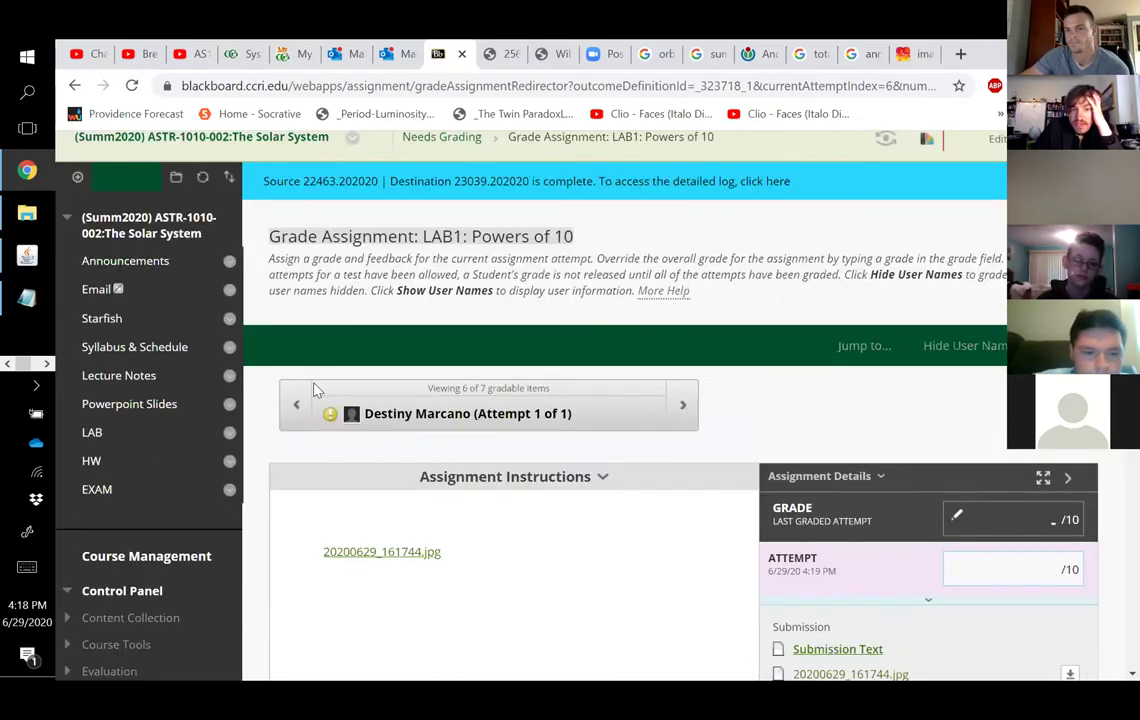
pyautogui.click(400, 562)
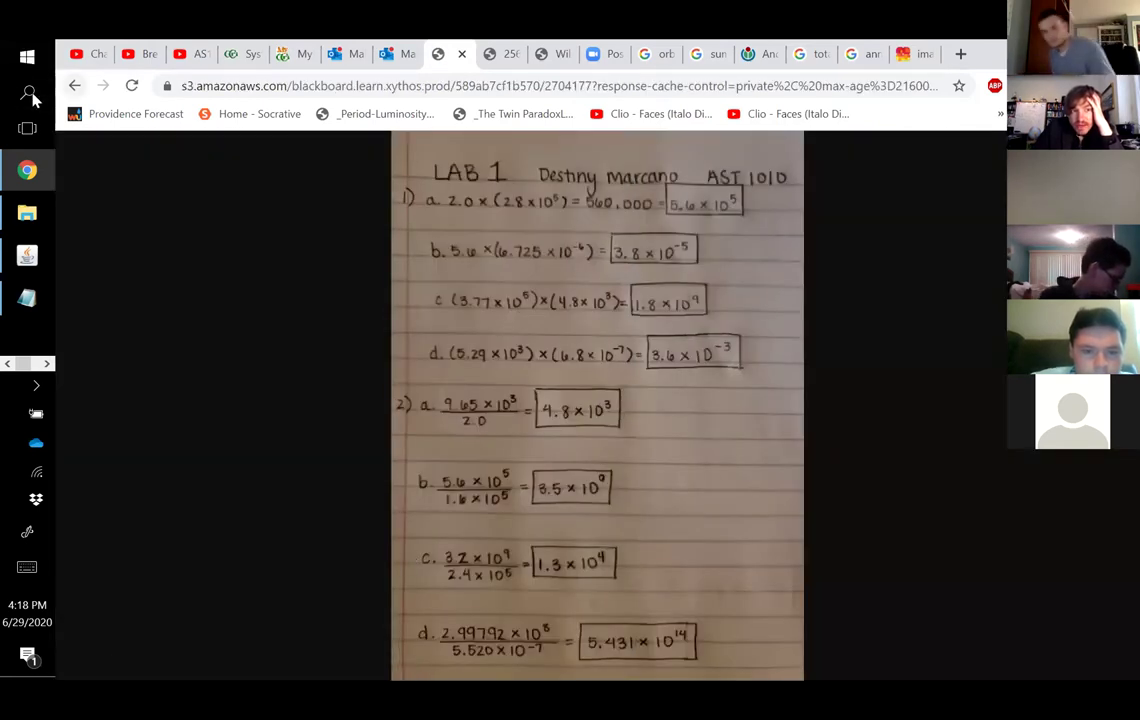
pyautogui.click(70, 80)
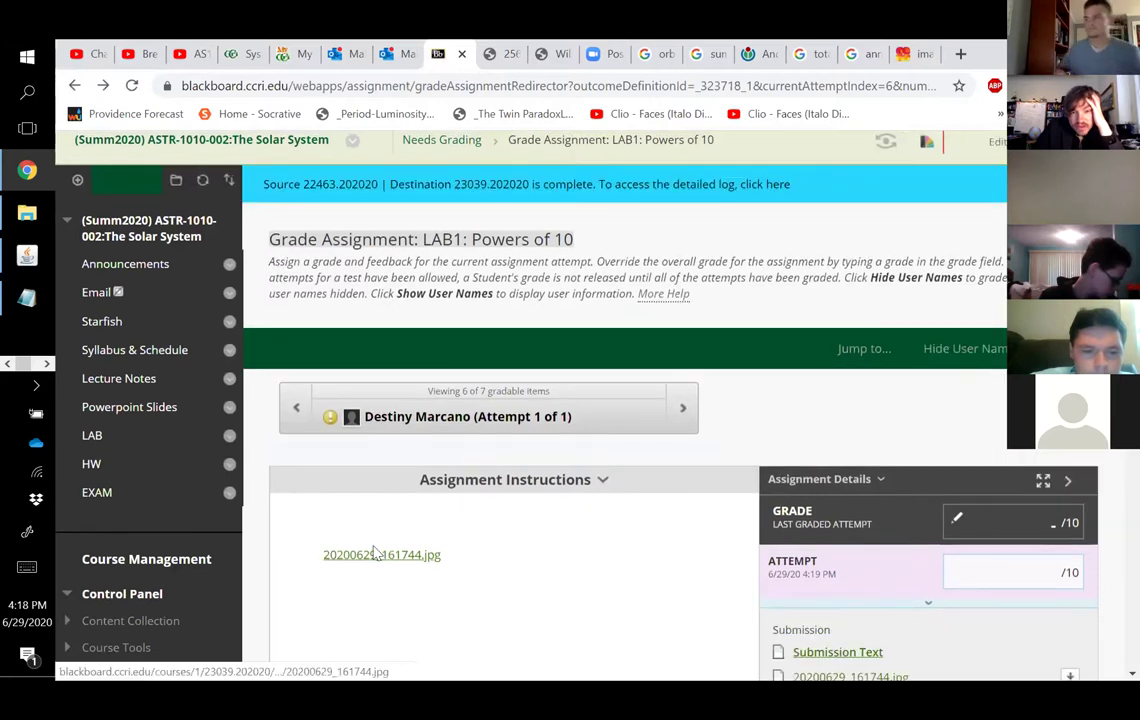
pyautogui.scroll(-4, 472, 370)
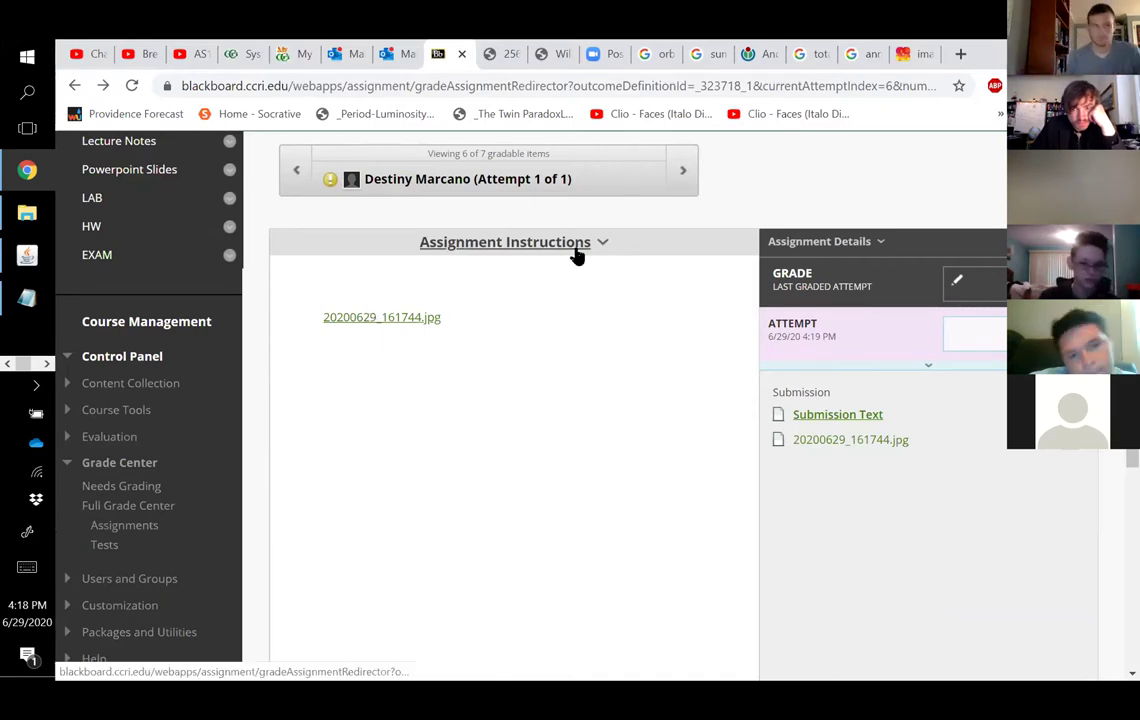
pyautogui.click(380, 318)
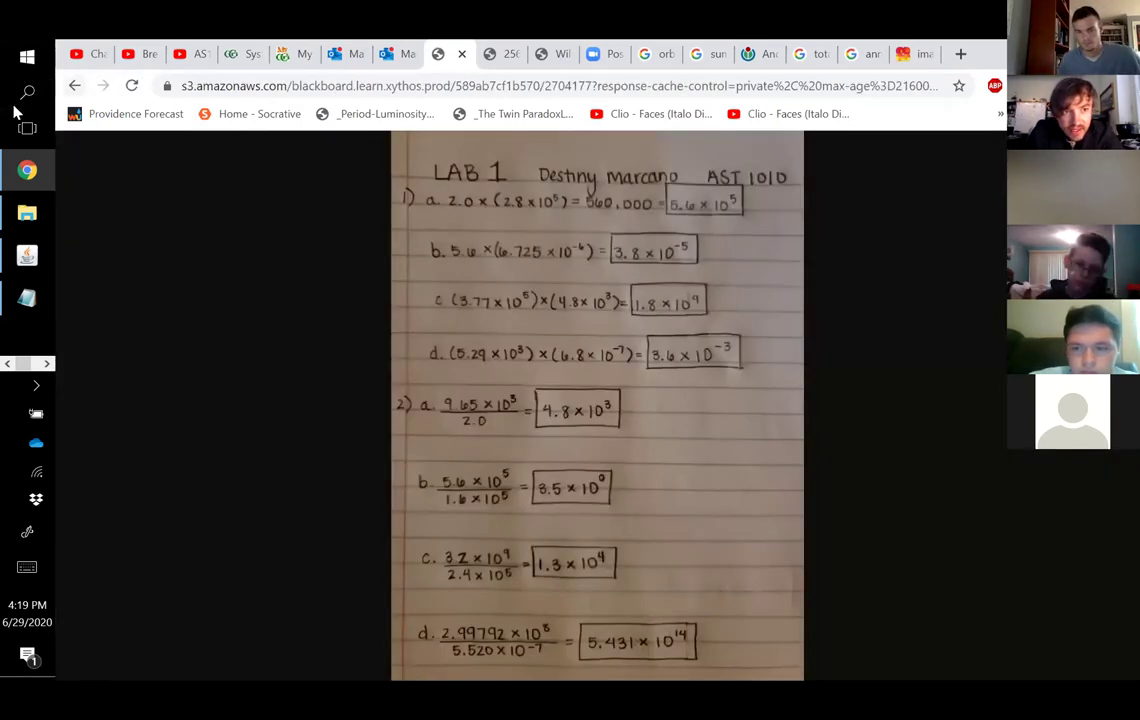
pyautogui.click(74, 85)
# Step: Go back to the fifth submission and review the handwritten answers in IMG_8440.JPG
pyautogui.click(296, 175)
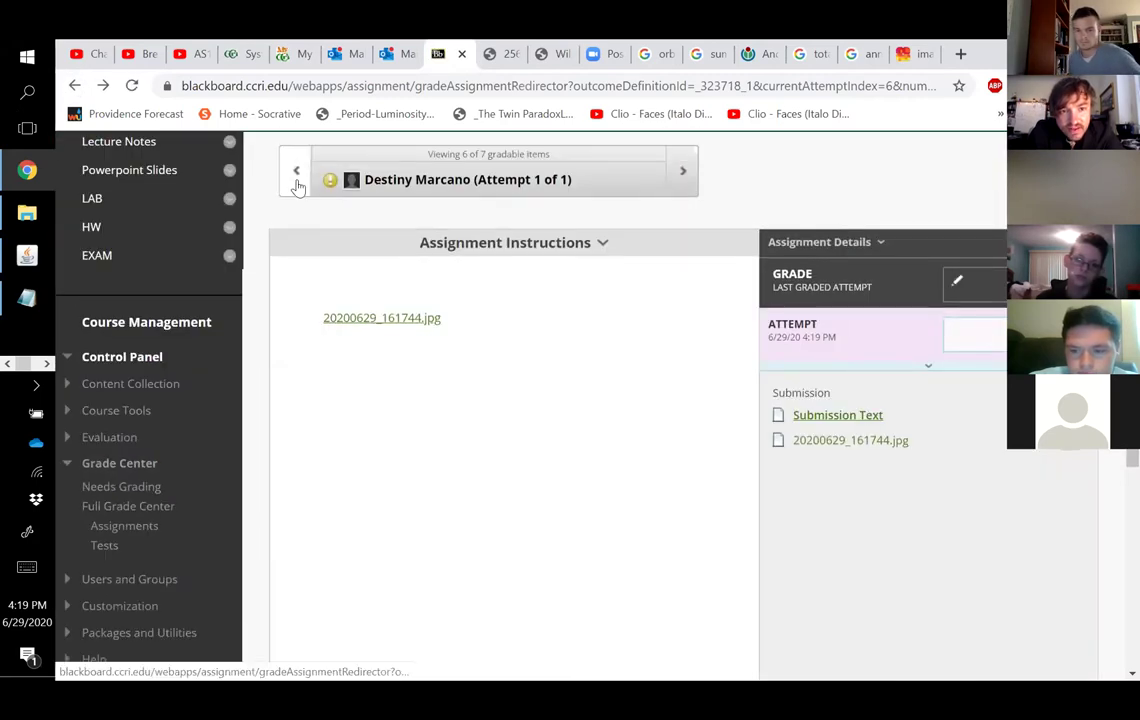
pyautogui.scroll(-3, 283, 472)
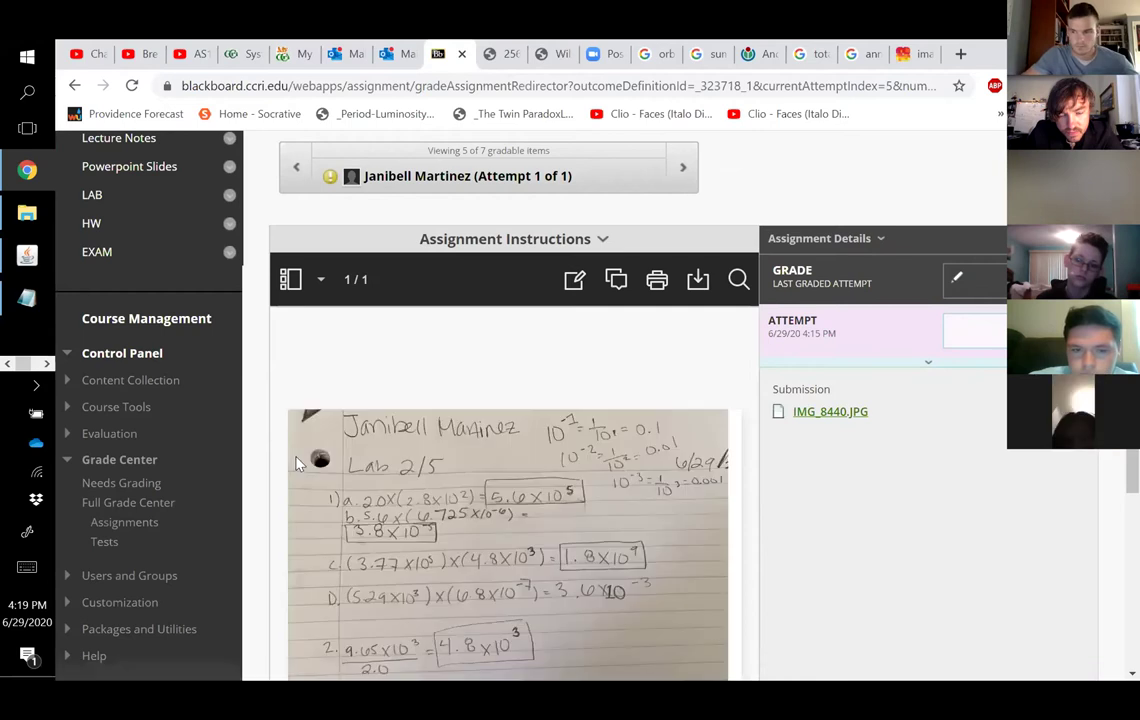
pyautogui.scroll(-1, 296, 465)
pyautogui.scroll(-2, 296, 464)
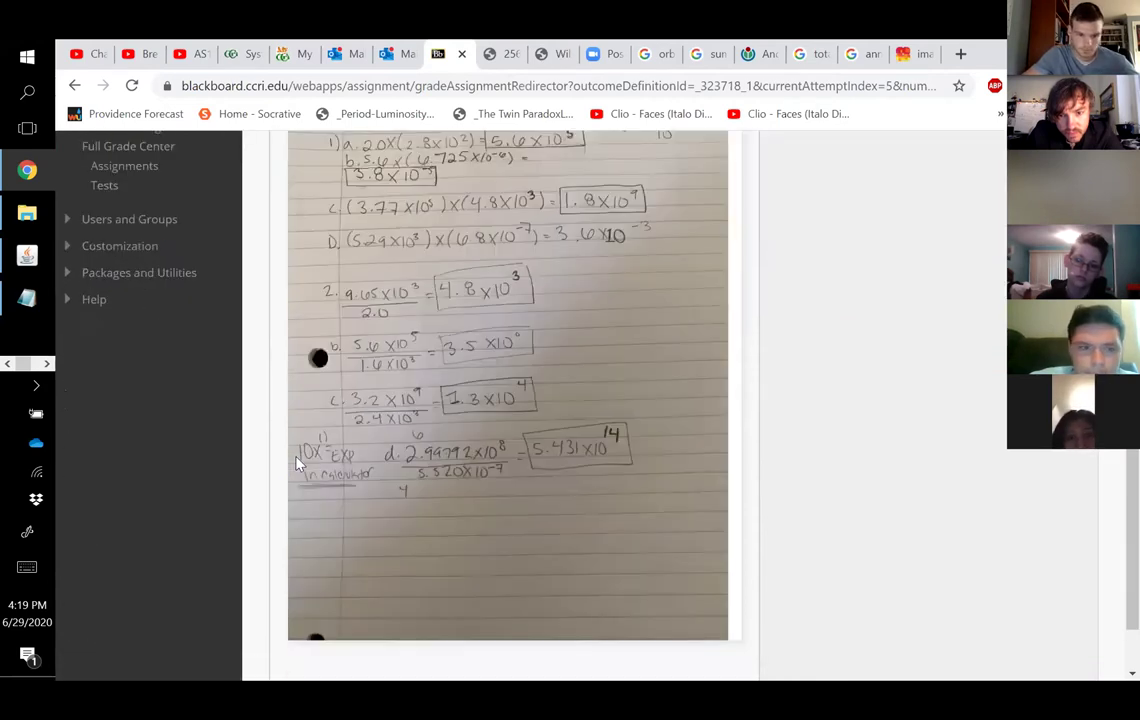
pyautogui.scroll(1, 296, 463)
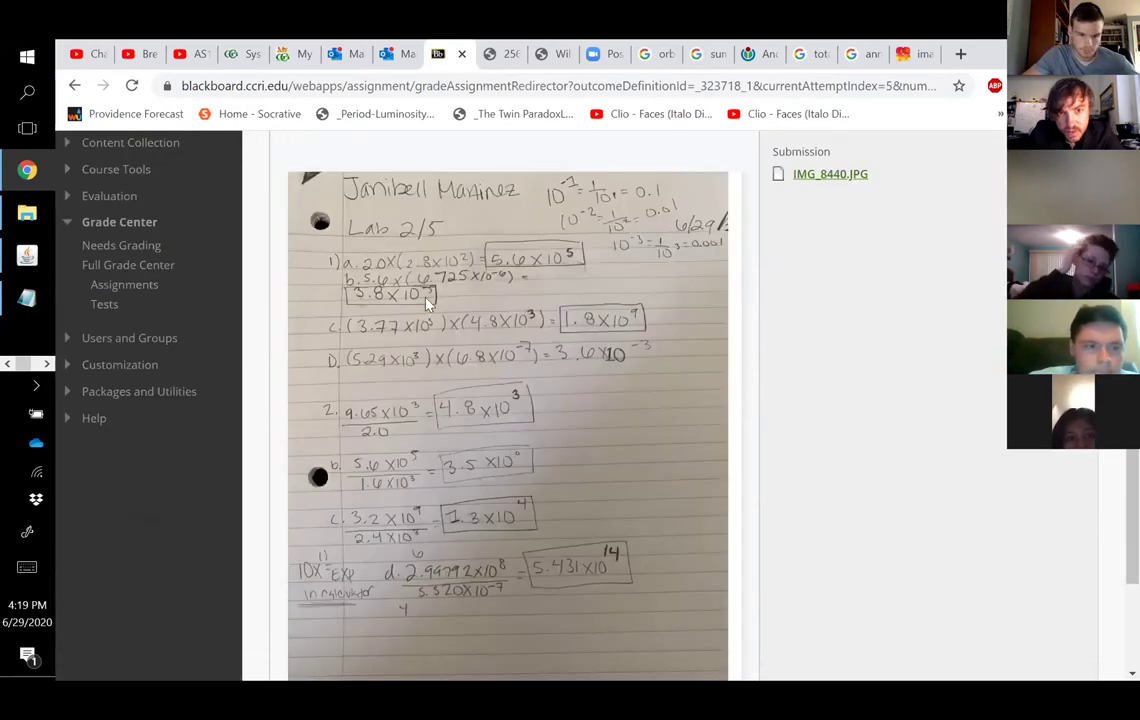